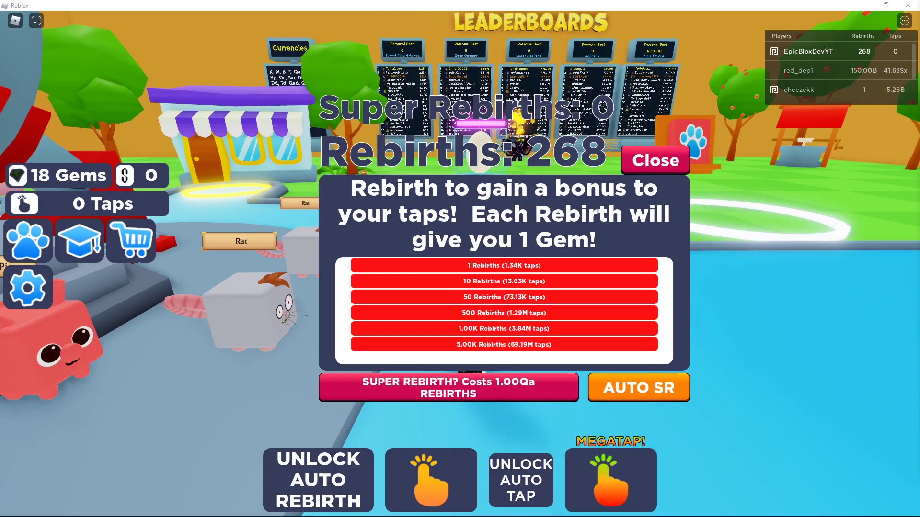
- Earn enough taps in the tapping game to afford the 10 Rebirths option and purchase it
{"action": "left_click", "coordinate": [435, 477]}
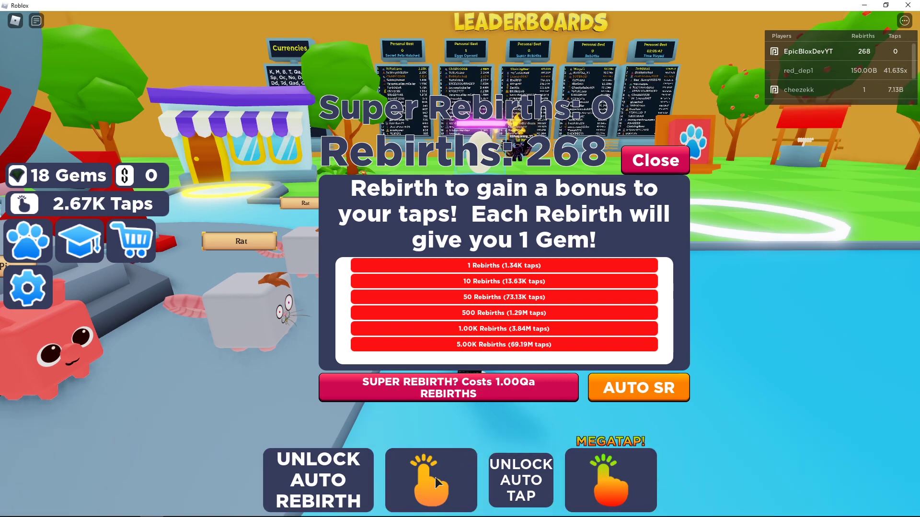
{"action": "left_click", "coordinate": [434, 478]}
{"action": "left_click", "coordinate": [434, 478]}
{"action": "left_click", "coordinate": [434, 478]}
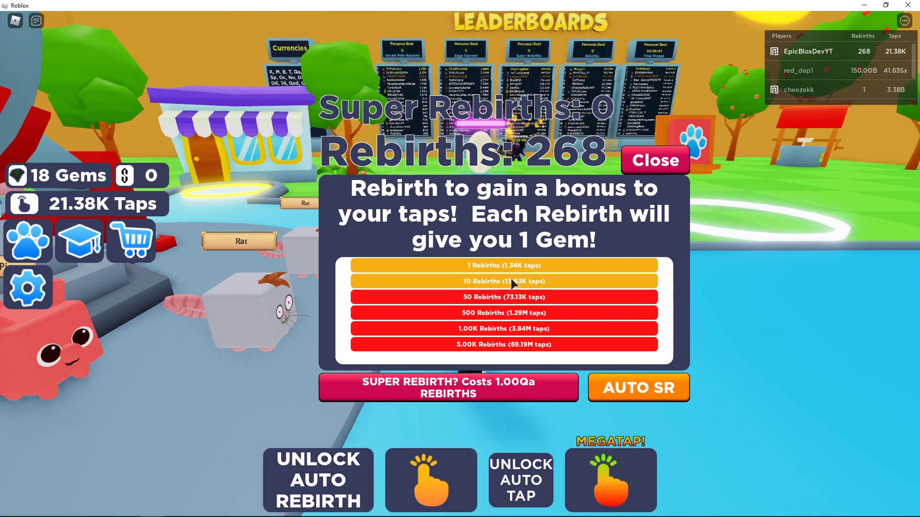
{"action": "left_click", "coordinate": [501, 281]}
- Build the tap balance back up and choose the 10 Rebirths option again
{"action": "left_click", "coordinate": [447, 482]}
{"action": "left_click", "coordinate": [446, 482]}
{"action": "left_click", "coordinate": [446, 482]}
{"action": "left_click", "coordinate": [446, 482]}
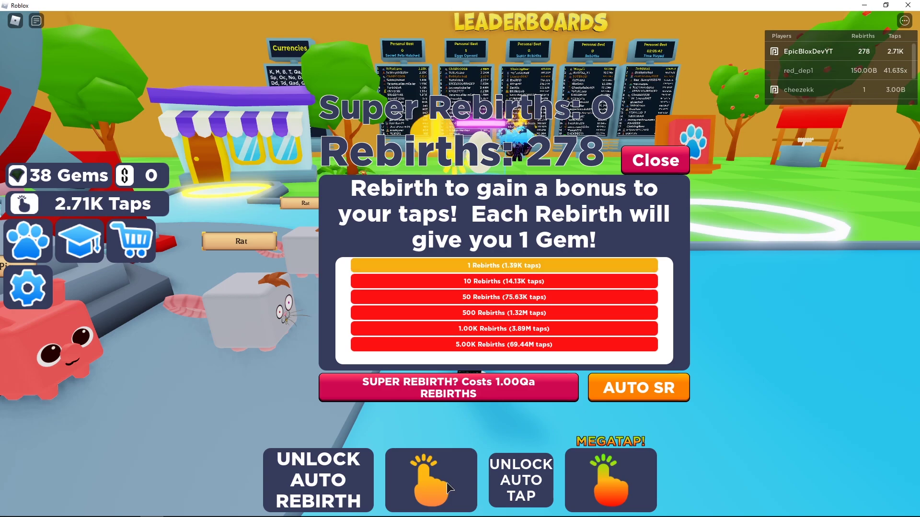
{"action": "left_click", "coordinate": [446, 482]}
{"action": "left_click", "coordinate": [447, 482]}
{"action": "left_click", "coordinate": [447, 482]}
{"action": "left_click", "coordinate": [447, 482]}
{"action": "left_click", "coordinate": [447, 482]}
{"action": "left_click", "coordinate": [447, 482]}
{"action": "left_click", "coordinate": [446, 482]}
{"action": "left_click", "coordinate": [447, 482]}
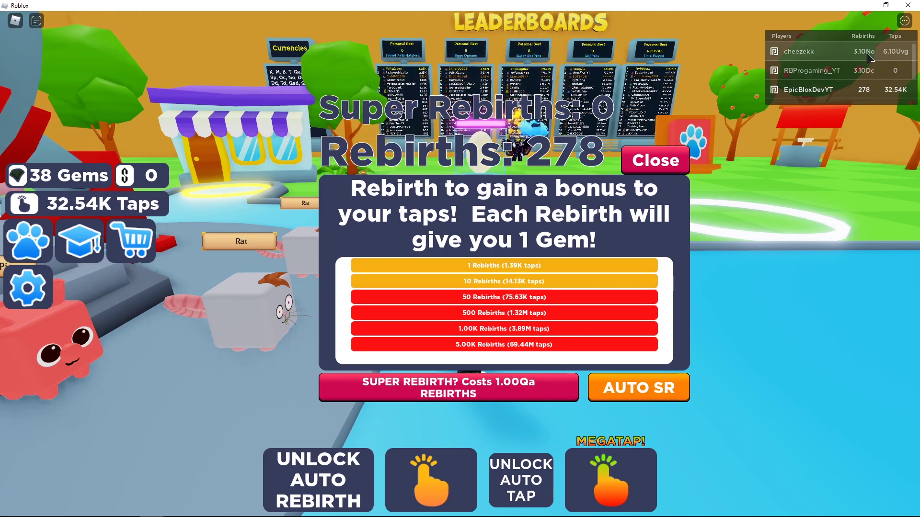
{"action": "left_click", "coordinate": [490, 281]}
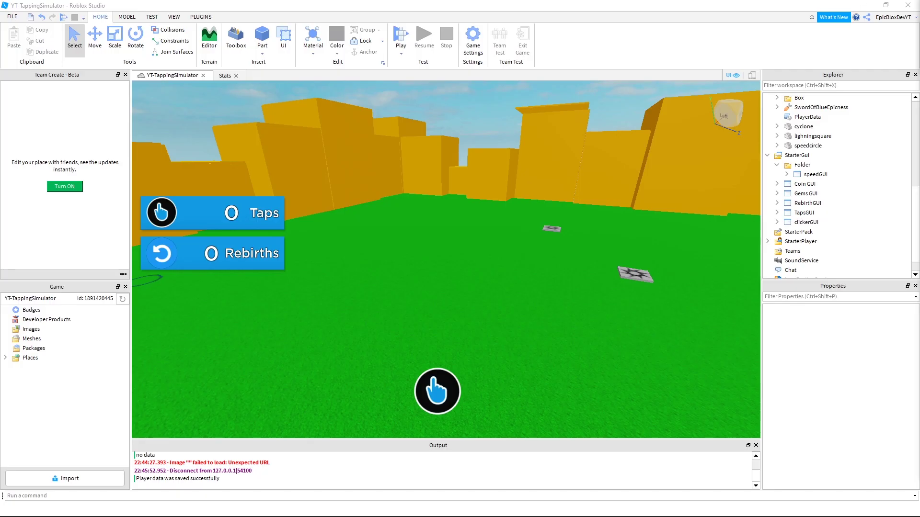
- In Roblox Studio, delete the existing RebirthGUI and its ImageLabel from StarterGui
{"action": "left_click", "coordinate": [777, 203]}
{"action": "left_click", "coordinate": [799, 211]}
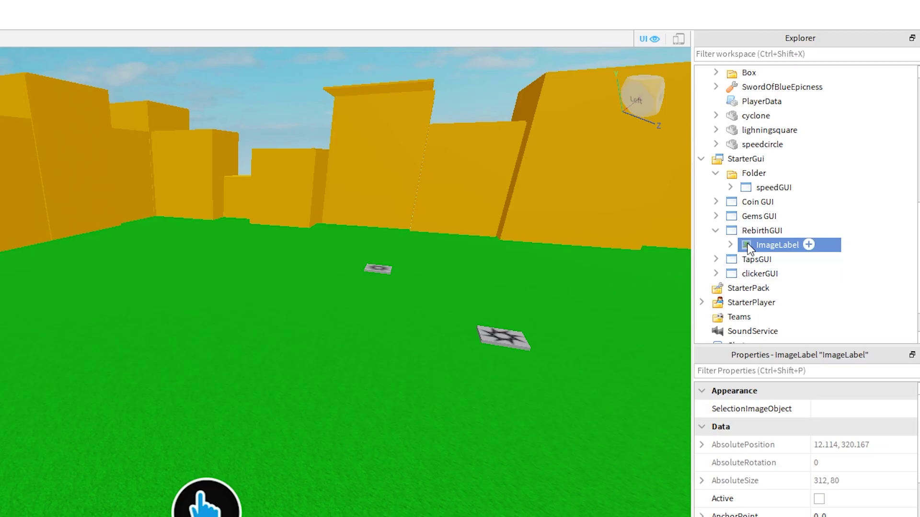
{"action": "left_click", "coordinate": [801, 205]}
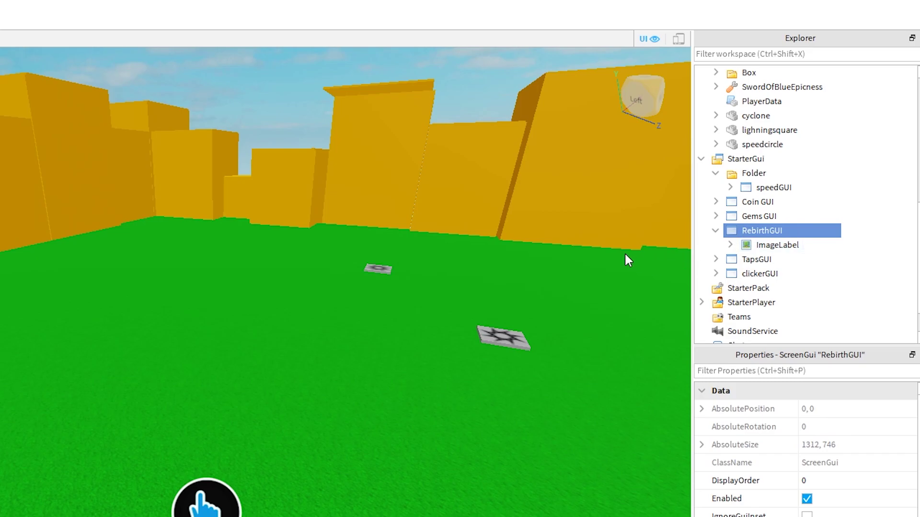
{"action": "key", "text": "Delete"}
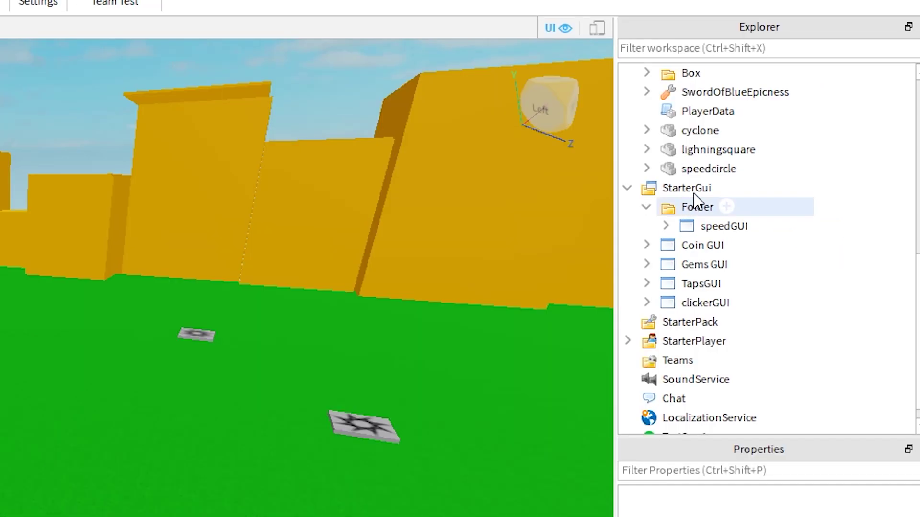
- Add a ScreenGui to StarterGui and name it "Rebirth Gui"
{"action": "left_click", "coordinate": [775, 159]}
{"action": "left_click", "coordinate": [681, 275]}
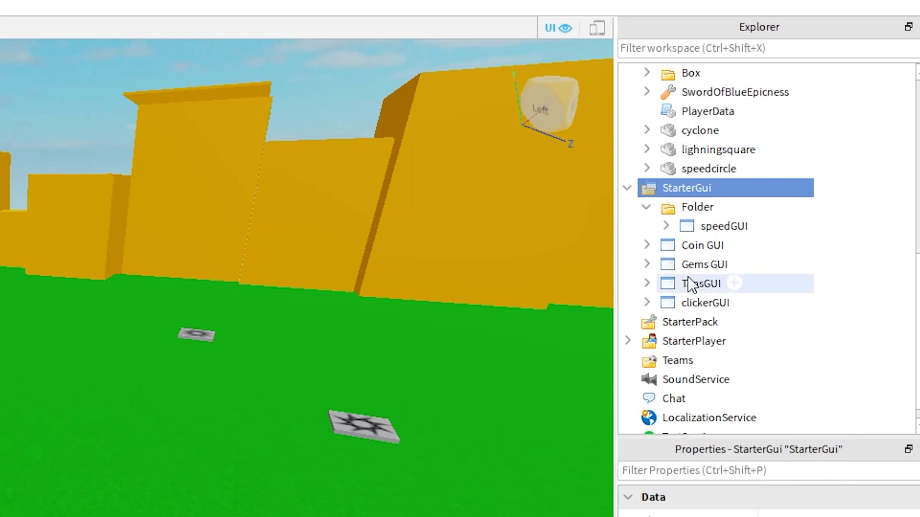
{"action": "key", "text": "F2"}
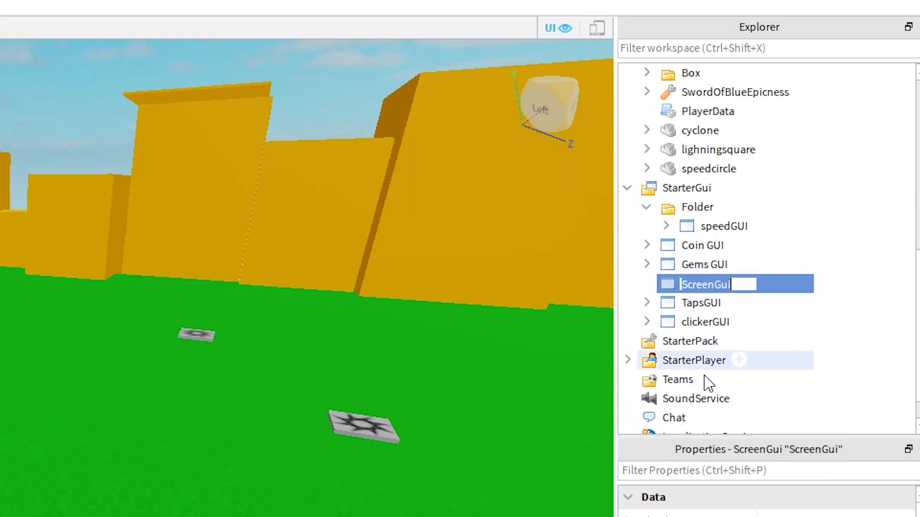
{"action": "type", "text": "Rebirth"}
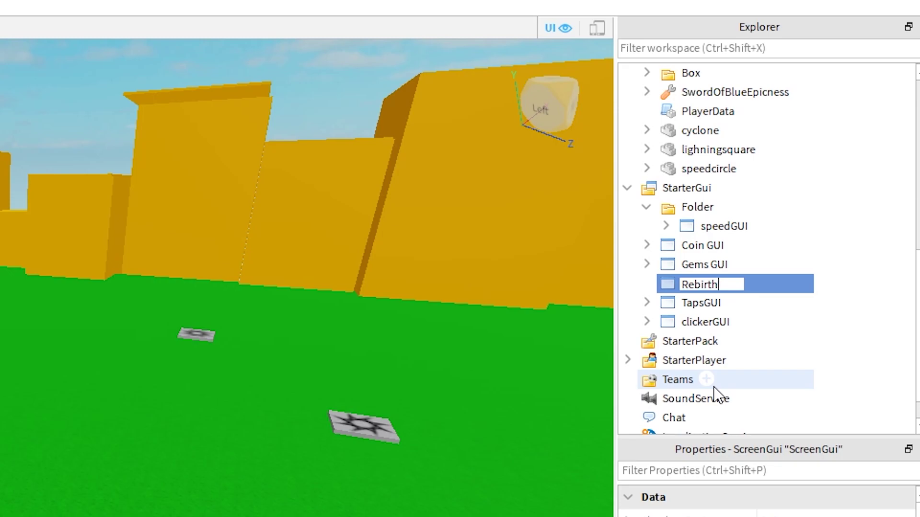
{"action": "type", "text": " Gui"}
{"action": "key", "text": "Return"}
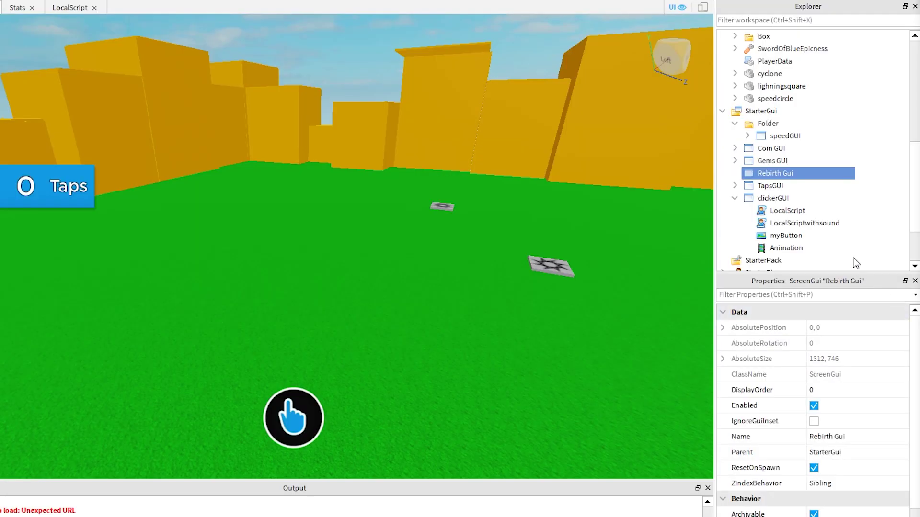
- Insert a Frame into Rebirth Gui and set its AnchorPoint to X 0.5 and Y 0.5
{"action": "left_click", "coordinate": [805, 173]}
{"action": "left_click", "coordinate": [766, 230]}
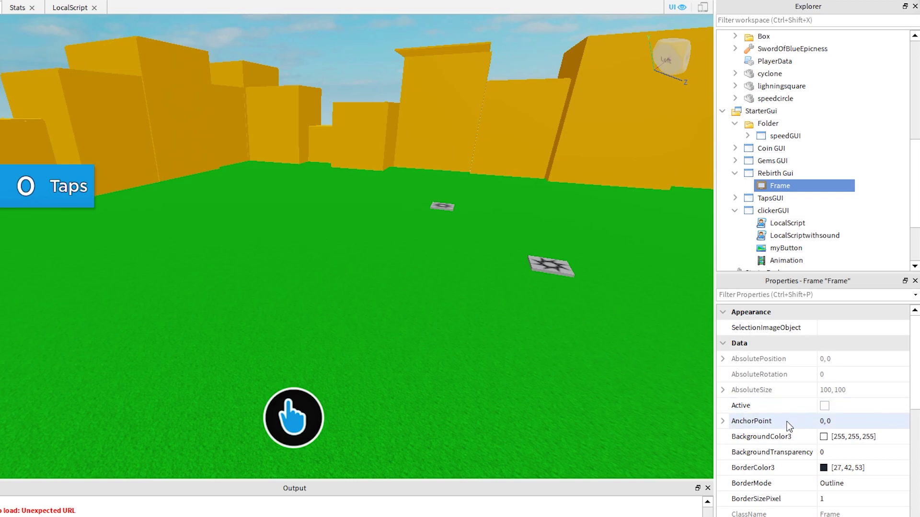
{"action": "left_click", "coordinate": [731, 421]}
{"action": "left_click", "coordinate": [782, 438]}
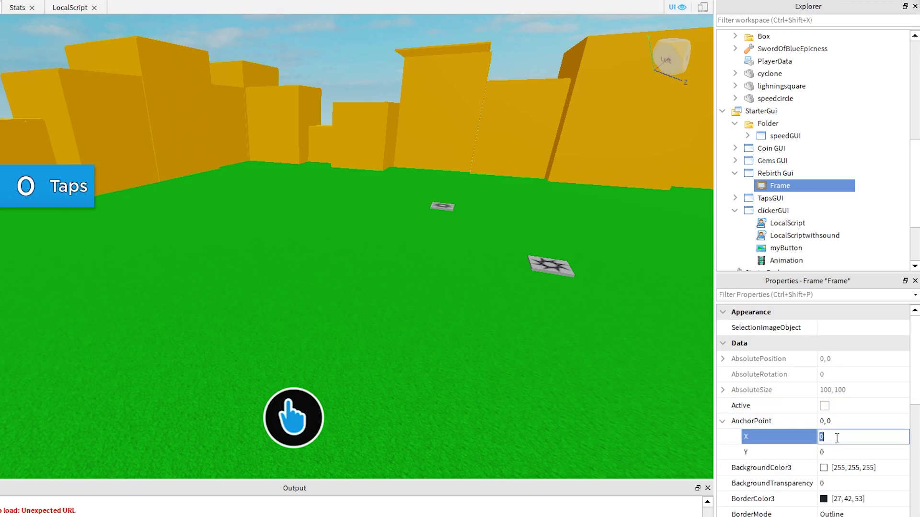
{"action": "key", "text": "Return"}
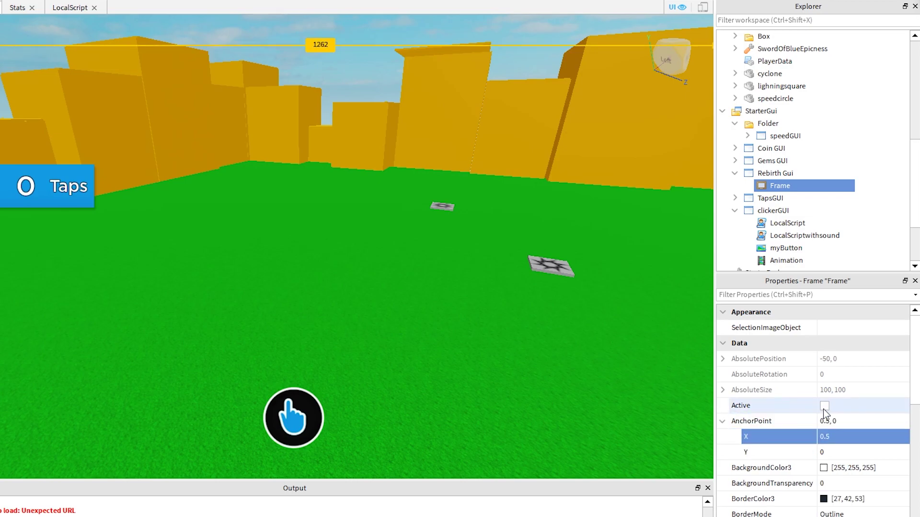
{"action": "left_click", "coordinate": [823, 452]}
{"action": "type", "text": "0."}
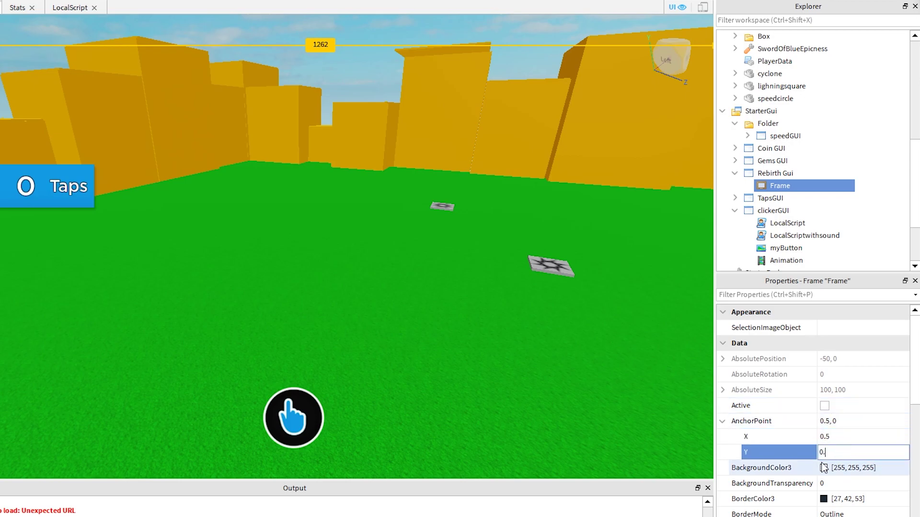
{"action": "type", "text": "5"}
{"action": "key", "text": "Return"}
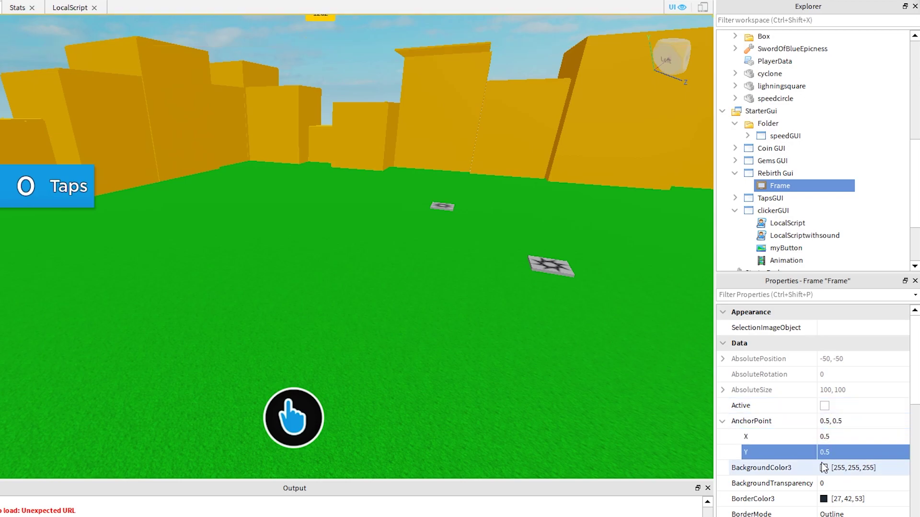
- Center the Rebirth Gui frame on the screen by setting its Position scale to X 0.5 and Y 0.5
{"action": "scroll", "coordinate": [803, 434], "scroll_direction": "down", "scroll_amount": 2}
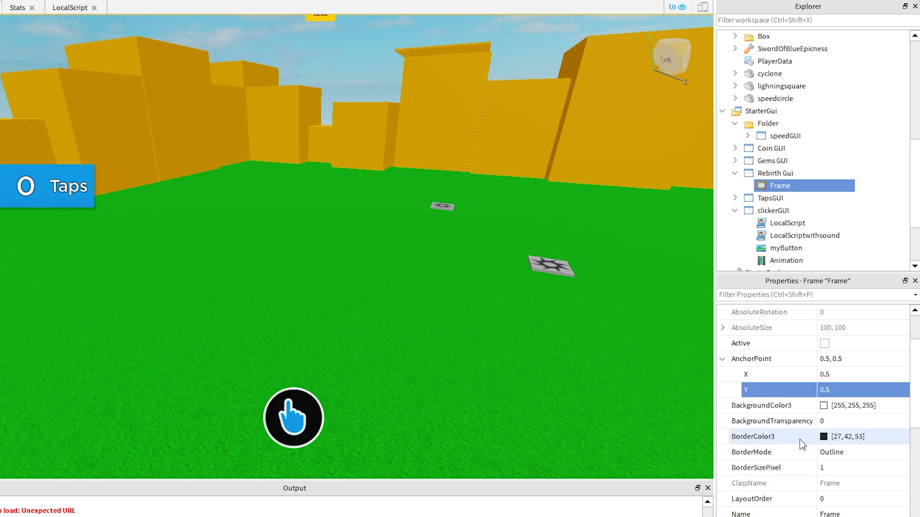
{"action": "scroll", "coordinate": [798, 443], "scroll_direction": "down", "scroll_amount": 4}
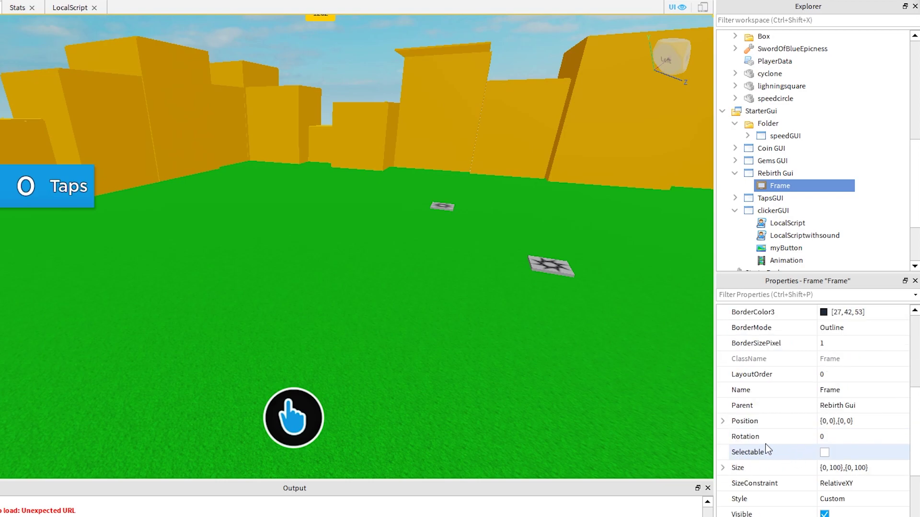
{"action": "left_click", "coordinate": [722, 421]}
{"action": "left_click", "coordinate": [735, 436]}
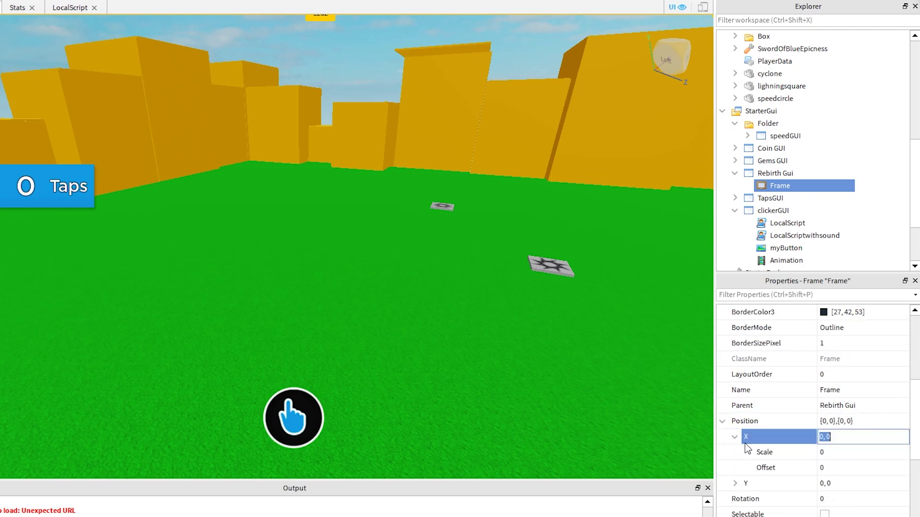
{"action": "left_click", "coordinate": [841, 453]}
{"action": "type", "text": "0."}
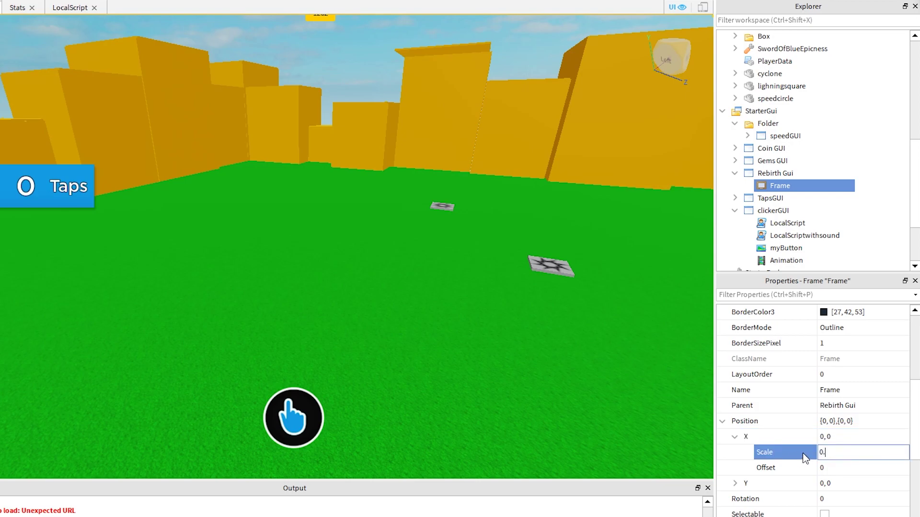
{"action": "type", "text": "5"}
{"action": "key", "text": "Return"}
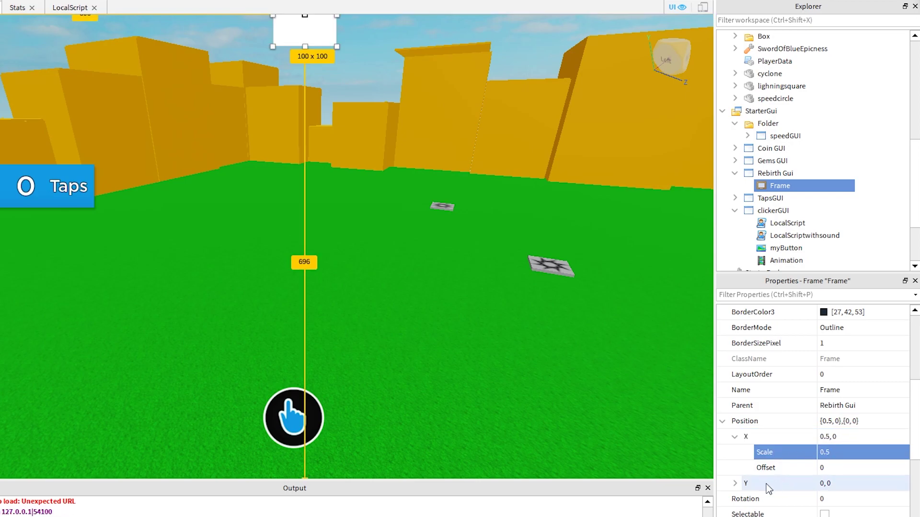
{"action": "left_click", "coordinate": [735, 485]}
{"action": "left_click", "coordinate": [816, 498]}
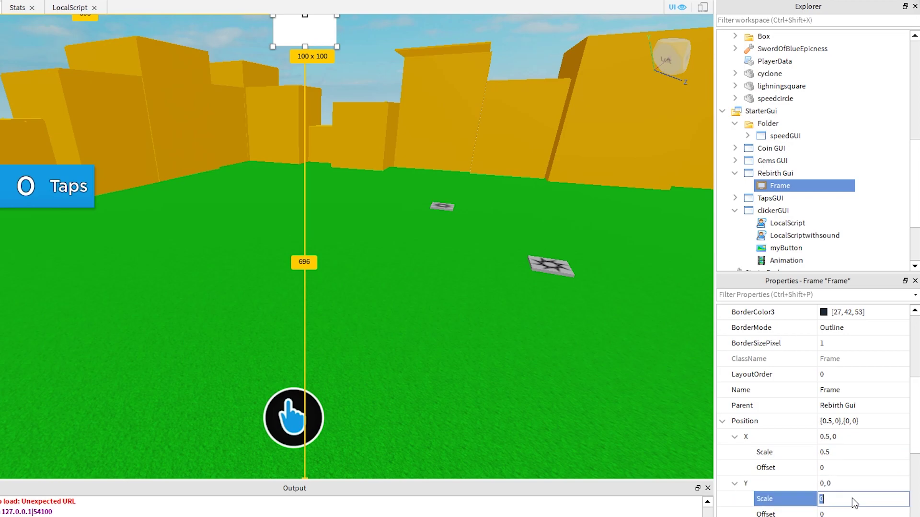
{"action": "type", "text": "0.5"}
{"action": "key", "text": "Return"}
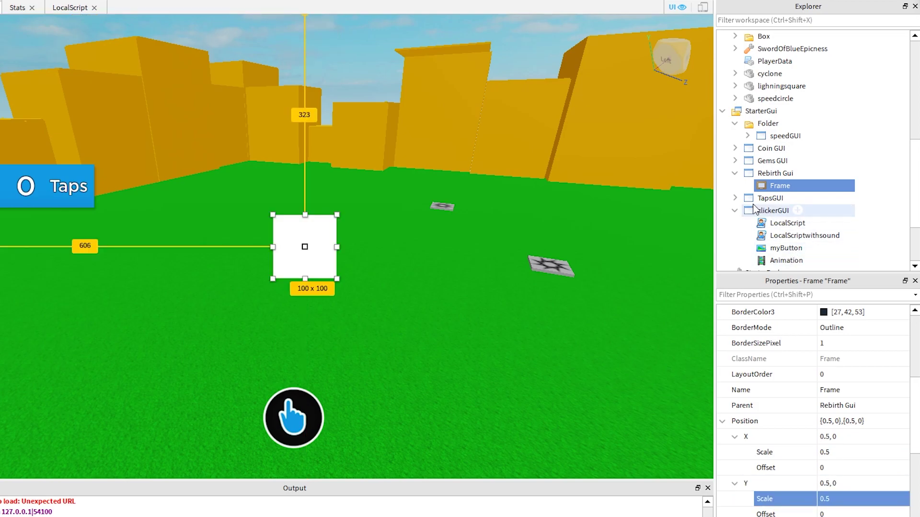
- Set the AnchorPoint of myButton in clickerGUI to X 0.5 and Y 0.5
{"action": "left_click", "coordinate": [736, 199]}
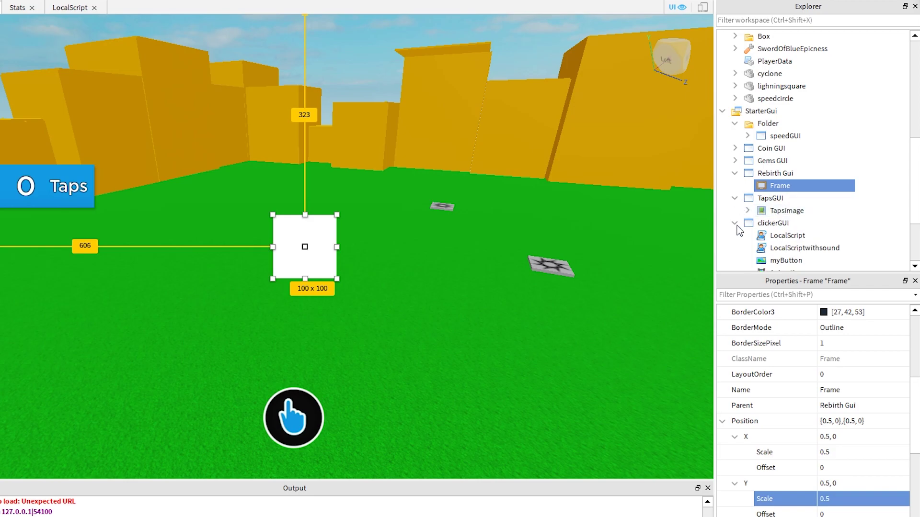
{"action": "scroll", "coordinate": [779, 220], "scroll_direction": "down", "scroll_amount": 2}
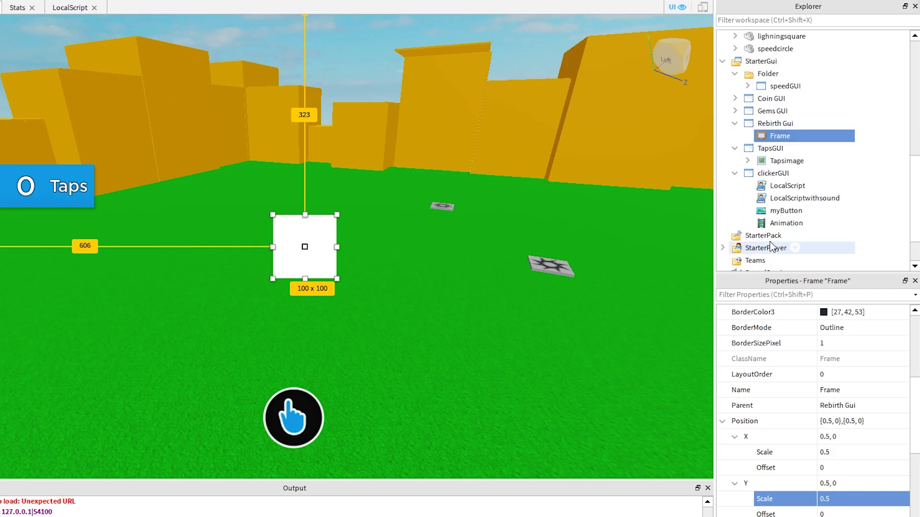
{"action": "left_click", "coordinate": [780, 211]}
{"action": "scroll", "coordinate": [830, 425], "scroll_direction": "up", "scroll_amount": 4}
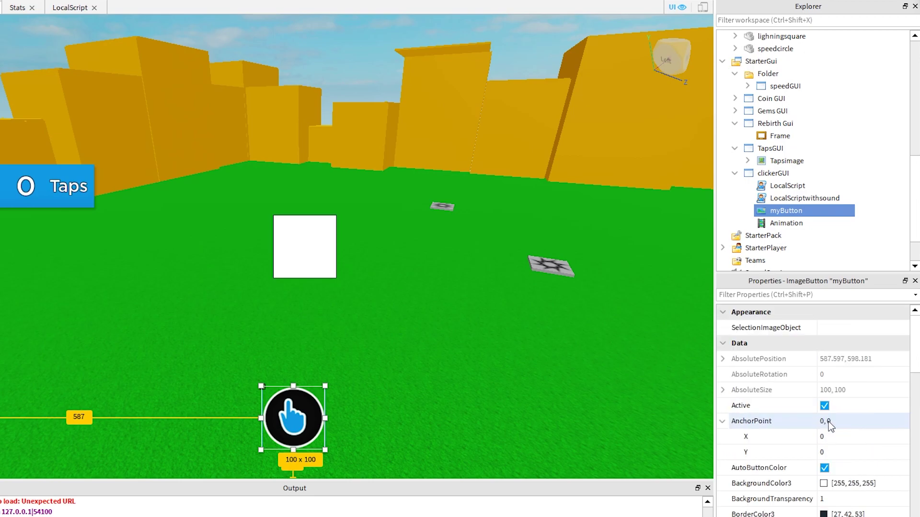
{"action": "scroll", "coordinate": [761, 426], "scroll_direction": "down", "scroll_amount": 2}
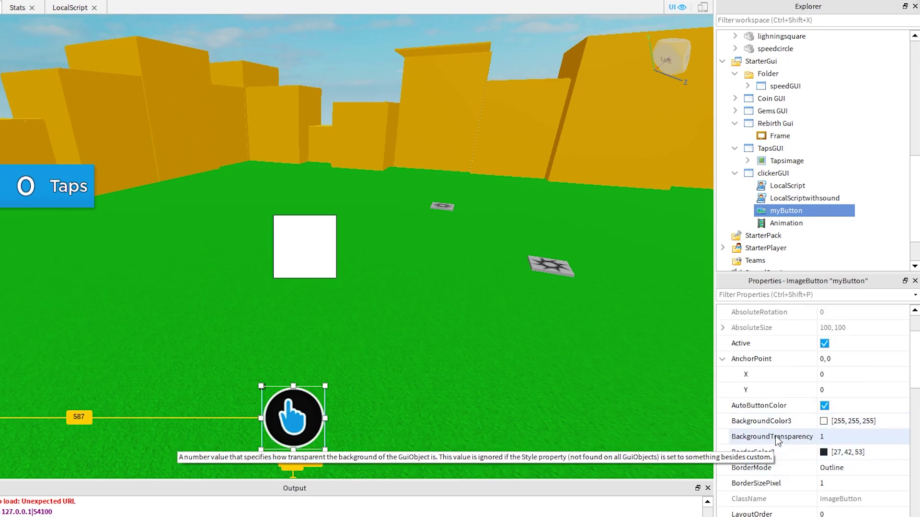
{"action": "left_click", "coordinate": [846, 380]}
{"action": "type", "text": "0."}
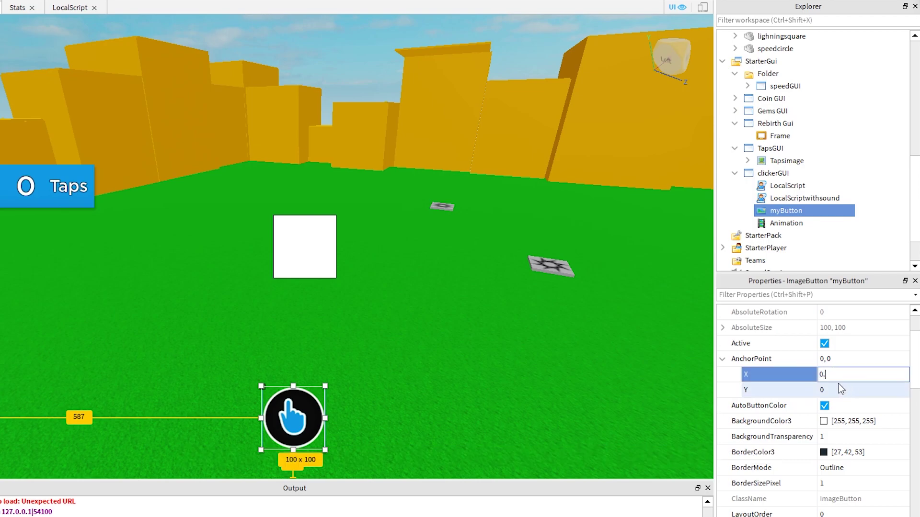
{"action": "type", "text": "5"}
{"action": "key", "text": "Return"}
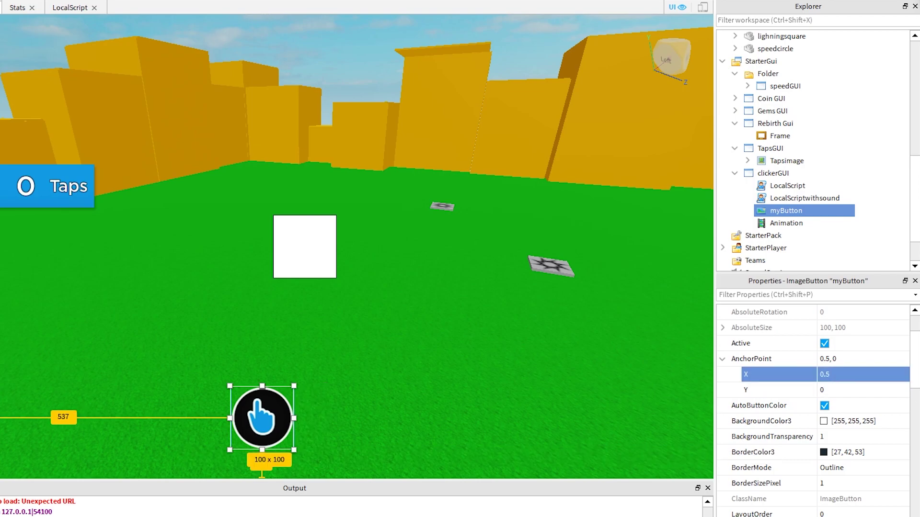
{"action": "left_click", "coordinate": [823, 390]}
{"action": "type", "text": "0.5"}
{"action": "key", "text": "Return"}
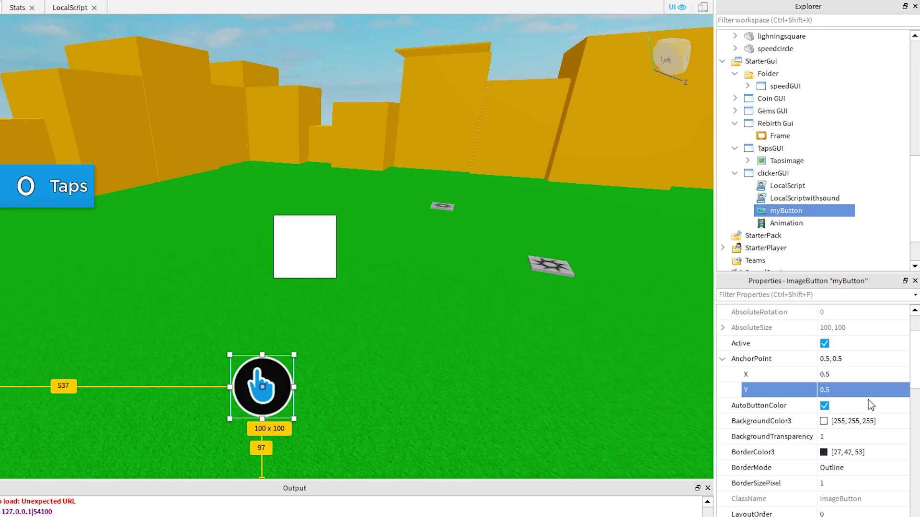
- Set the Position scale of myButton to X 0.5 and Y 0.9
{"action": "scroll", "coordinate": [865, 453], "scroll_direction": "down", "scroll_amount": 3}
{"action": "scroll", "coordinate": [866, 466], "scroll_direction": "down", "scroll_amount": 5}
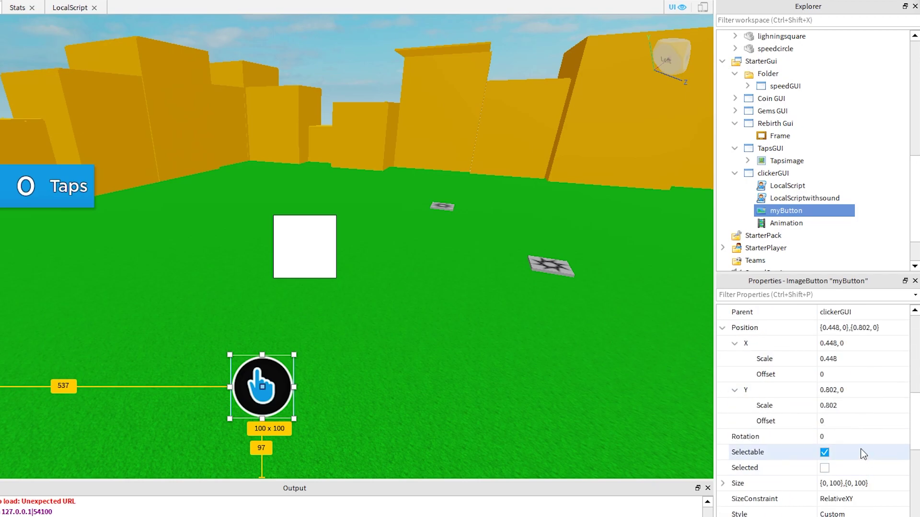
{"action": "left_click", "coordinate": [857, 358]}
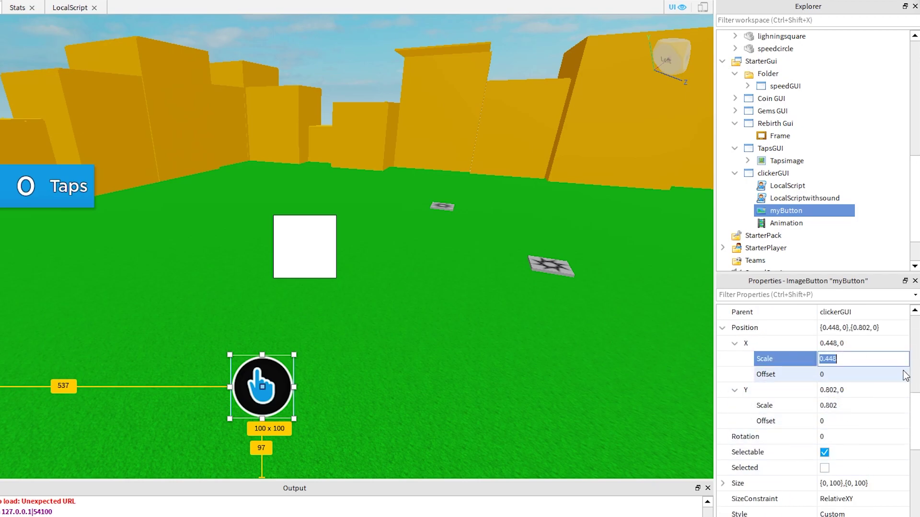
{"action": "type", "text": "0.5"}
{"action": "key", "text": "Return"}
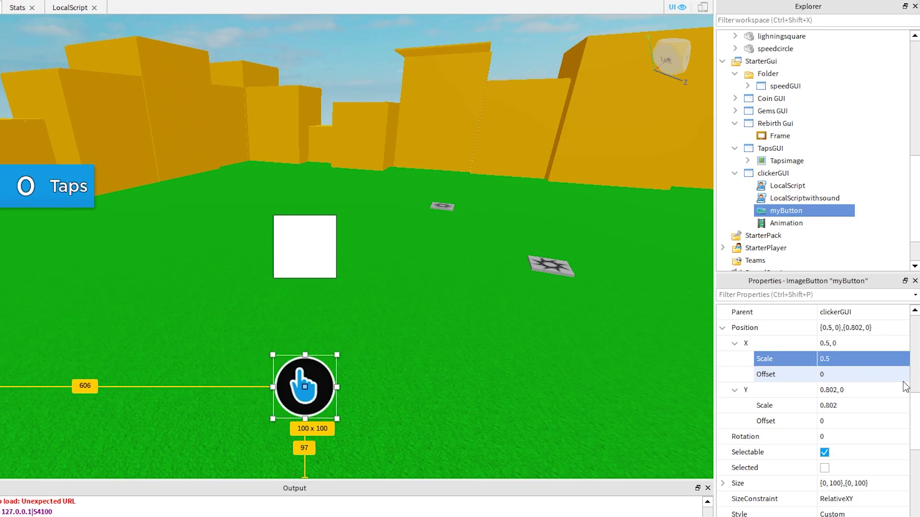
{"action": "left_click", "coordinate": [844, 406]}
{"action": "type", "text": "0.9"}
{"action": "key", "text": "Return"}
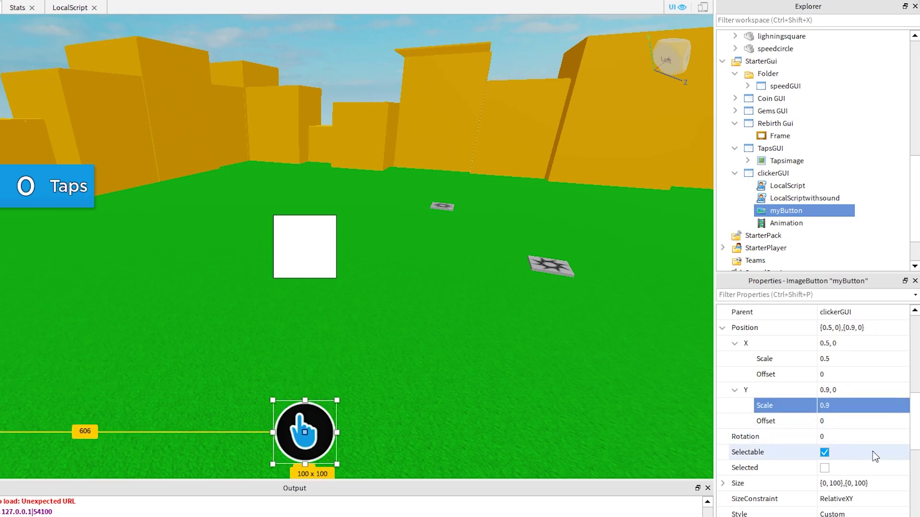
- Set the Size X of the Frame in Rebirth Gui to offset 0 and scale 0.5
{"action": "left_click", "coordinate": [735, 173]}
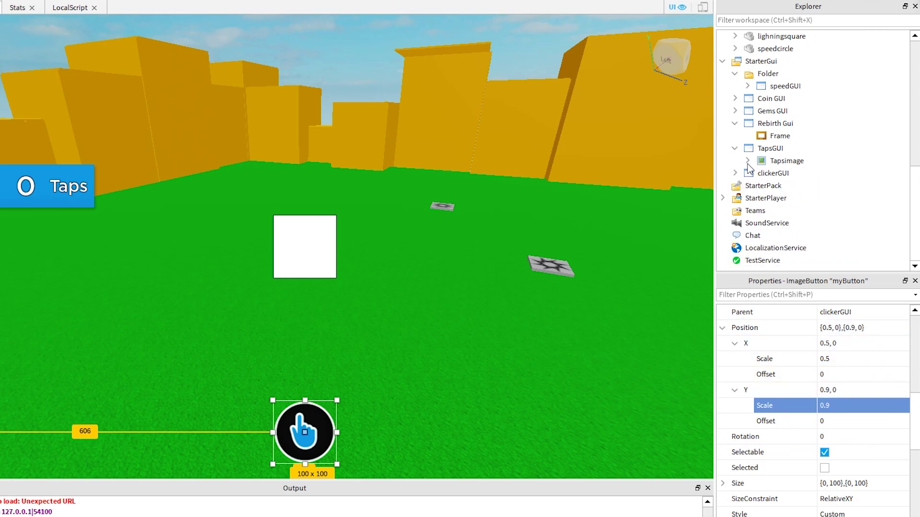
{"action": "left_click", "coordinate": [773, 136]}
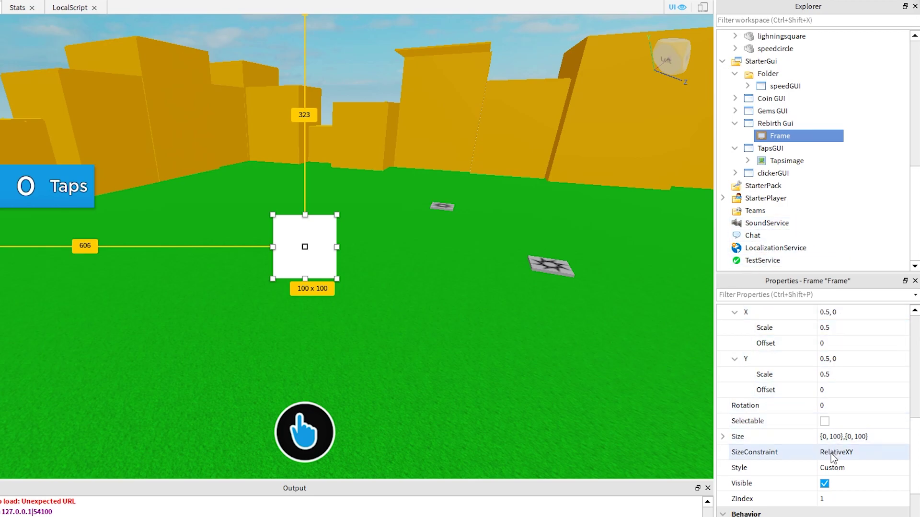
{"action": "left_click", "coordinate": [722, 437]}
{"action": "scroll", "coordinate": [756, 458], "scroll_direction": "down", "scroll_amount": 2}
{"action": "left_click", "coordinate": [736, 405]}
{"action": "left_click", "coordinate": [735, 389]}
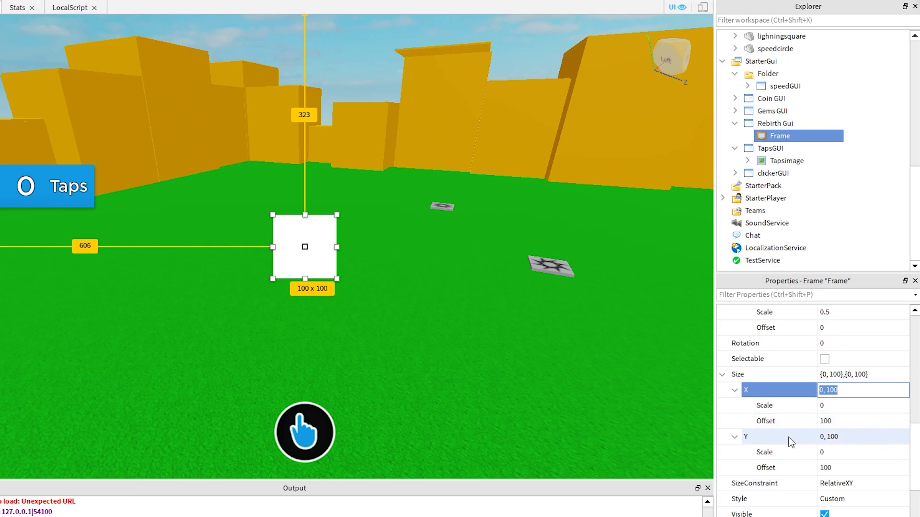
{"action": "left_click", "coordinate": [848, 421]}
{"action": "type", "text": "0"}
{"action": "left_click", "coordinate": [840, 406]}
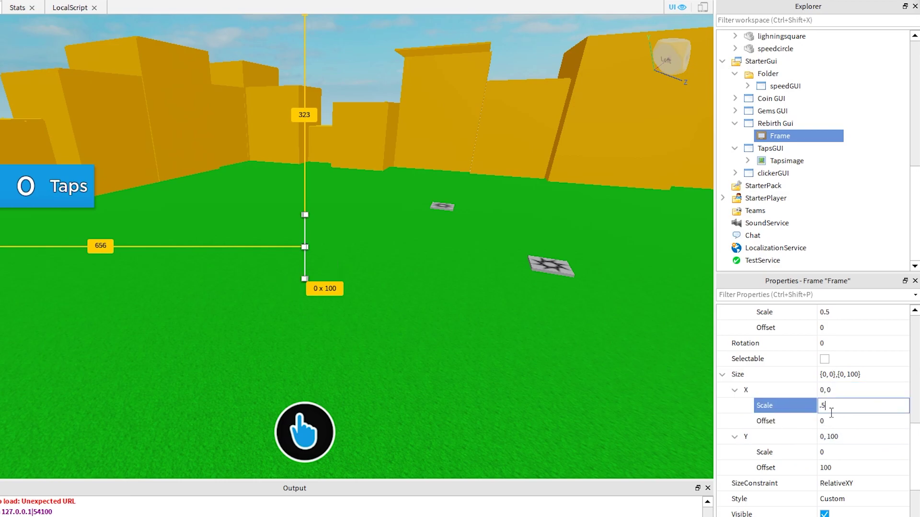
{"action": "type", "text": ".5"}
{"action": "key", "text": "Return"}
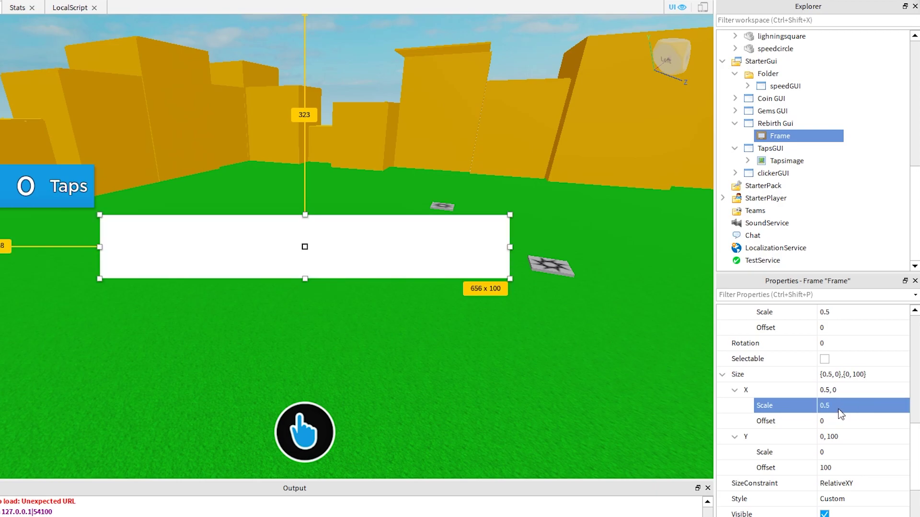
- Change the Frame's Size to X scale 0.3 and Y scale 0.35, with a Y offset of 0
{"action": "left_click", "coordinate": [848, 407]}
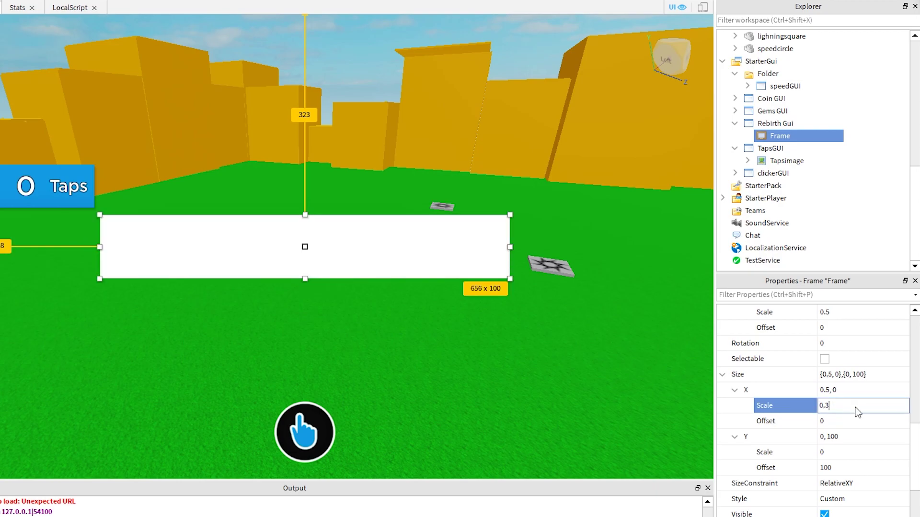
{"action": "key", "text": "Return"}
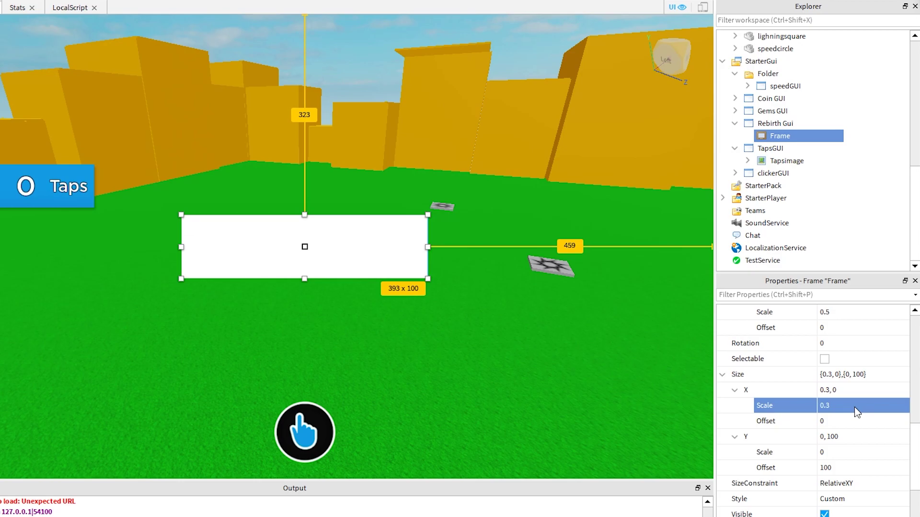
{"action": "left_click", "coordinate": [841, 469]}
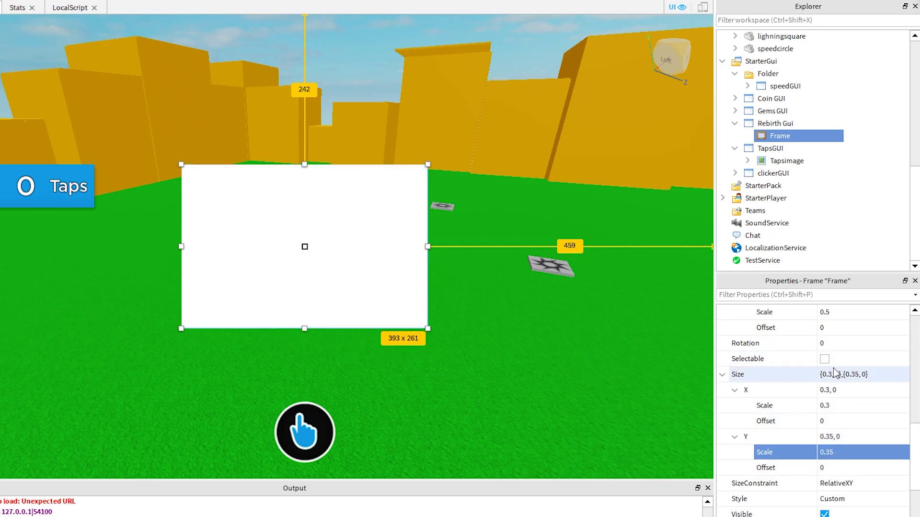
- Set the Frame's BackgroundColor3 to the basic blue with RGB 0, 85, 255
{"action": "scroll", "coordinate": [833, 368], "scroll_direction": "up", "scroll_amount": 10}
{"action": "scroll", "coordinate": [853, 441], "scroll_direction": "down", "scroll_amount": 2}
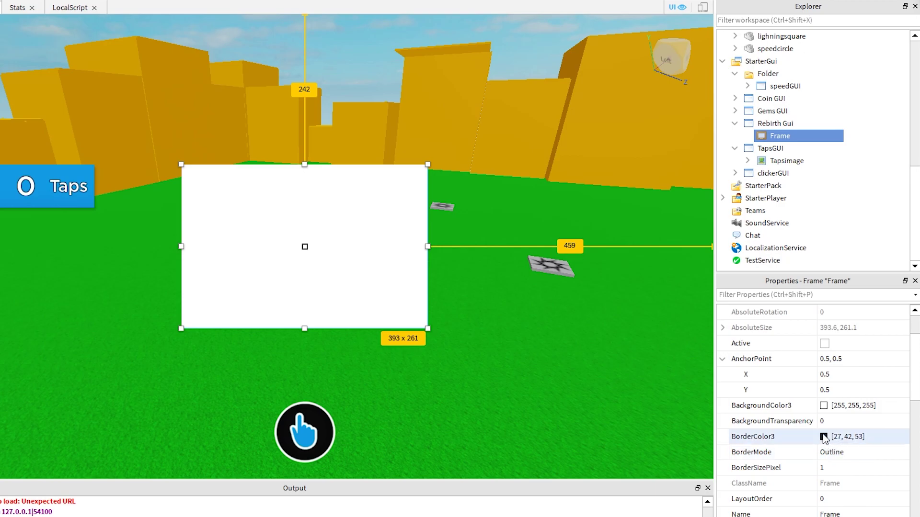
{"action": "left_click", "coordinate": [824, 406]}
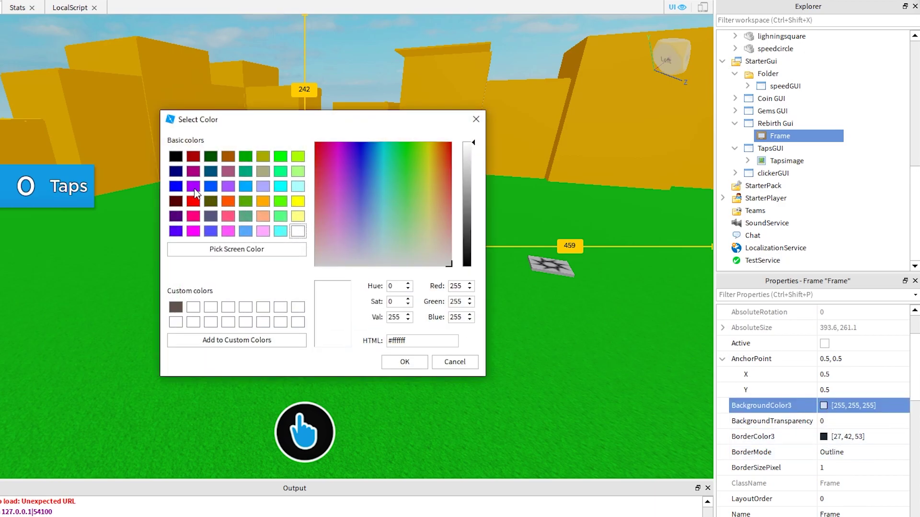
{"action": "left_click", "coordinate": [211, 188]}
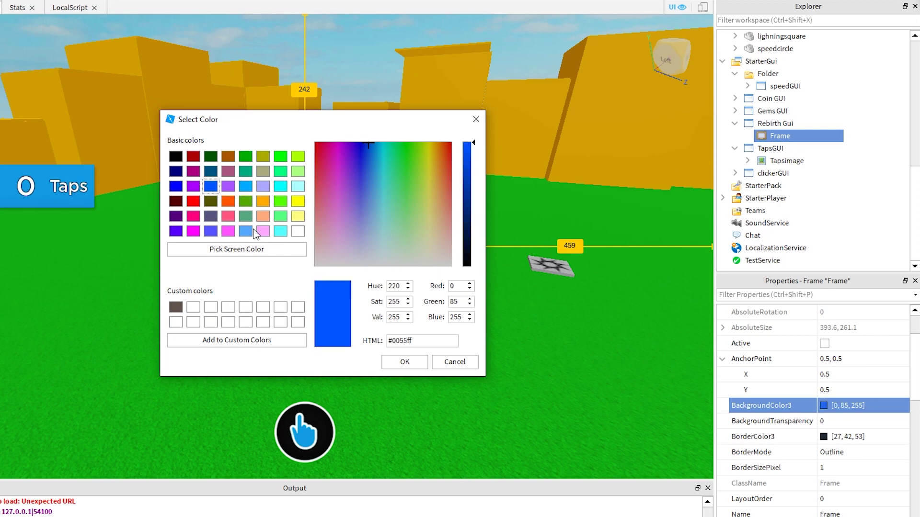
{"action": "left_click", "coordinate": [398, 362]}
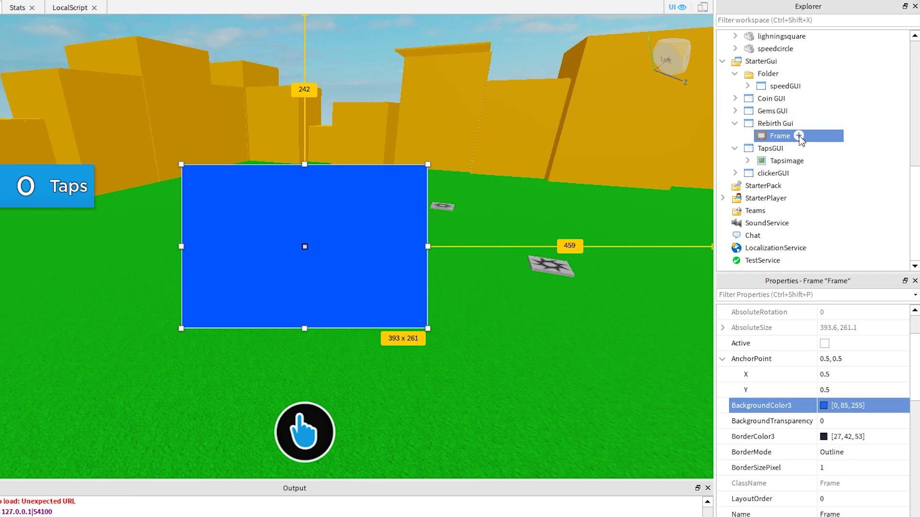
- Round the corners of the Rebirth Gui Frame by inserting a UICorner into it
{"action": "left_click", "coordinate": [799, 136]}
{"action": "type", "text": "ui"}
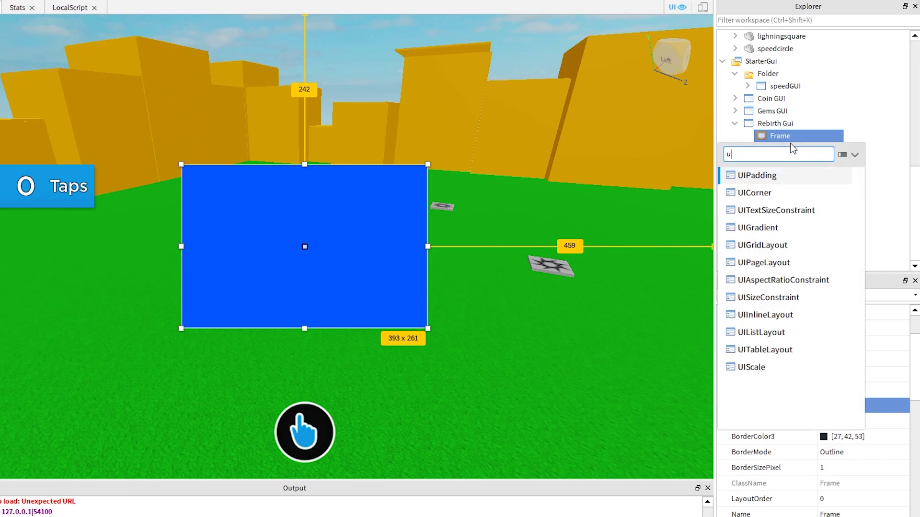
{"action": "left_click", "coordinate": [751, 194]}
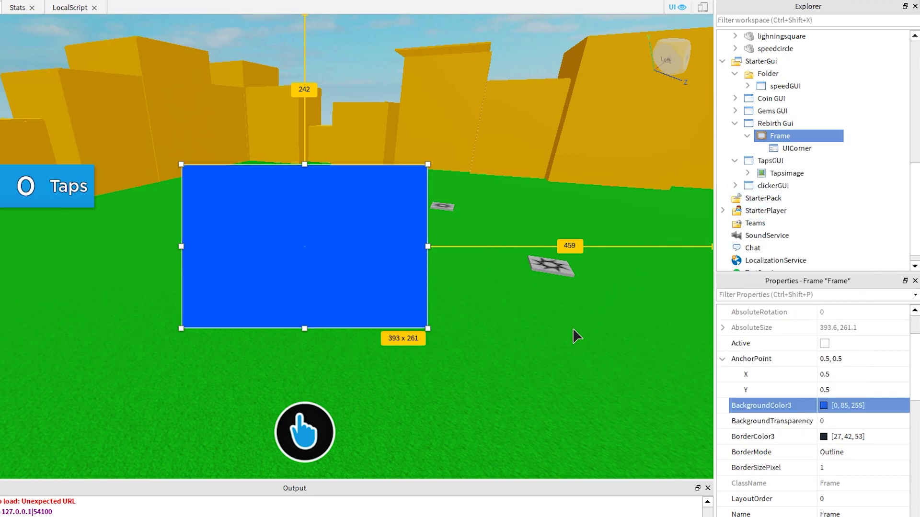
{"action": "left_click", "coordinate": [536, 330]}
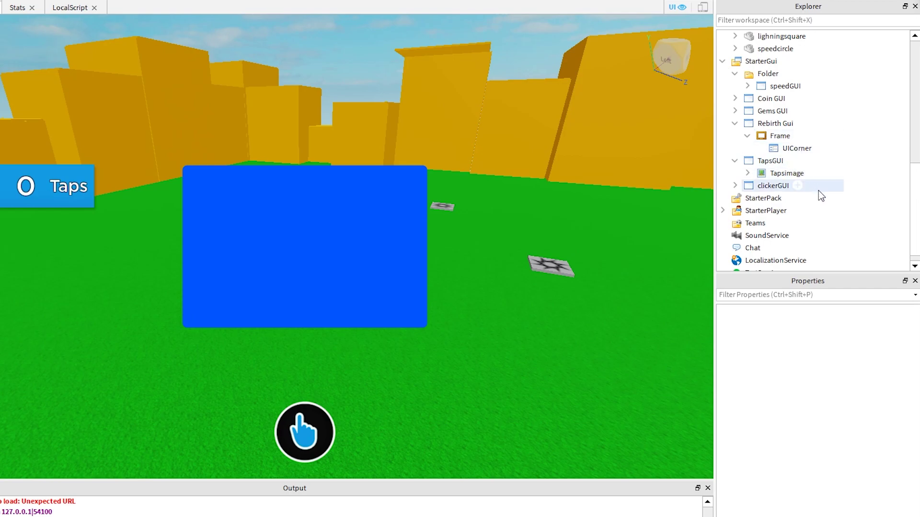
- Insert a ScrollingFrame into the Rebirth Gui Frame
{"action": "left_click", "coordinate": [799, 137]}
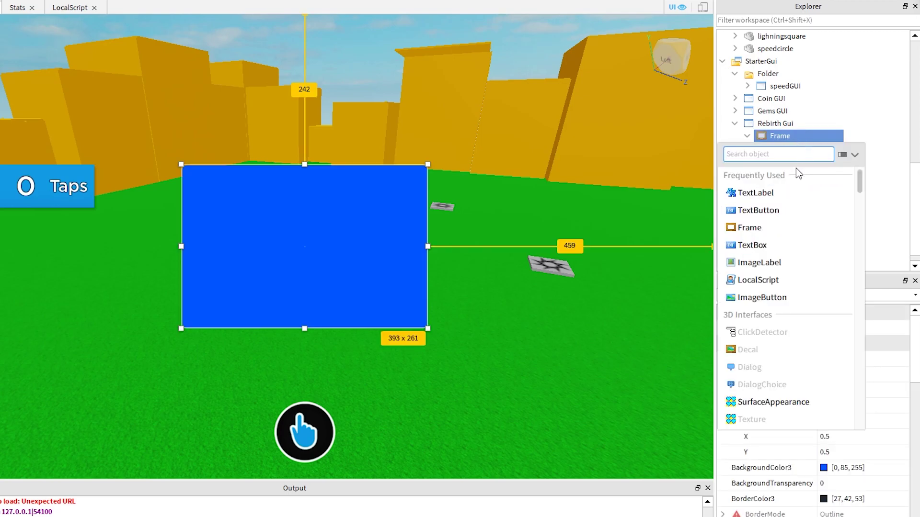
{"action": "type", "text": "s"}
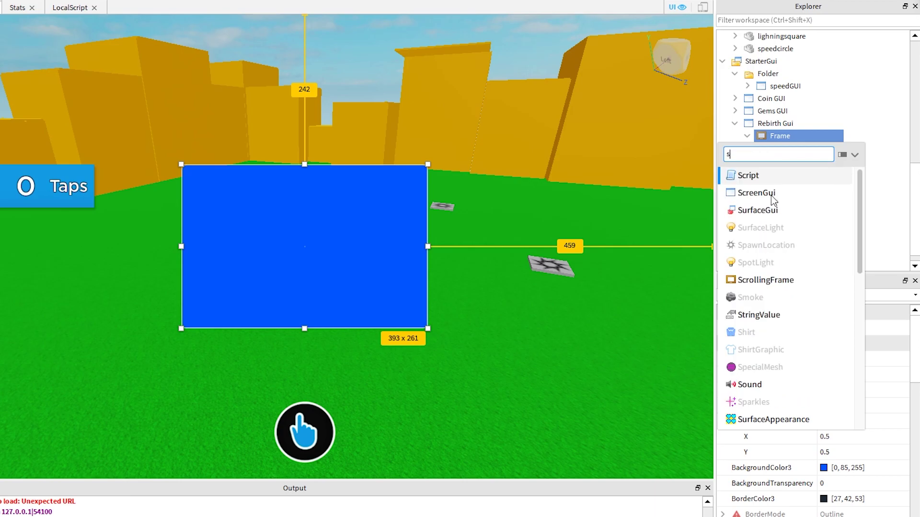
{"action": "type", "text": "c"}
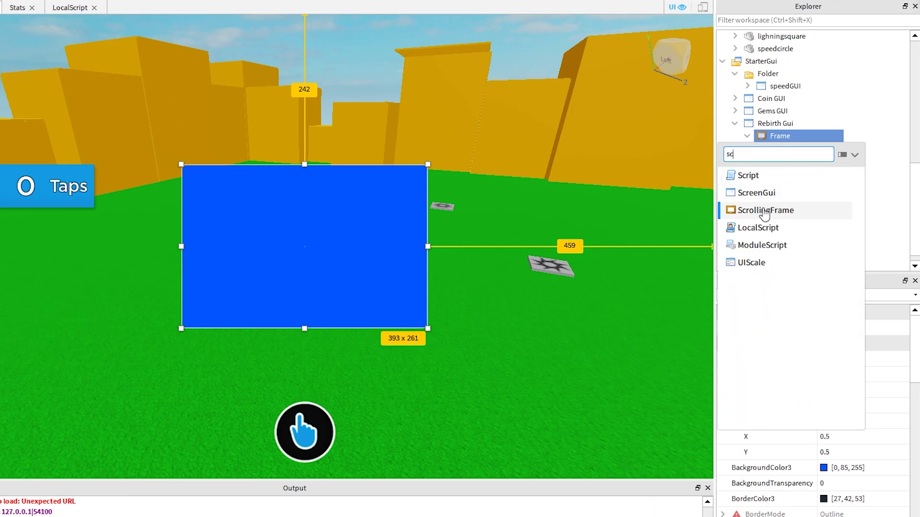
{"action": "left_click", "coordinate": [765, 210]}
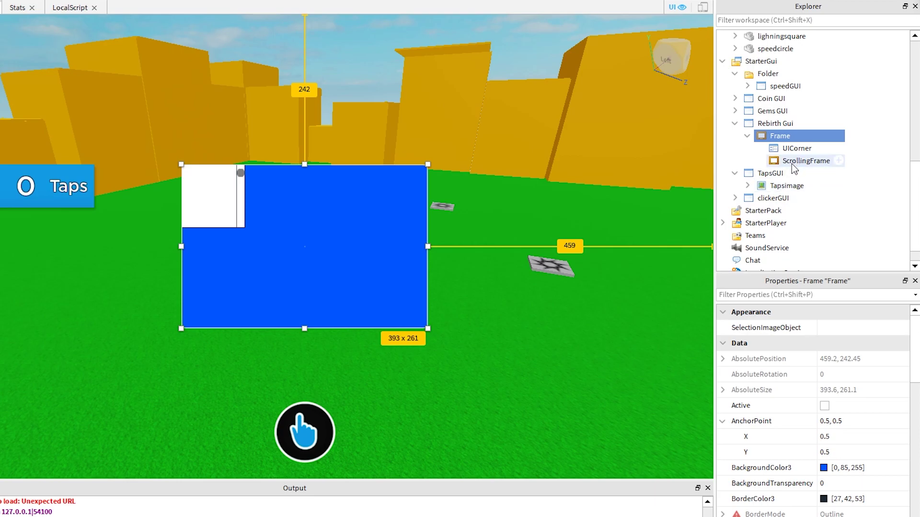
- Make the ScrollingFrame span the Frame's full width by setting its Size X to offset 0 and scale 1
{"action": "left_click", "coordinate": [777, 164]}
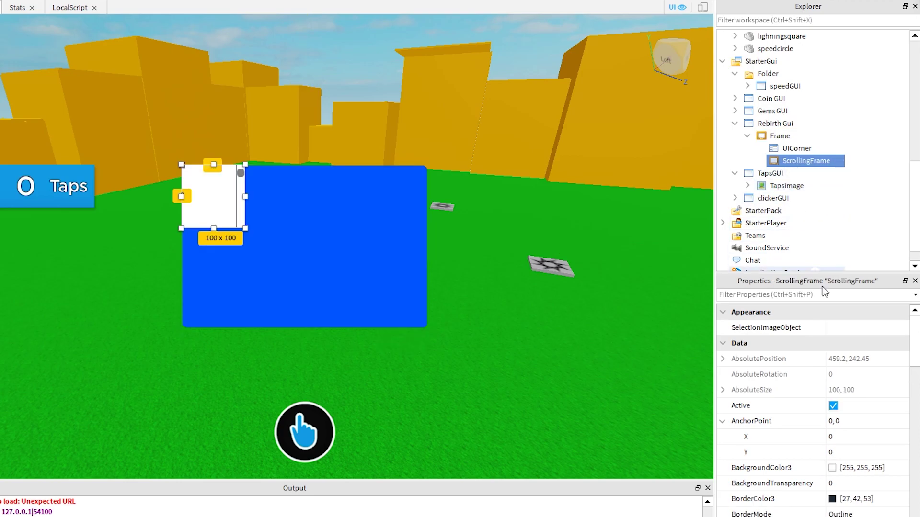
{"action": "scroll", "coordinate": [832, 446], "scroll_direction": "down", "scroll_amount": 5}
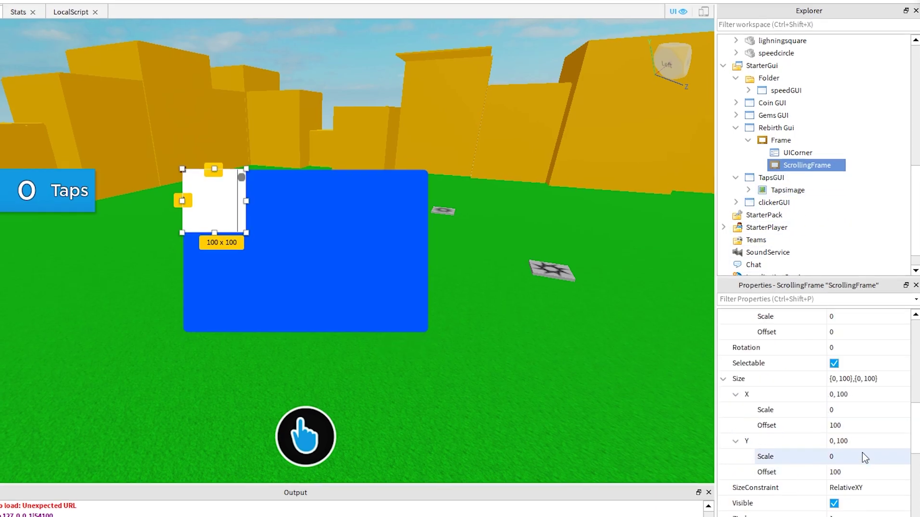
{"action": "left_click", "coordinate": [855, 424]}
{"action": "type", "text": "0"}
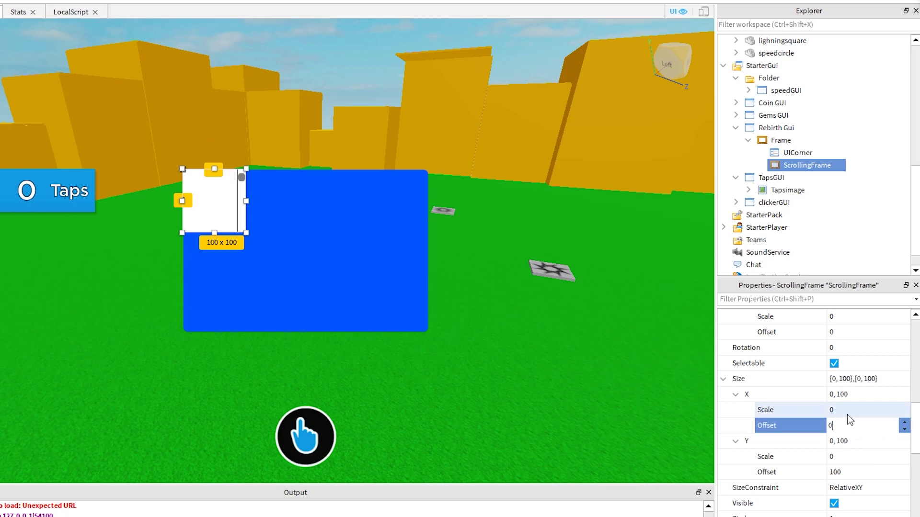
{"action": "left_click", "coordinate": [847, 410]}
{"action": "type", "text": "1"}
{"action": "key", "text": "Return"}
- Make the ScrollingFrame fill the Frame's height by setting its Size Y to offset 0 and scale 1
{"action": "left_click", "coordinate": [865, 471]}
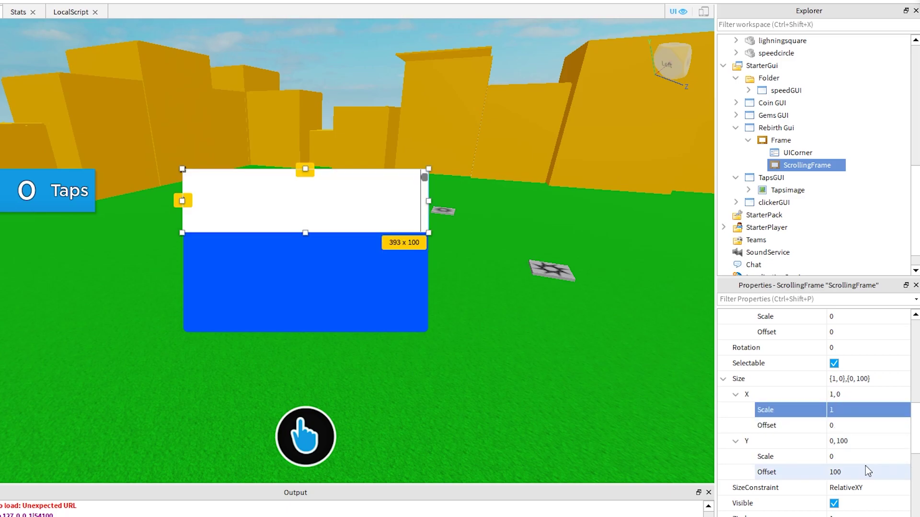
{"action": "type", "text": "0"}
{"action": "key", "text": "Return"}
{"action": "left_click", "coordinate": [863, 458]}
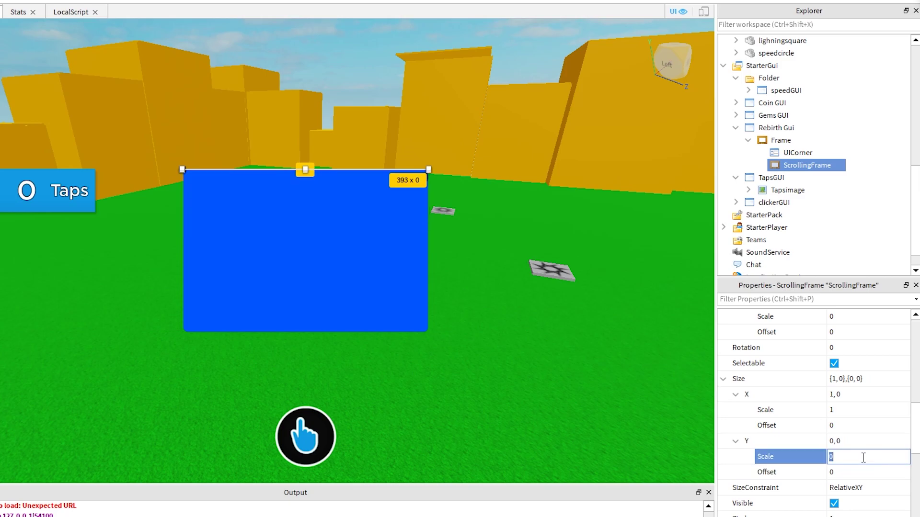
{"action": "key", "text": "Return"}
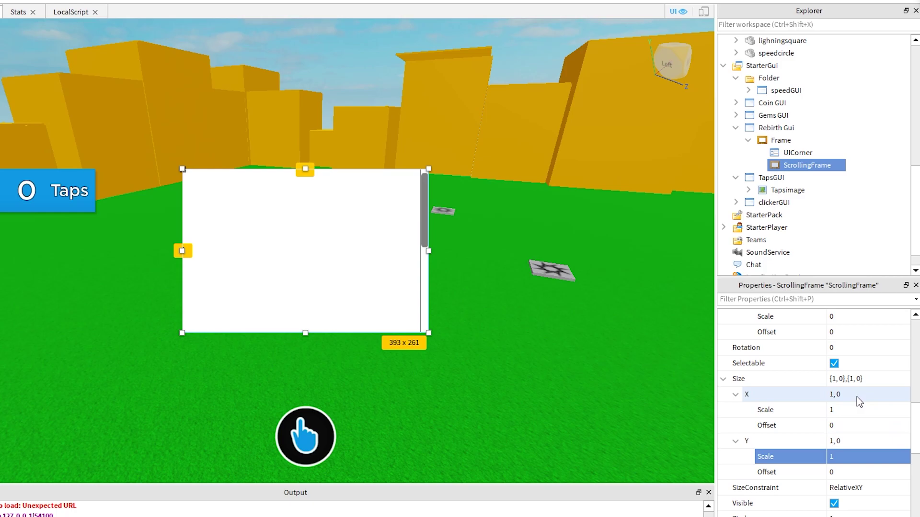
- Shift the ScrollingFrame down by setting its Position Y scale to 0.3
{"action": "scroll", "coordinate": [848, 410], "scroll_direction": "up", "scroll_amount": 3}
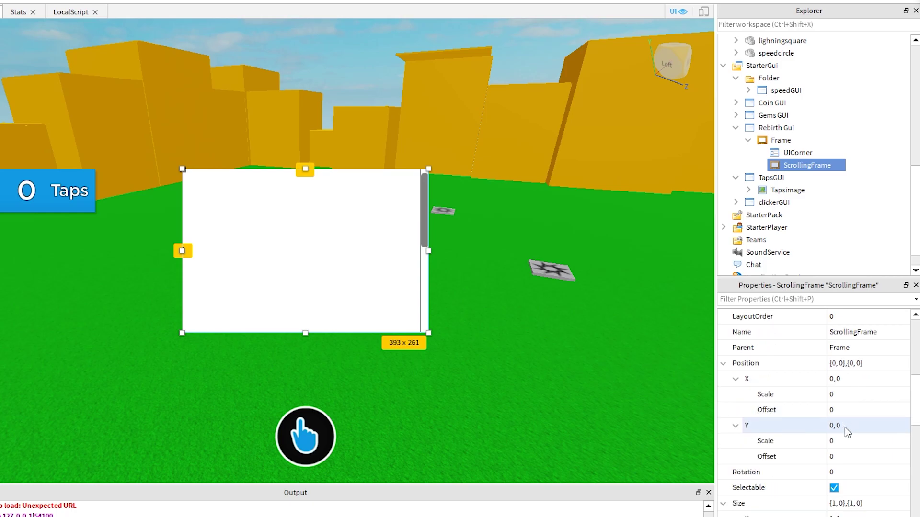
{"action": "left_click", "coordinate": [858, 442]}
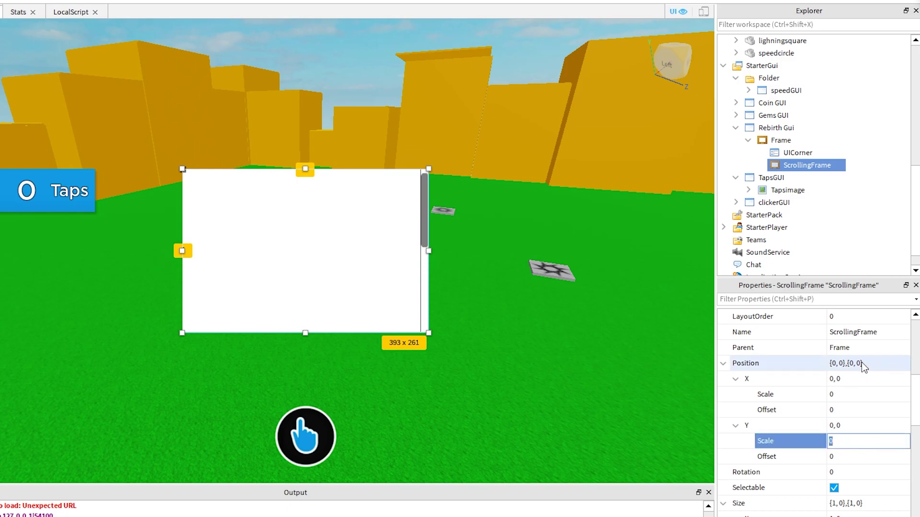
{"action": "type", "text": "0.3"}
{"action": "key", "text": "Return"}
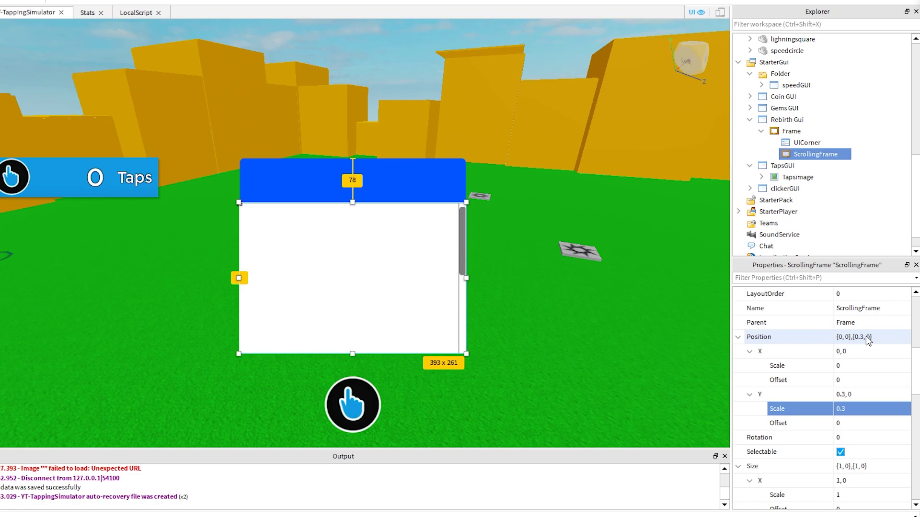
- Reduce the ScrollingFrame's height by setting its Size Y scale to 0.7
{"action": "scroll", "coordinate": [867, 421], "scroll_direction": "down", "scroll_amount": 4}
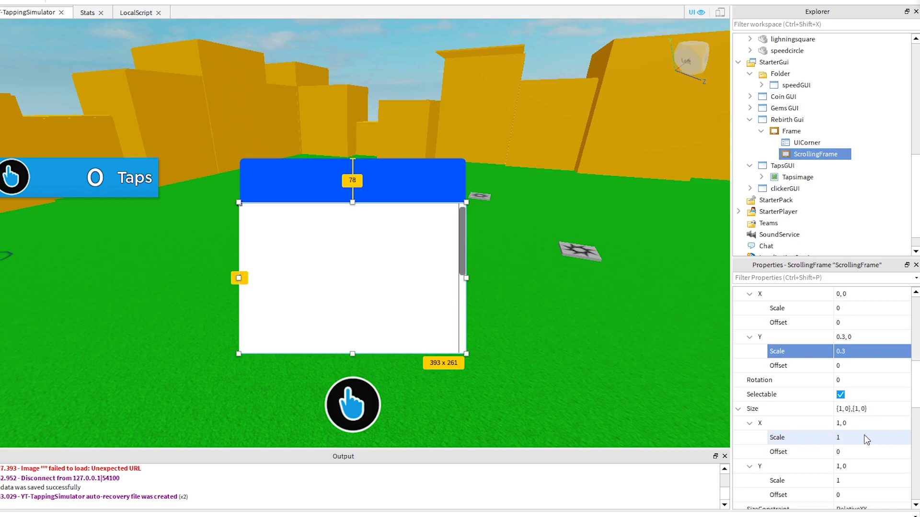
{"action": "left_click", "coordinate": [864, 481]}
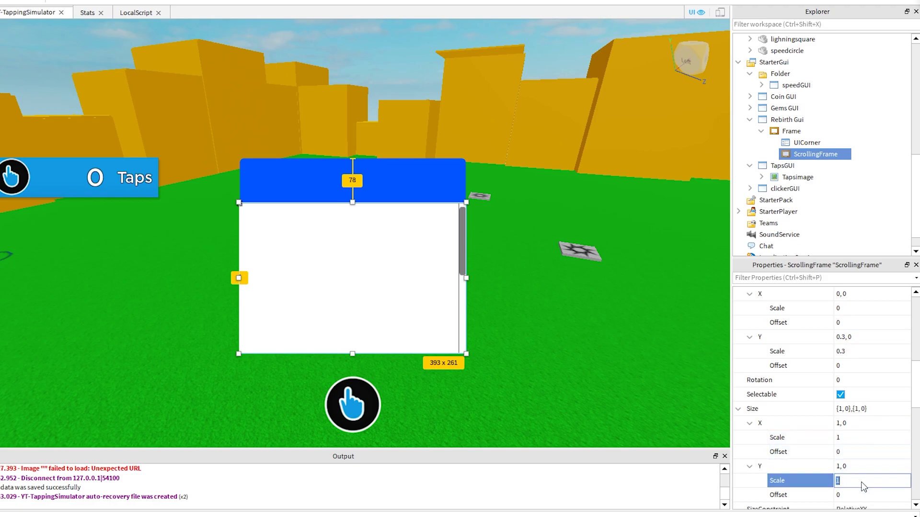
{"action": "type", "text": "0.7"}
{"action": "key", "text": "Return"}
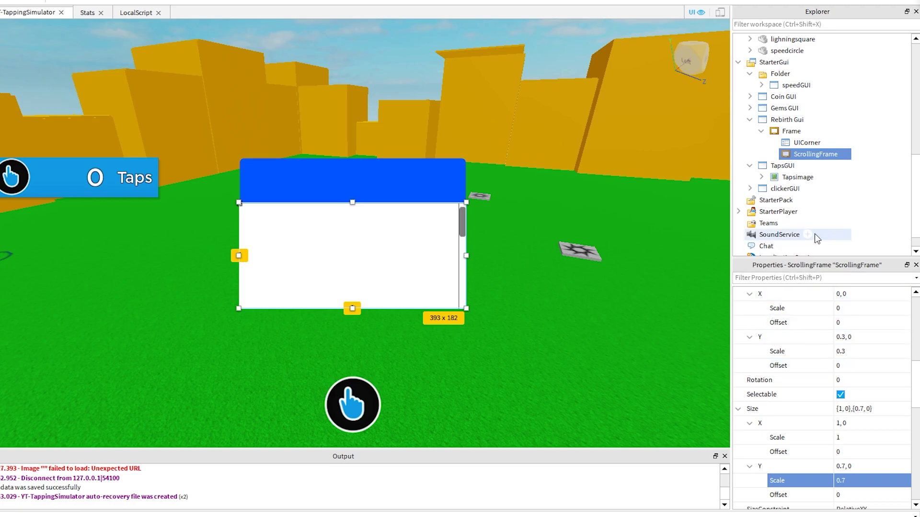
- Set the ScrollingFrame's BackgroundColor3 to a darker blue, 0, 63, 191
{"action": "scroll", "coordinate": [886, 357], "scroll_direction": "up", "scroll_amount": 8}
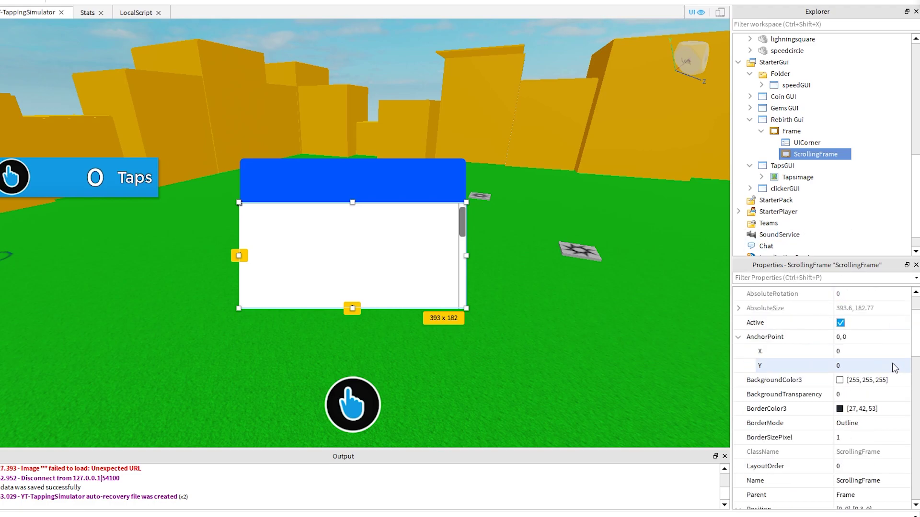
{"action": "scroll", "coordinate": [891, 367], "scroll_direction": "down", "scroll_amount": 3}
{"action": "left_click", "coordinate": [886, 380]}
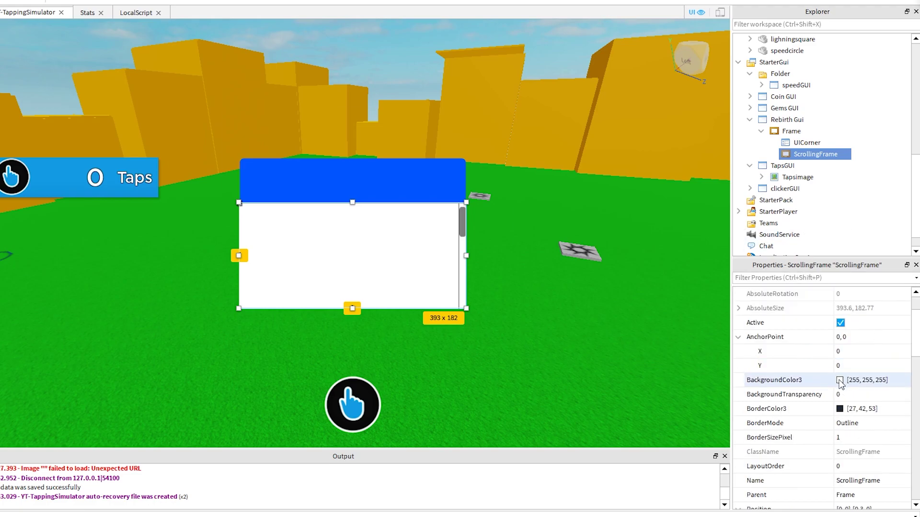
{"action": "left_click", "coordinate": [839, 380]}
{"action": "left_click_drag", "start_coordinate": [404, 120], "coordinate": [609, 247]}
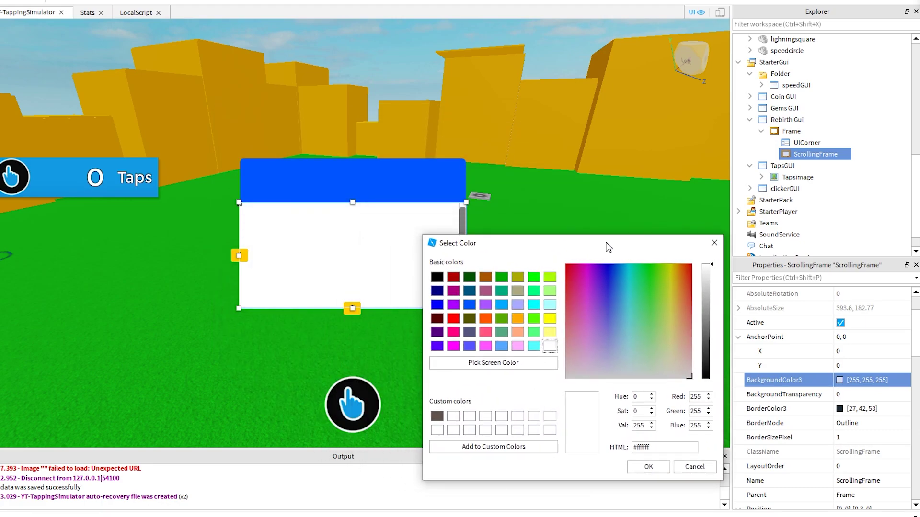
{"action": "left_click", "coordinate": [470, 305]}
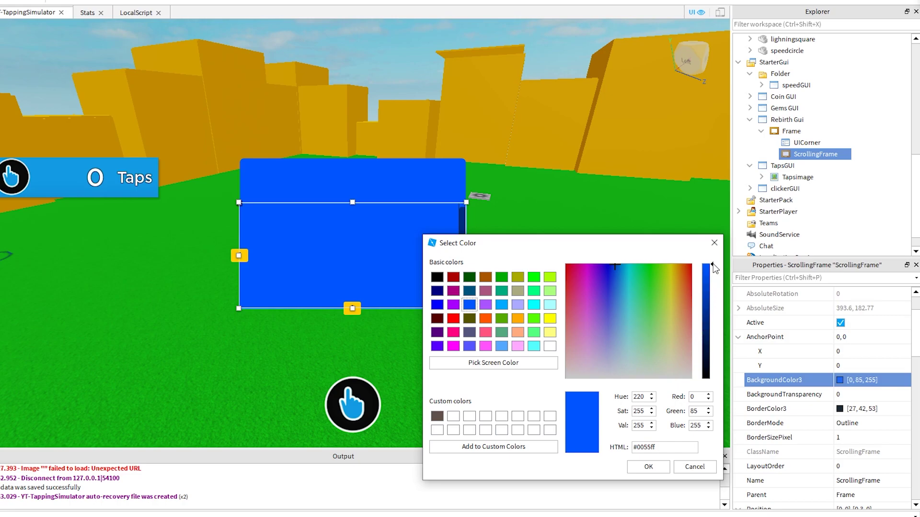
{"action": "left_click_drag", "start_coordinate": [713, 264], "coordinate": [714, 293]}
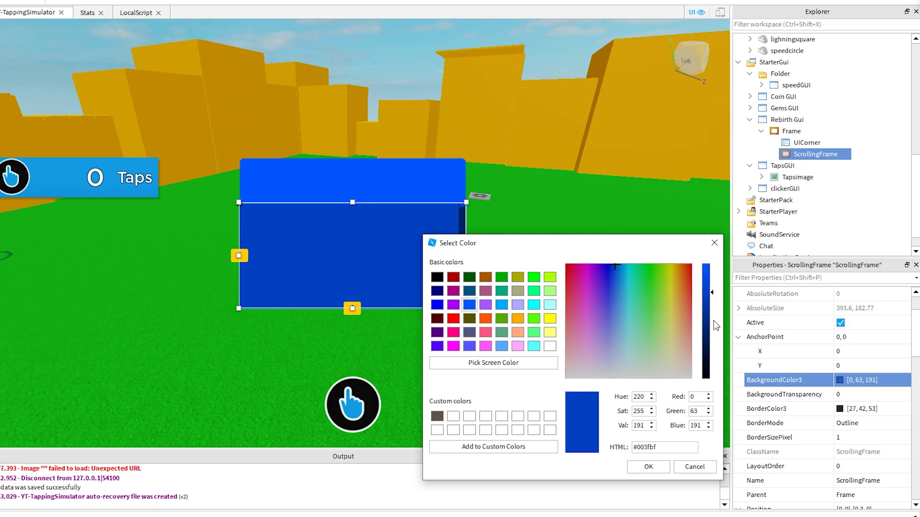
{"action": "left_click", "coordinate": [648, 466]}
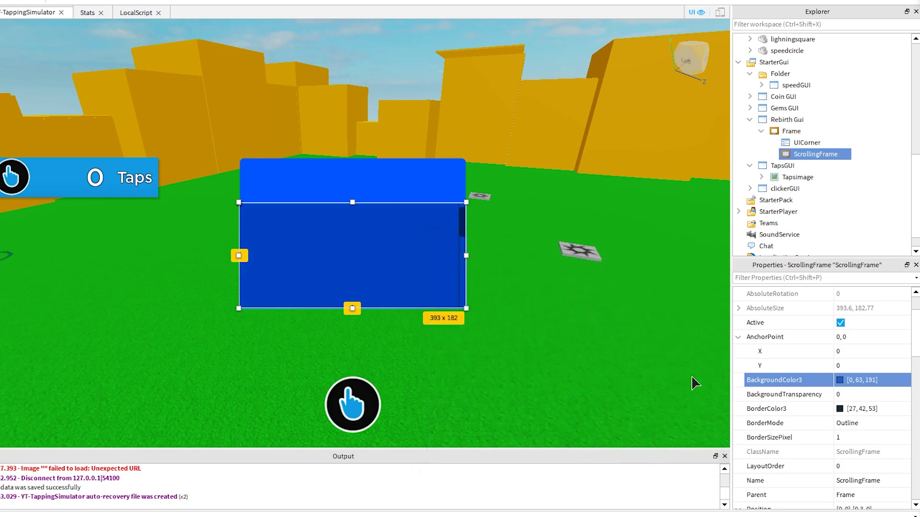
- Remove the ScrollingFrame's border by setting its BorderSizePixel to 0, and deselect it
{"action": "scroll", "coordinate": [786, 294], "scroll_direction": "up", "scroll_amount": 3}
{"action": "scroll", "coordinate": [823, 424], "scroll_direction": "down", "scroll_amount": 3}
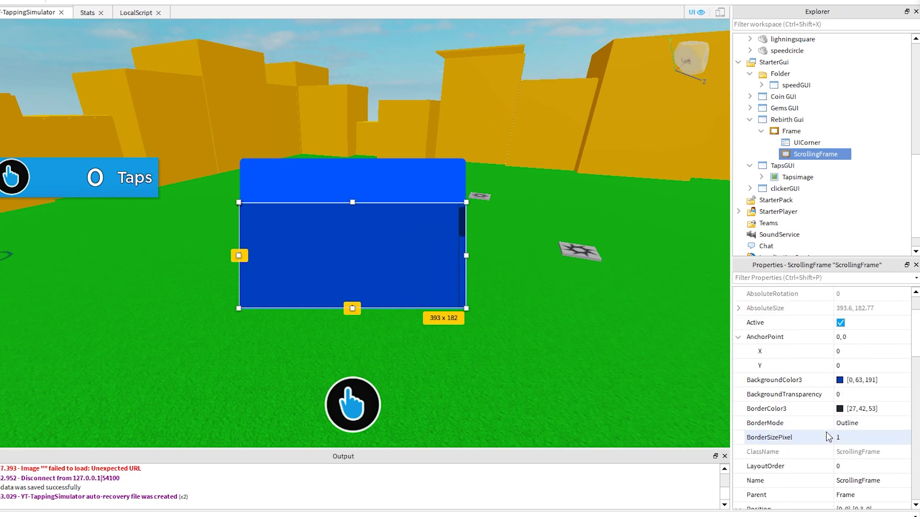
{"action": "left_click", "coordinate": [858, 437]}
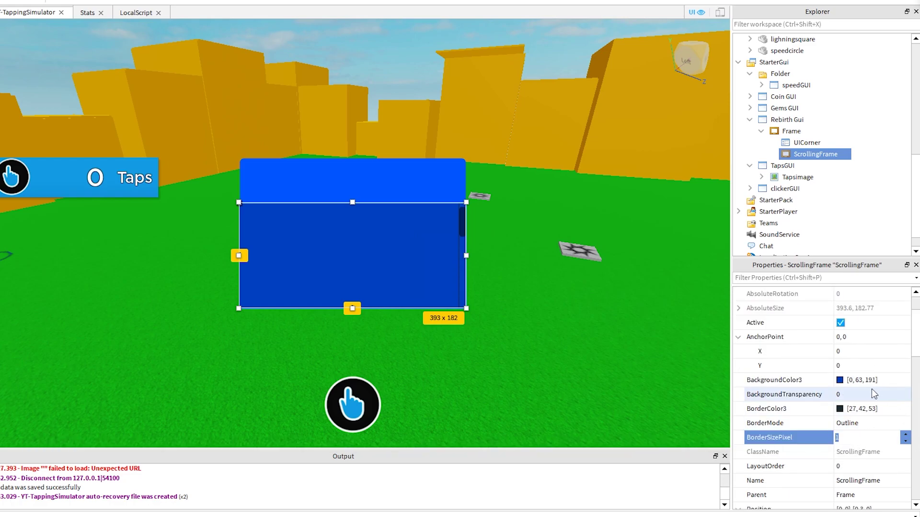
{"action": "type", "text": "0"}
{"action": "key", "text": "Return"}
{"action": "left_click", "coordinate": [620, 330]}
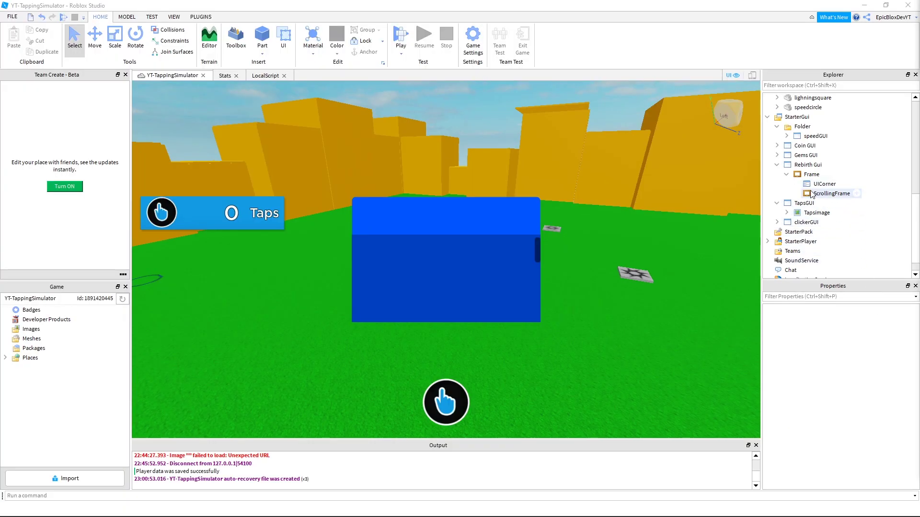
- Add a TextLabel inside the Rebirth Gui's Frame
{"action": "left_click", "coordinate": [826, 174]}
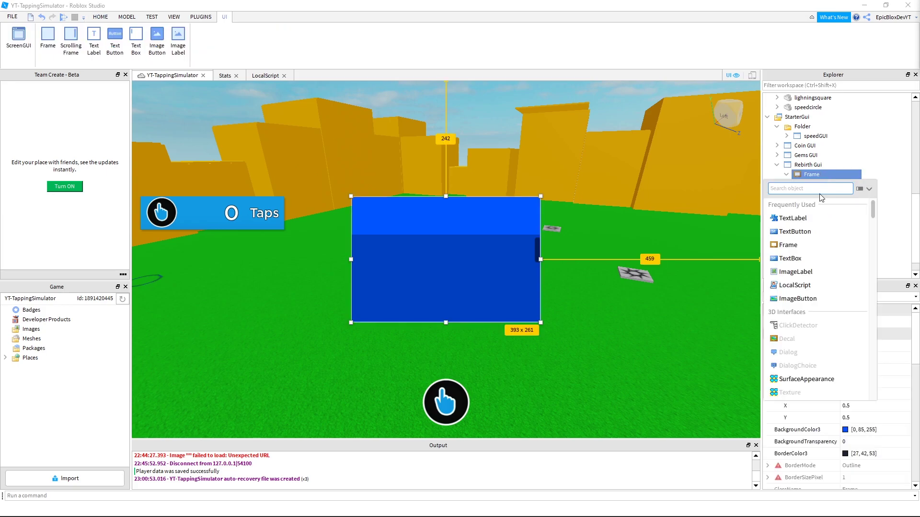
{"action": "left_click", "coordinate": [792, 218]}
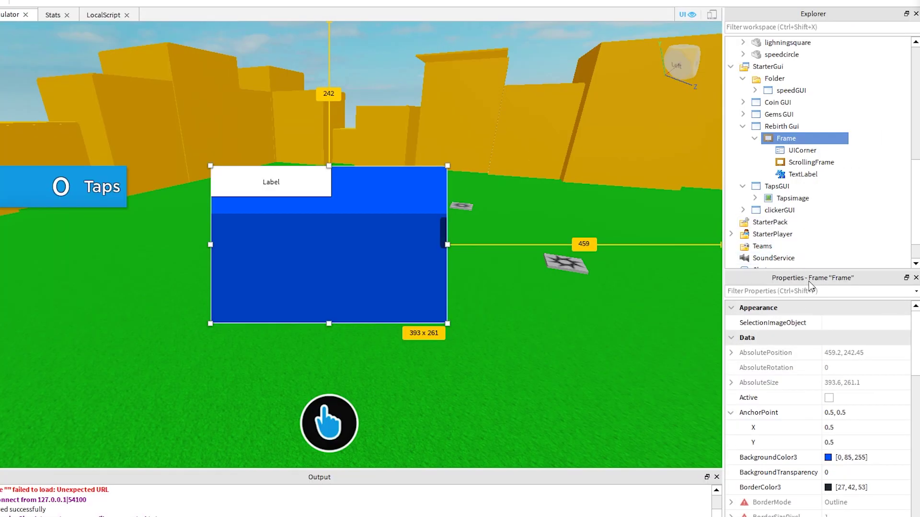
{"action": "scroll", "coordinate": [829, 444], "scroll_direction": "down", "scroll_amount": 4}
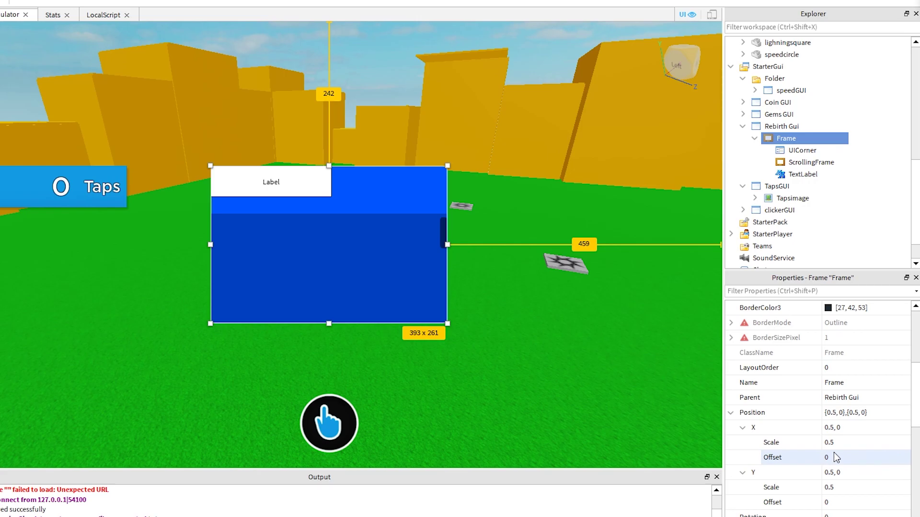
{"action": "scroll", "coordinate": [839, 450], "scroll_direction": "down", "scroll_amount": 5}
{"action": "scroll", "coordinate": [853, 452], "scroll_direction": "up", "scroll_amount": 4}
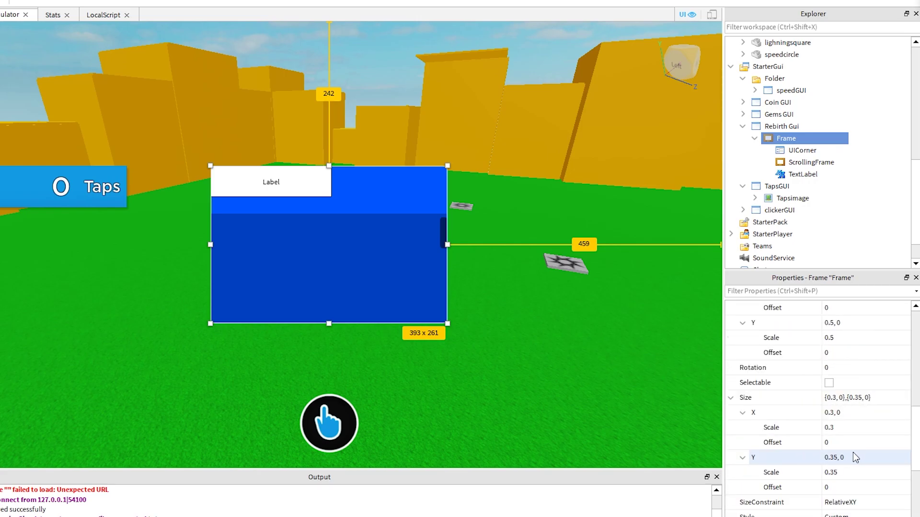
{"action": "scroll", "coordinate": [853, 452], "scroll_direction": "up", "scroll_amount": 5}
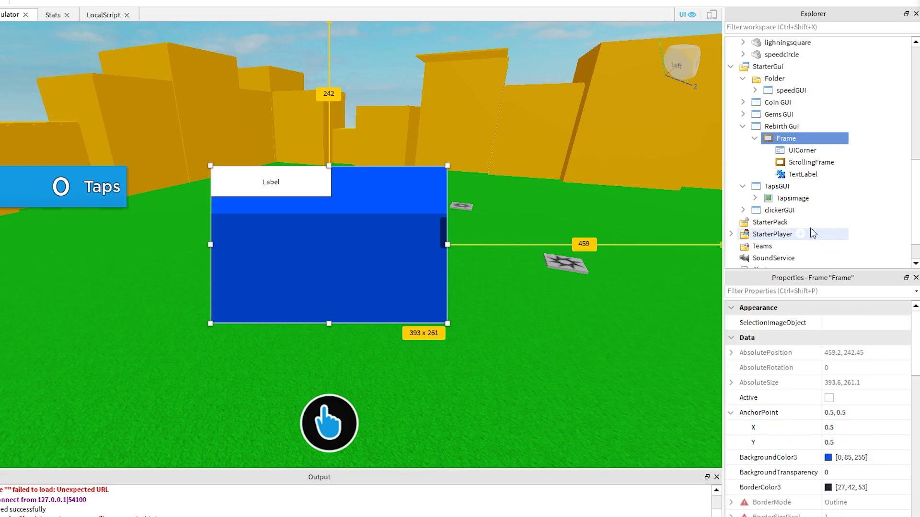
- Change the new TextLabel's text to "Rebirths: 0"
{"action": "left_click", "coordinate": [803, 174]}
{"action": "scroll", "coordinate": [875, 428], "scroll_direction": "down", "scroll_amount": 3}
{"action": "scroll", "coordinate": [862, 431], "scroll_direction": "down", "scroll_amount": 2}
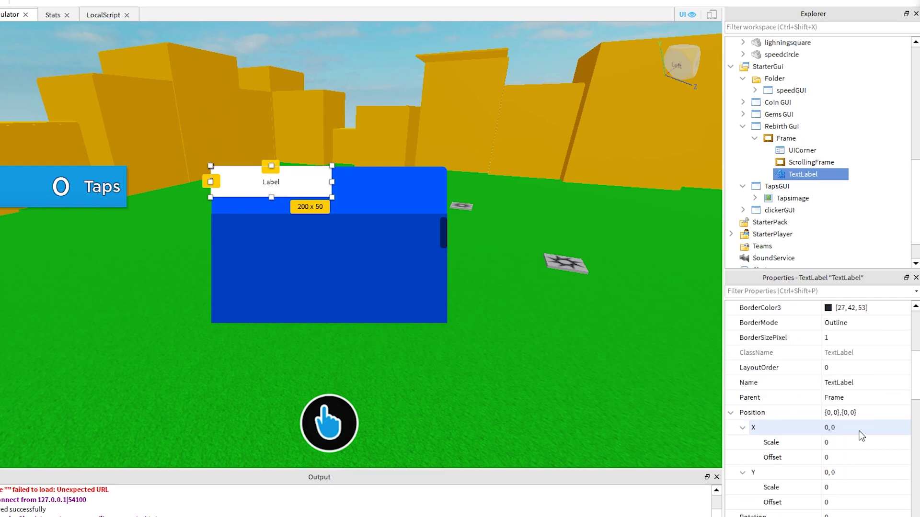
{"action": "scroll", "coordinate": [860, 431], "scroll_direction": "down", "scroll_amount": 10}
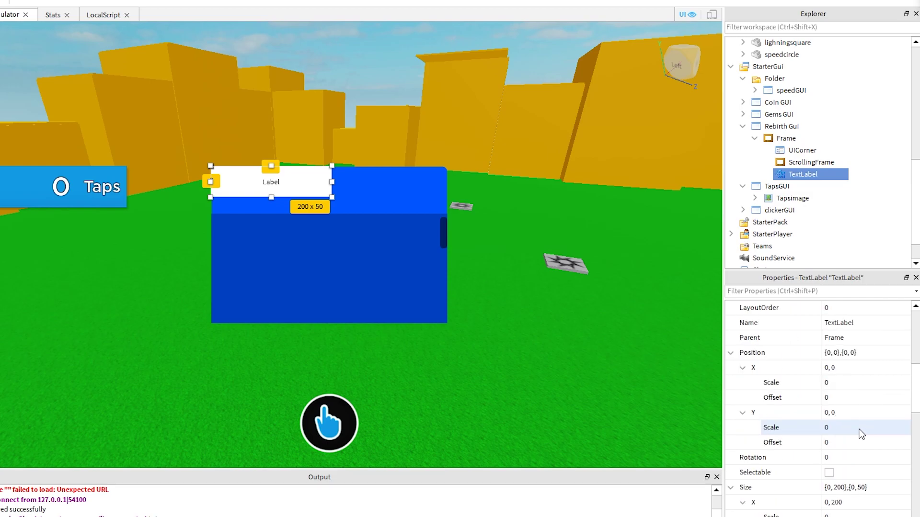
{"action": "left_click", "coordinate": [853, 368]}
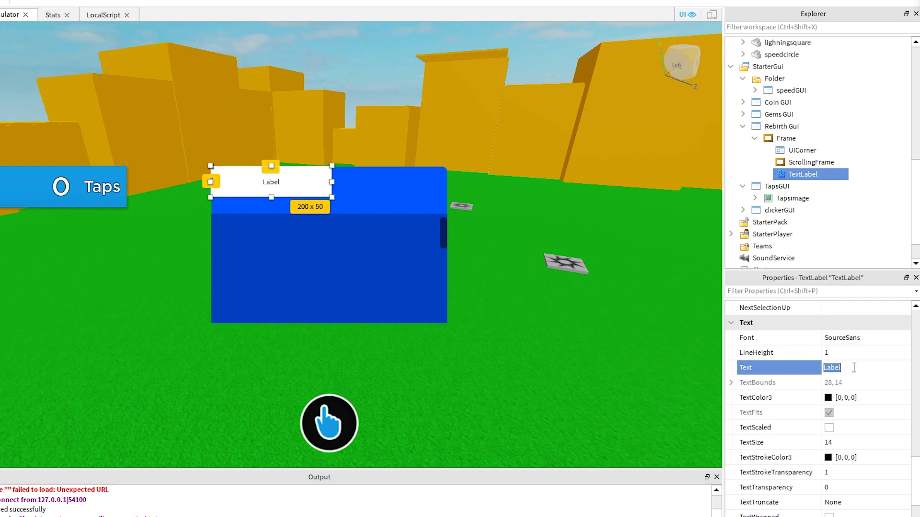
{"action": "type", "text": "Rebirths: 0"}
{"action": "key", "text": "Return"}
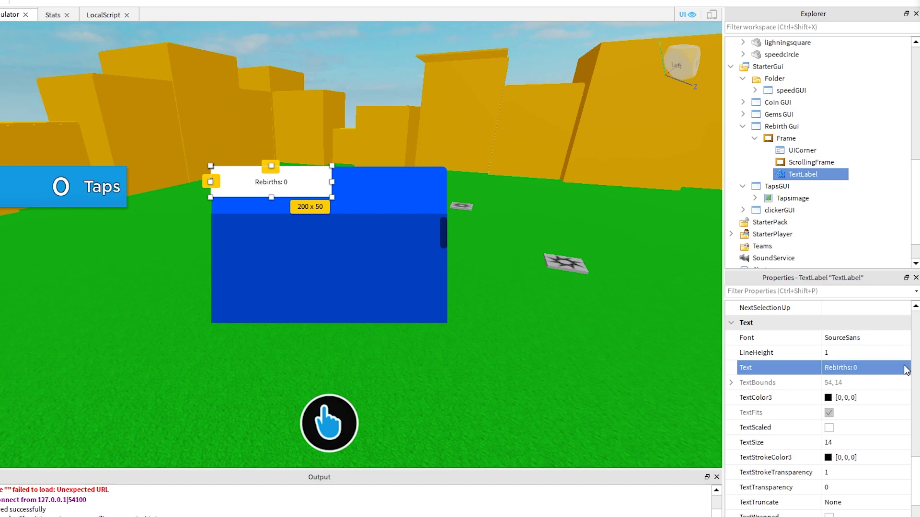
- Make the TextLabel span the Frame's full width by setting its Size X to offset 0 and scale 1
{"action": "scroll", "coordinate": [875, 369], "scroll_direction": "up", "scroll_amount": 10}
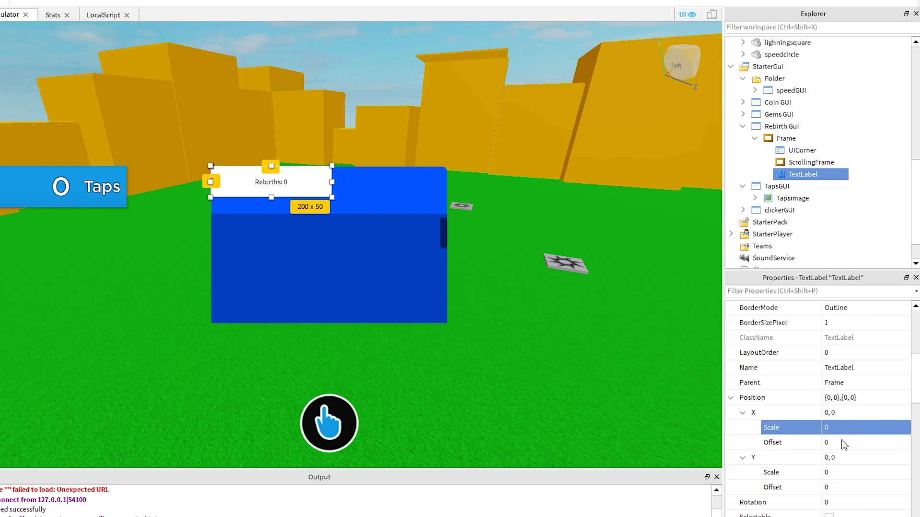
{"action": "left_click", "coordinate": [859, 402]}
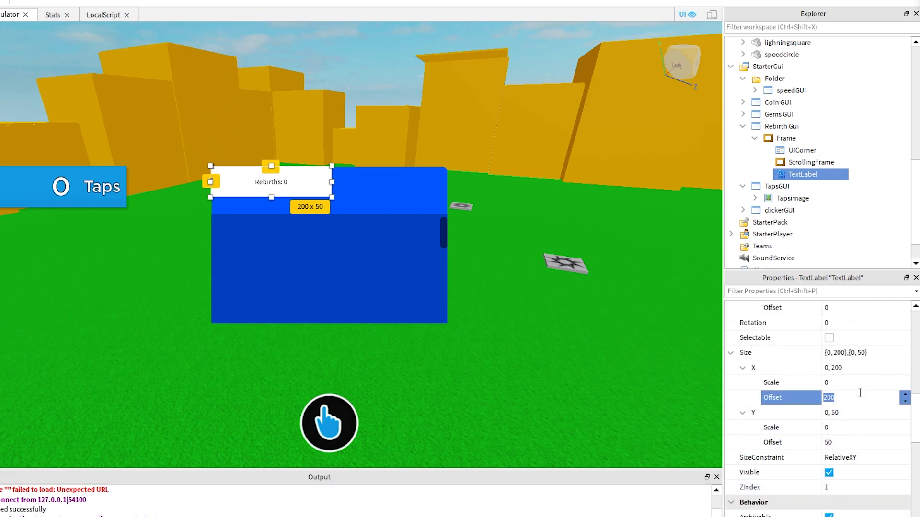
{"action": "type", "text": "0"}
{"action": "key", "text": "Return"}
{"action": "left_click", "coordinate": [829, 382]}
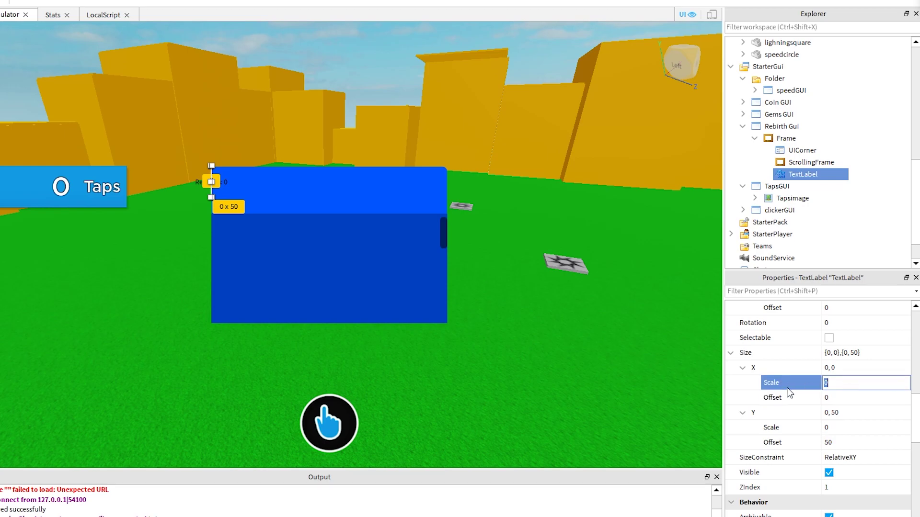
{"action": "type", "text": "1"}
{"action": "key", "text": "Return"}
- Make the TextLabel's background invisible by setting BackgroundTransparency to 1
{"action": "scroll", "coordinate": [830, 373], "scroll_direction": "up", "scroll_amount": 5}
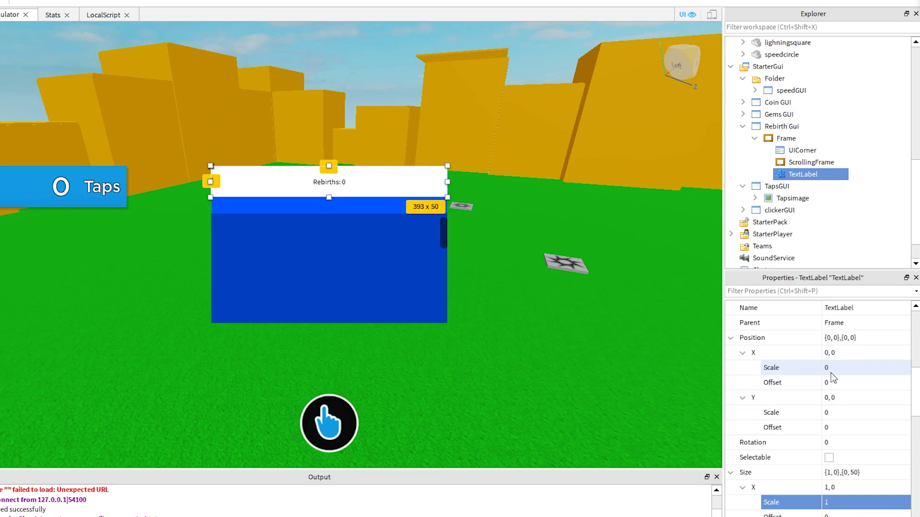
{"action": "left_click", "coordinate": [845, 338]}
{"action": "type", "text": "1"}
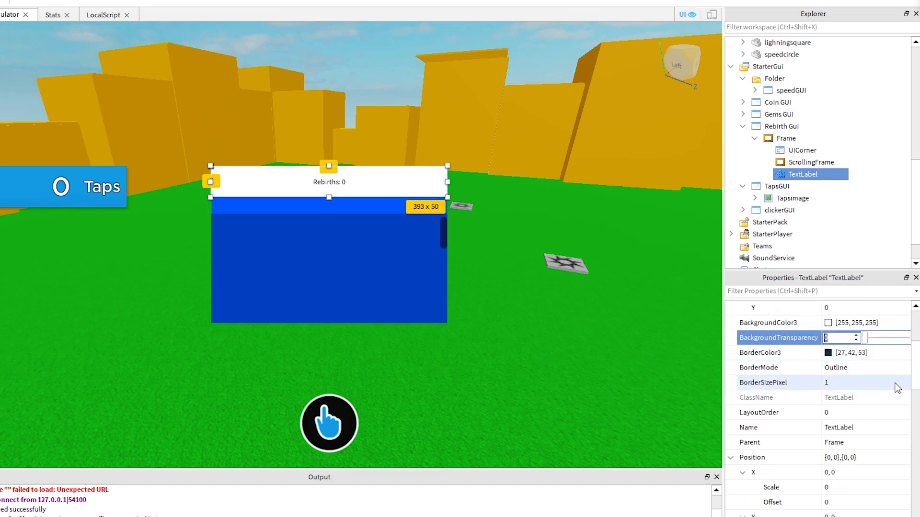
{"action": "key", "text": "Return"}
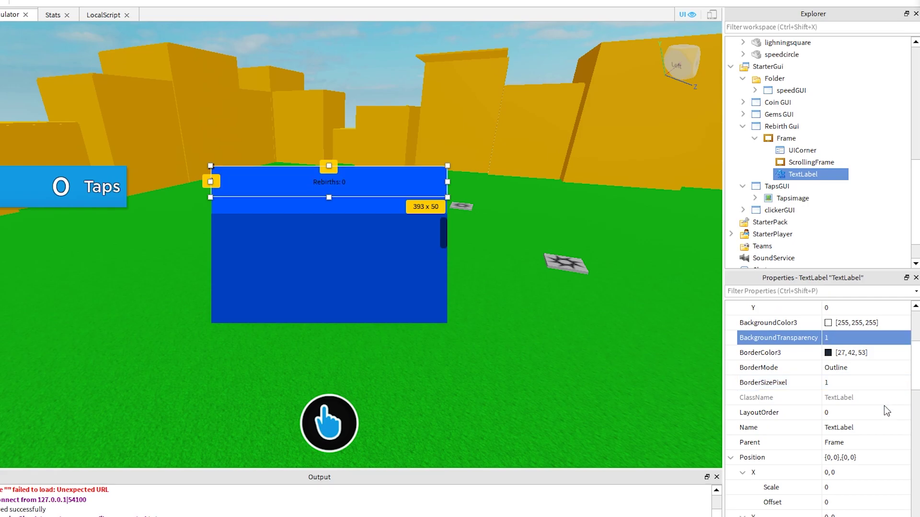
- Set the TextLabel's TextColor3 to white (255, 255, 255) and enable TextScaled
{"action": "scroll", "coordinate": [876, 428], "scroll_direction": "down", "scroll_amount": 8}
{"action": "scroll", "coordinate": [874, 429], "scroll_direction": "down", "scroll_amount": 3}
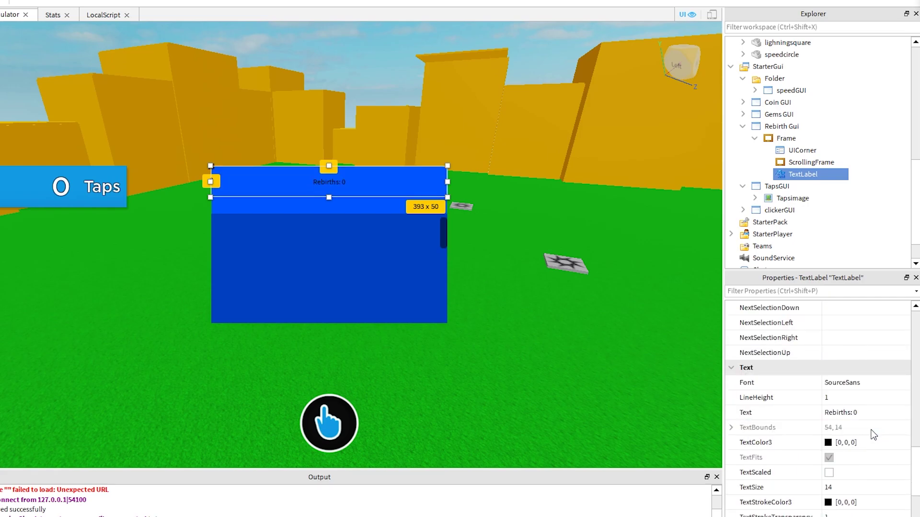
{"action": "left_click", "coordinate": [828, 443]}
{"action": "left_click", "coordinate": [307, 230]}
{"action": "left_click", "coordinate": [322, 231]}
{"action": "left_click", "coordinate": [424, 355]}
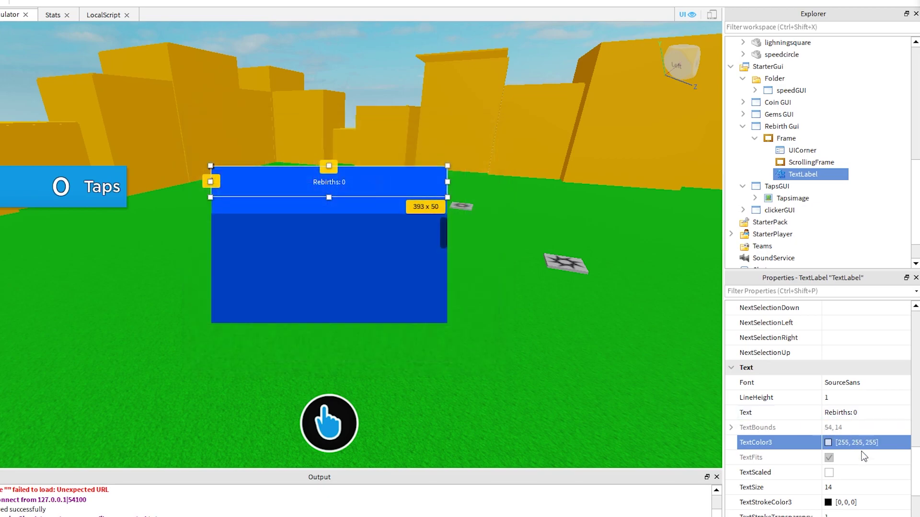
{"action": "left_click", "coordinate": [829, 472]}
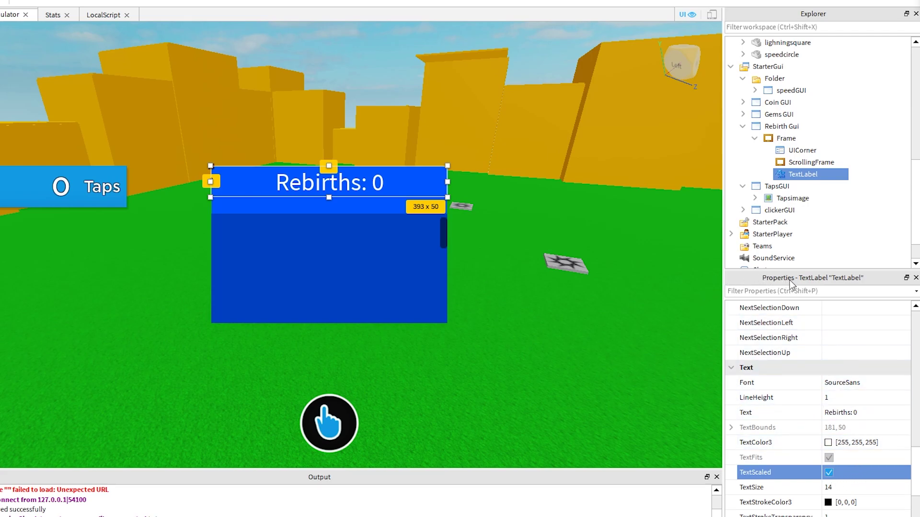
- Preview the GUI in the iPhone 7 device emulator, and return to the normal viewport
{"action": "left_click", "coordinate": [712, 15]}
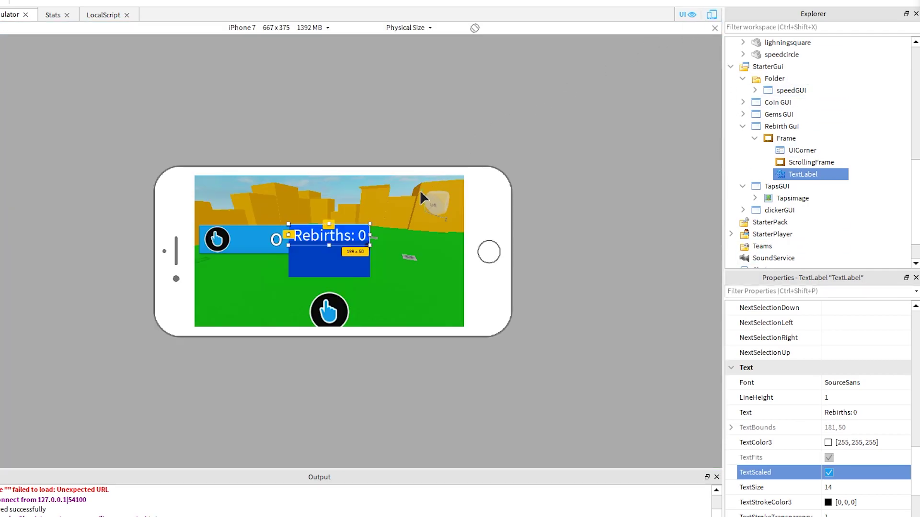
{"action": "left_click", "coordinate": [715, 28]}
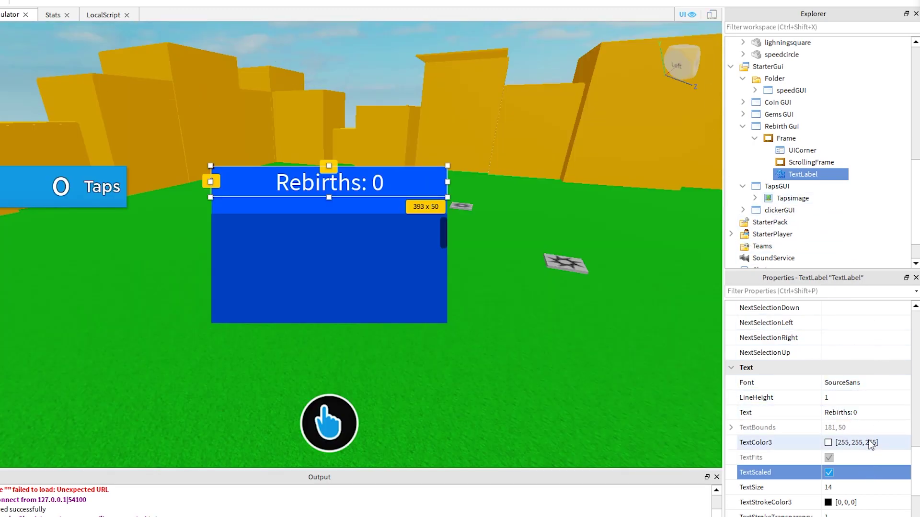
- Make the TextLabel's height relative to the Frame by setting its Size Y to offset 0 and scale 0.1
{"action": "scroll", "coordinate": [867, 441], "scroll_direction": "down", "scroll_amount": 3}
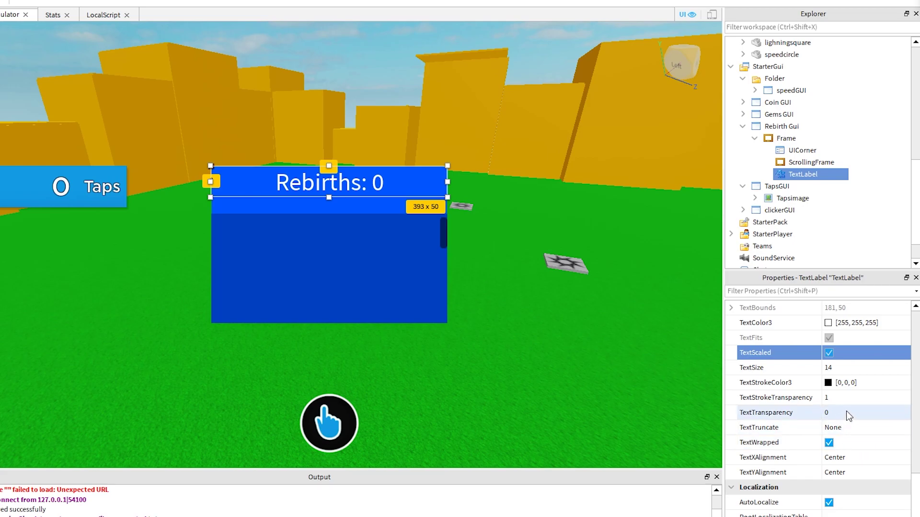
{"action": "scroll", "coordinate": [848, 415], "scroll_direction": "up", "scroll_amount": 8}
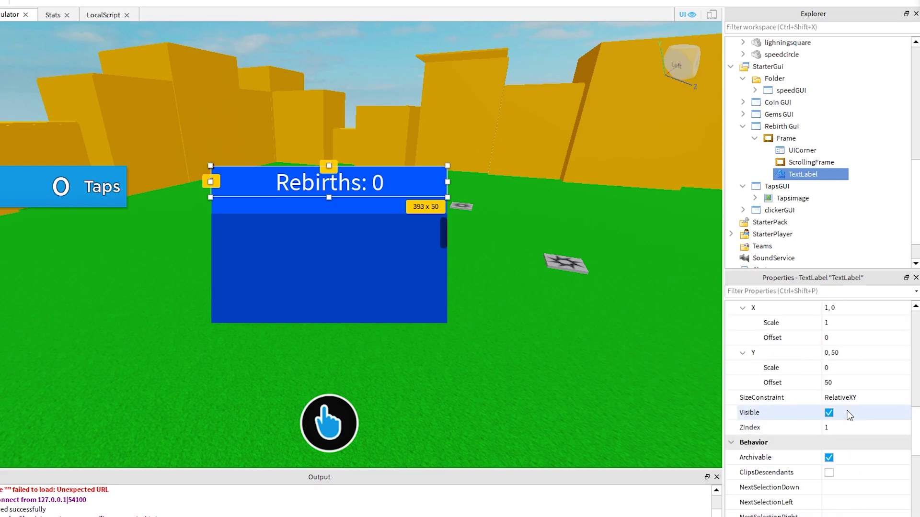
{"action": "scroll", "coordinate": [849, 415], "scroll_direction": "up", "scroll_amount": 1}
{"action": "left_click", "coordinate": [864, 437]}
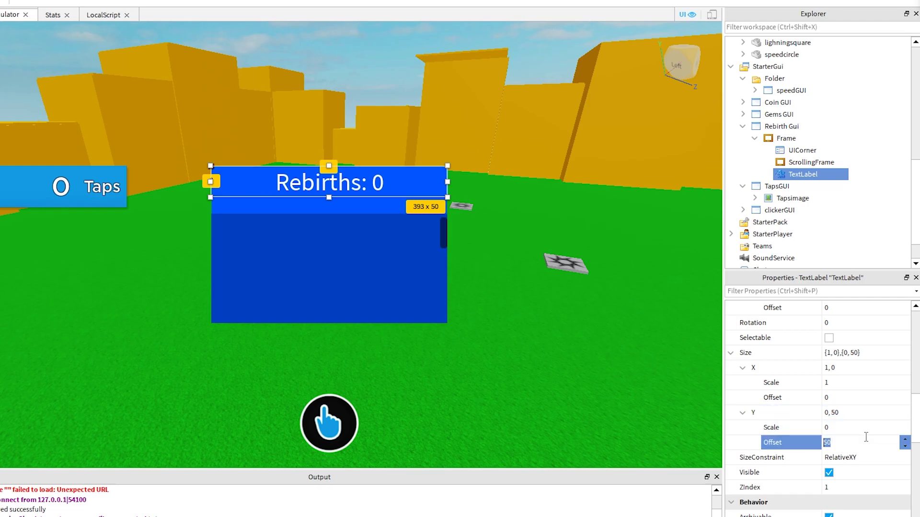
{"action": "type", "text": "0"}
{"action": "key", "text": "Return"}
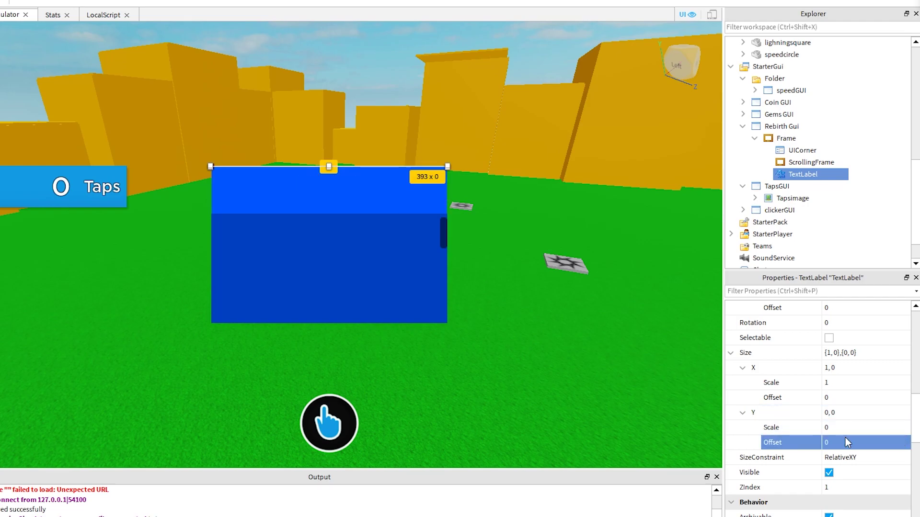
{"action": "left_click", "coordinate": [846, 427]}
{"action": "type", "text": "0.1"}
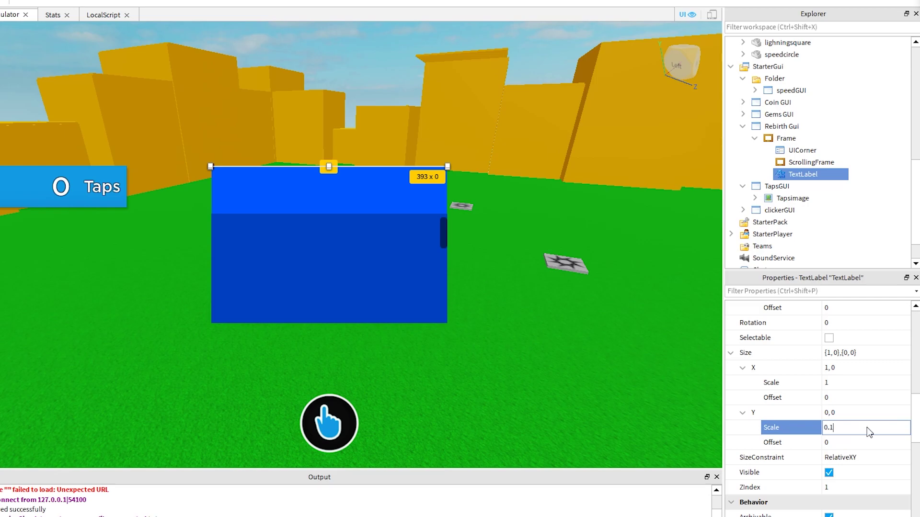
{"action": "key", "text": "Return"}
- Try Size Y scales of 0.2 and 0.15 for the "Rebirths: 0" TextLabel
{"action": "left_click", "coordinate": [868, 429]}
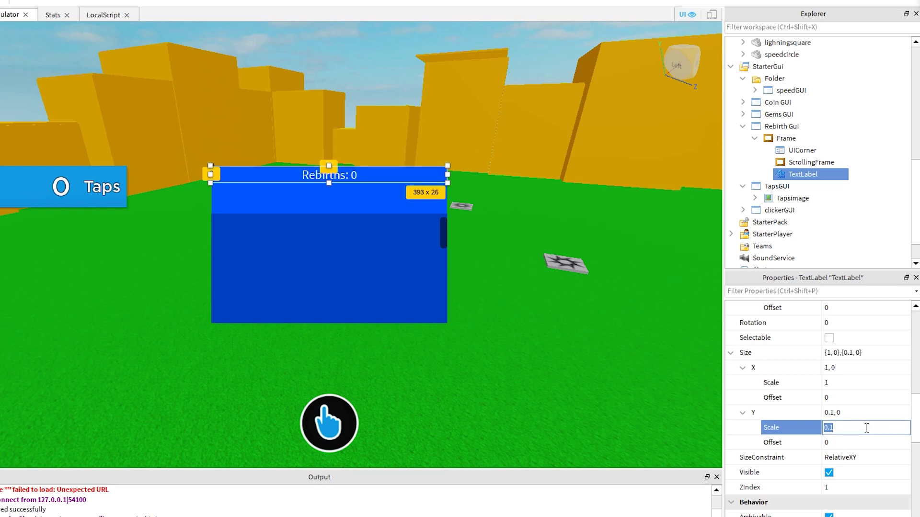
{"action": "type", "text": "0.2"}
{"action": "key", "text": "Return"}
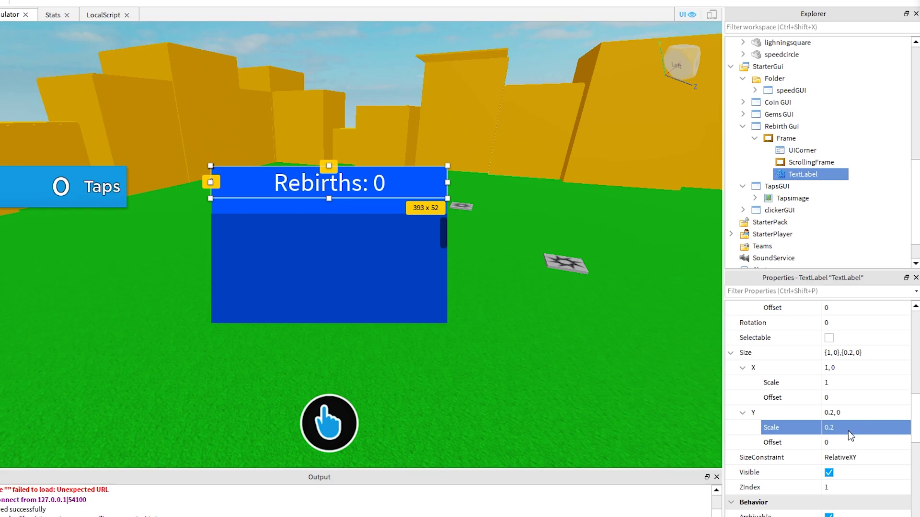
{"action": "left_click", "coordinate": [848, 430]}
{"action": "type", "text": "1"}
{"action": "key", "text": "BackSpace"}
{"action": "key", "text": "BackSpace"}
{"action": "type", "text": "15"}
{"action": "key", "text": "Return"}
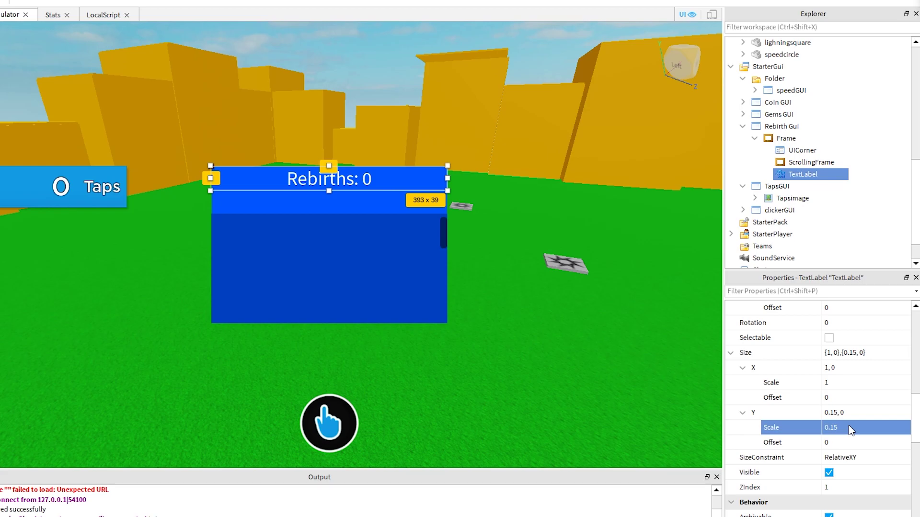
- Set the "Rebirths: 0" TextLabel's Size Y scale to 0.14
{"action": "left_click", "coordinate": [849, 428]}
{"action": "key", "text": "BackSpace"}
{"action": "type", "text": "4"}
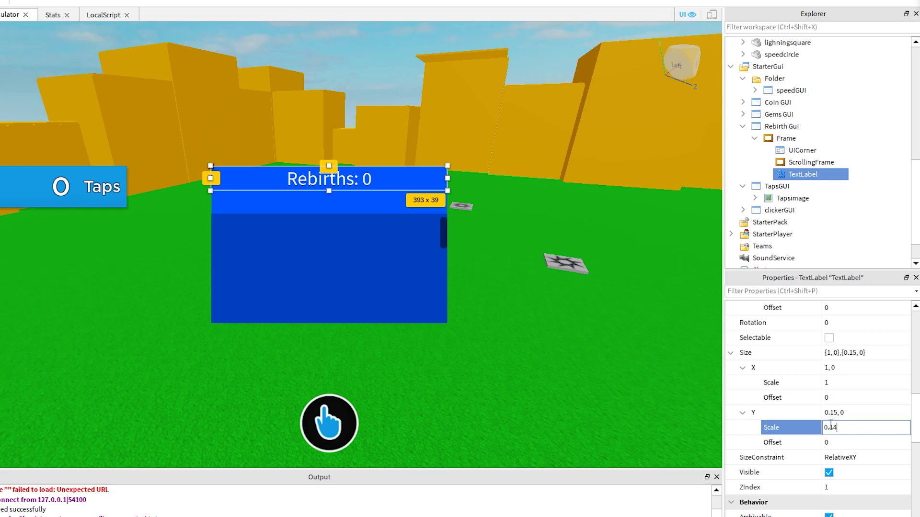
{"action": "key", "text": "Return"}
- Try the Bodoni and Fantasy fonts on the "Rebirths: 0" TextLabel
{"action": "scroll", "coordinate": [857, 417], "scroll_direction": "up", "scroll_amount": 3}
{"action": "scroll", "coordinate": [855, 418], "scroll_direction": "down", "scroll_amount": 5}
{"action": "left_click", "coordinate": [865, 398]}
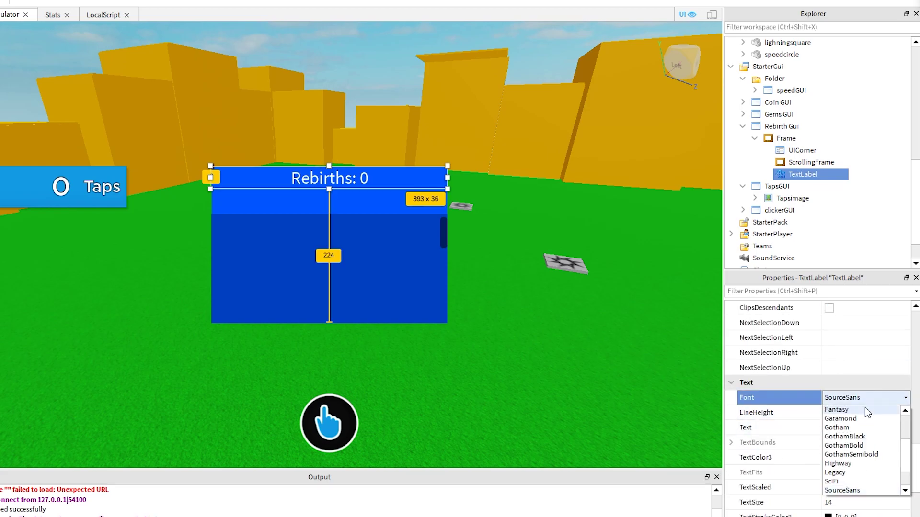
{"action": "left_click", "coordinate": [860, 445]}
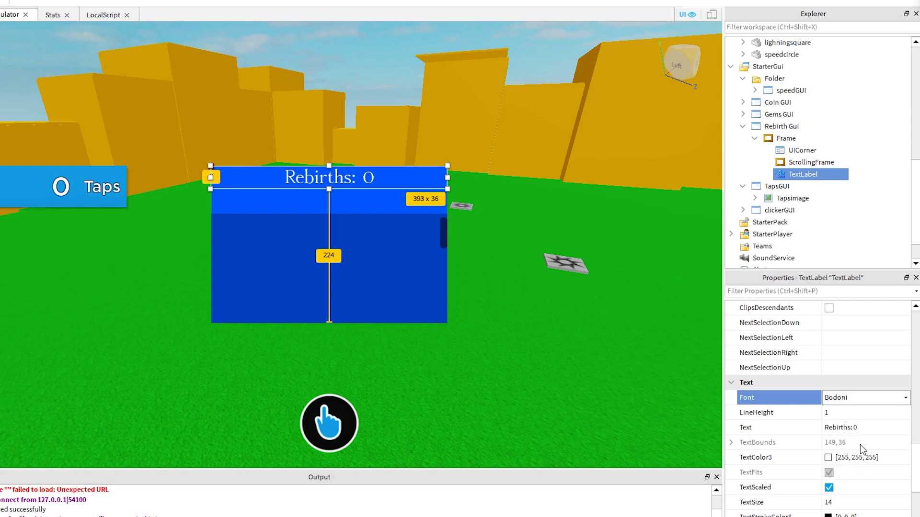
{"action": "left_click", "coordinate": [863, 402]}
{"action": "scroll", "coordinate": [861, 455], "scroll_direction": "down", "scroll_amount": 2}
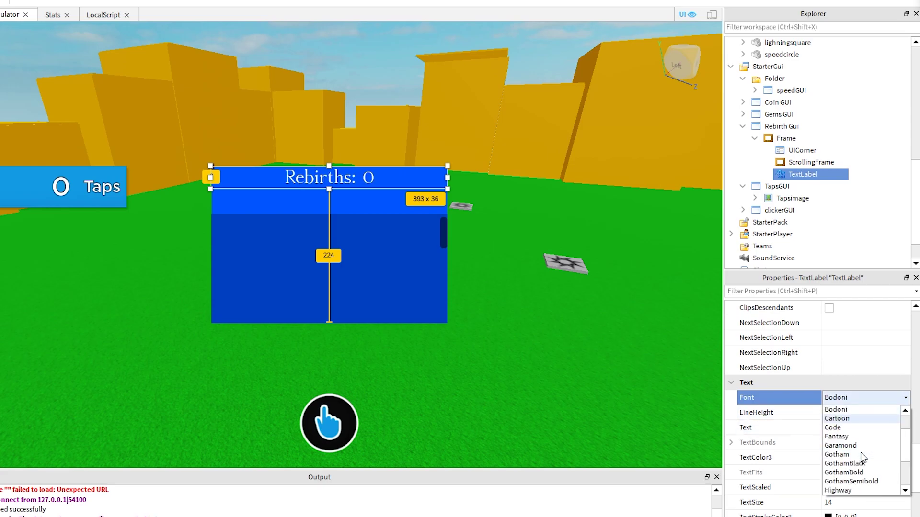
{"action": "left_click", "coordinate": [850, 437]}
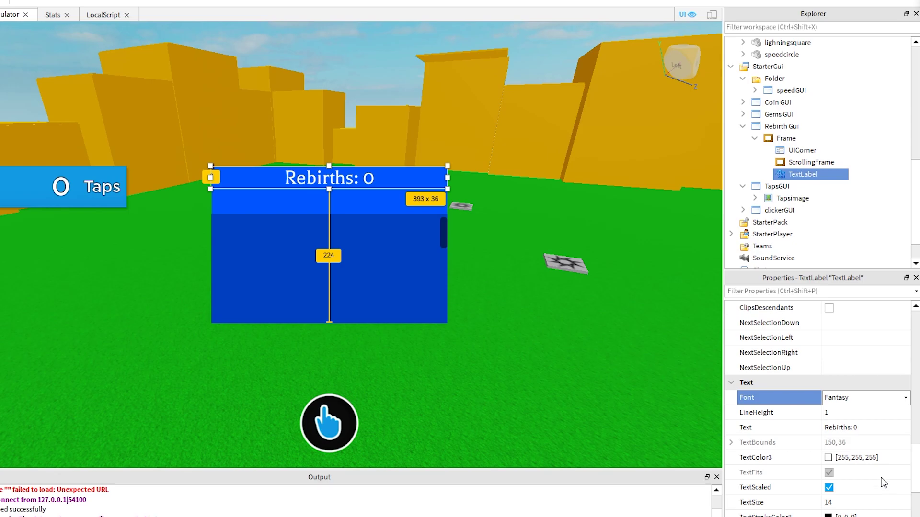
- Change the "Rebirths: 0" TextLabel's font to GothamSemibold
{"action": "scroll", "coordinate": [880, 474], "scroll_direction": "down", "scroll_amount": 2}
{"action": "left_click", "coordinate": [866, 338]}
{"action": "left_click", "coordinate": [868, 418]}
- Duplicate the TextLabel inside the Frame and rename the original label as Rebirths
{"action": "left_click", "coordinate": [794, 173]}
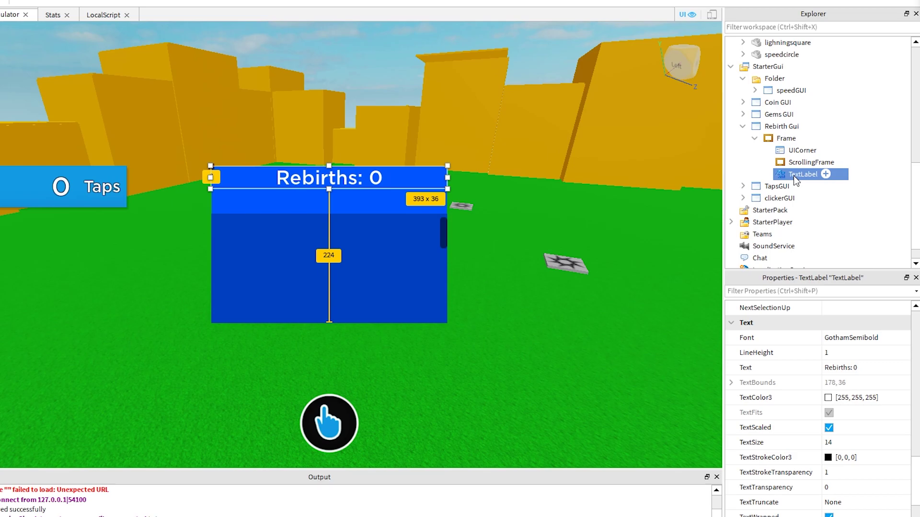
{"action": "right_click", "coordinate": [793, 176]}
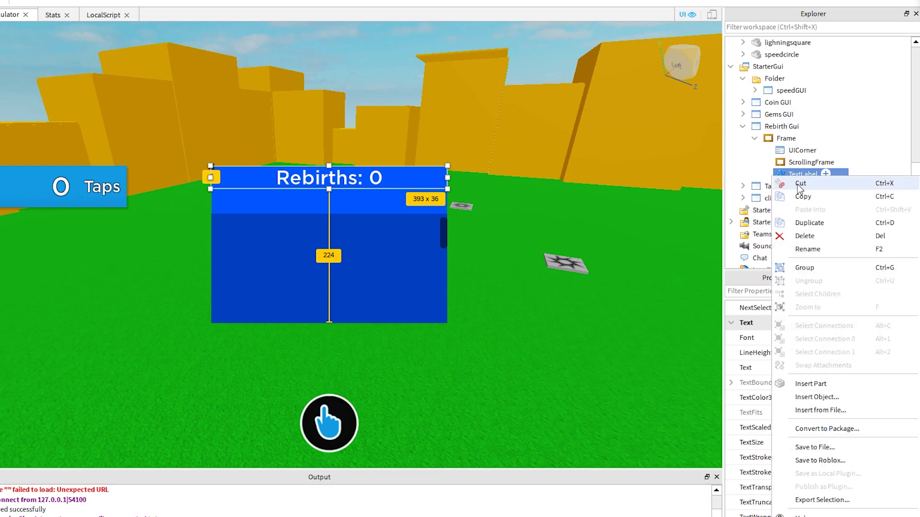
{"action": "left_click", "coordinate": [816, 220]}
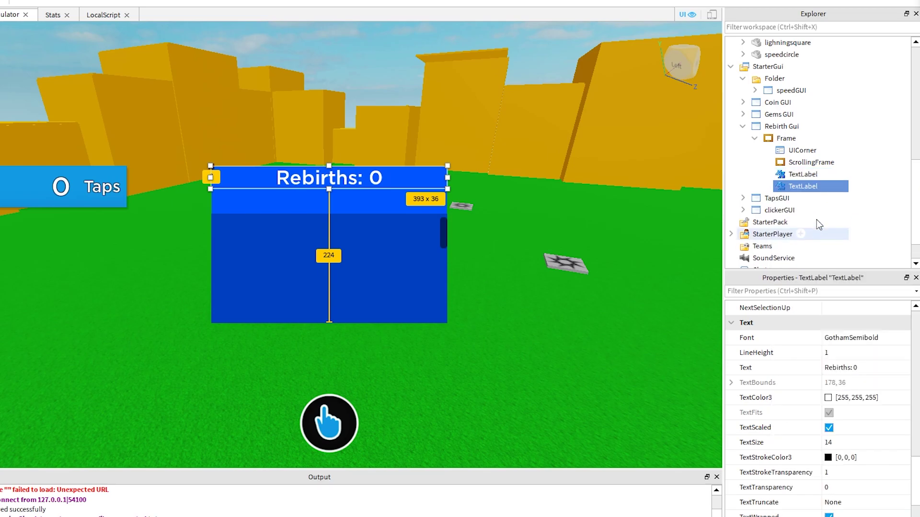
{"action": "left_click", "coordinate": [807, 176]}
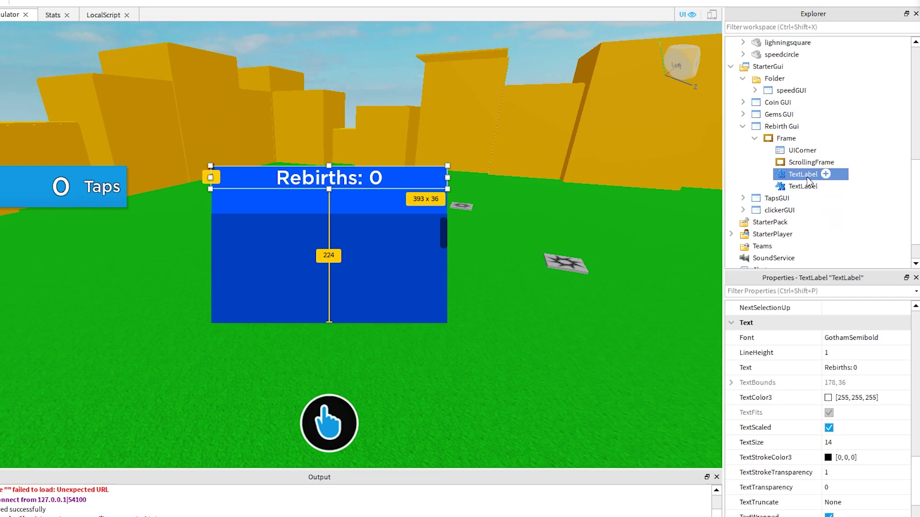
{"action": "left_click", "coordinate": [805, 175]}
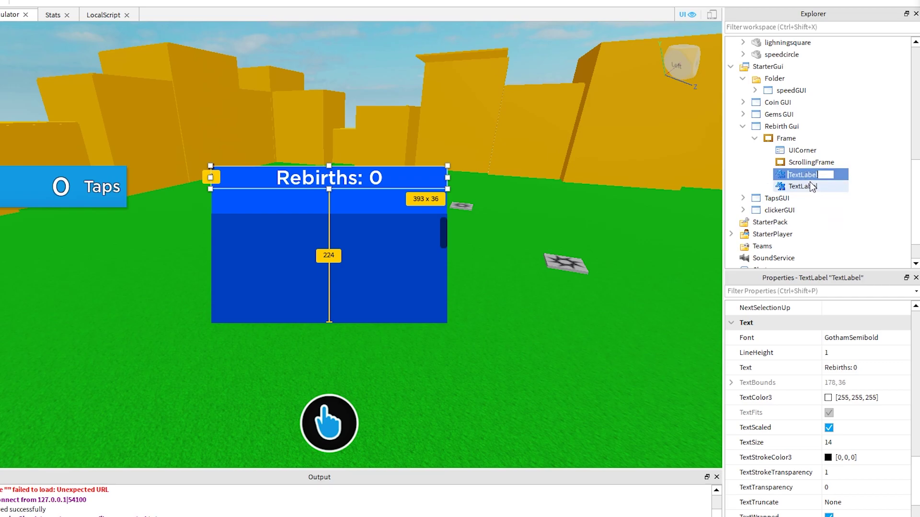
{"action": "type", "text": "Rebrirths"}
{"action": "key", "text": "Return"}
- Move the duplicated TextLabel below the Rebirths label by setting its Position Y scale to 0.14
{"action": "left_click", "coordinate": [810, 186]}
{"action": "left_click", "coordinate": [834, 412]}
{"action": "type", "text": "0.14"}
{"action": "key", "text": "Return"}
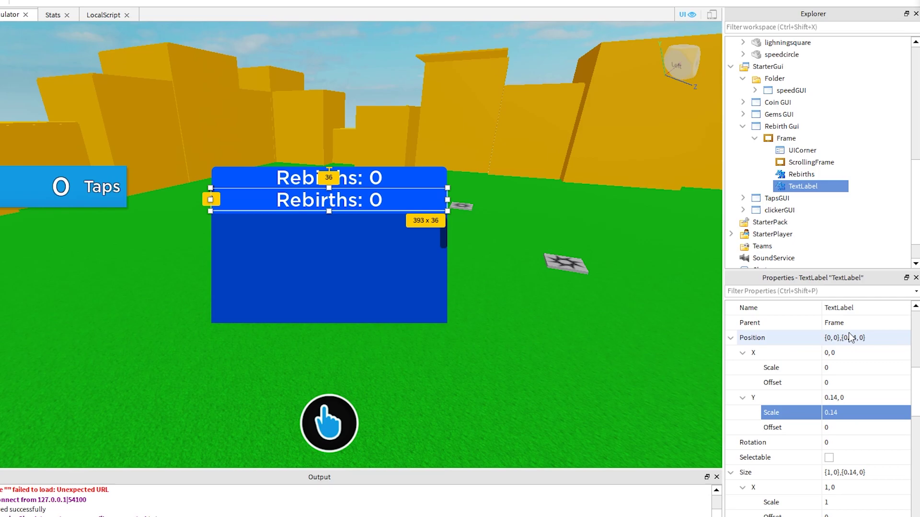
- Reduce the duplicated TextLabel's height by setting its Size Y scale to 0.08
{"action": "scroll", "coordinate": [865, 384], "scroll_direction": "down", "scroll_amount": 3}
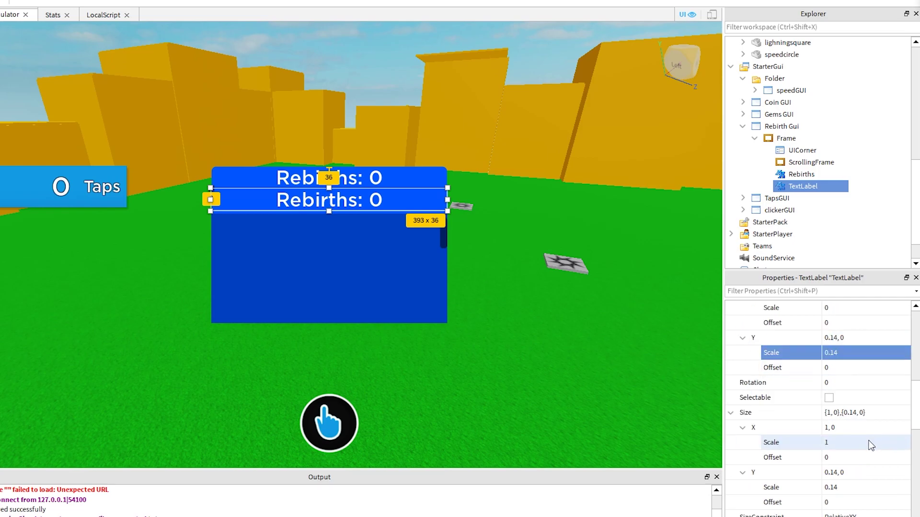
{"action": "scroll", "coordinate": [869, 441], "scroll_direction": "down", "scroll_amount": 3}
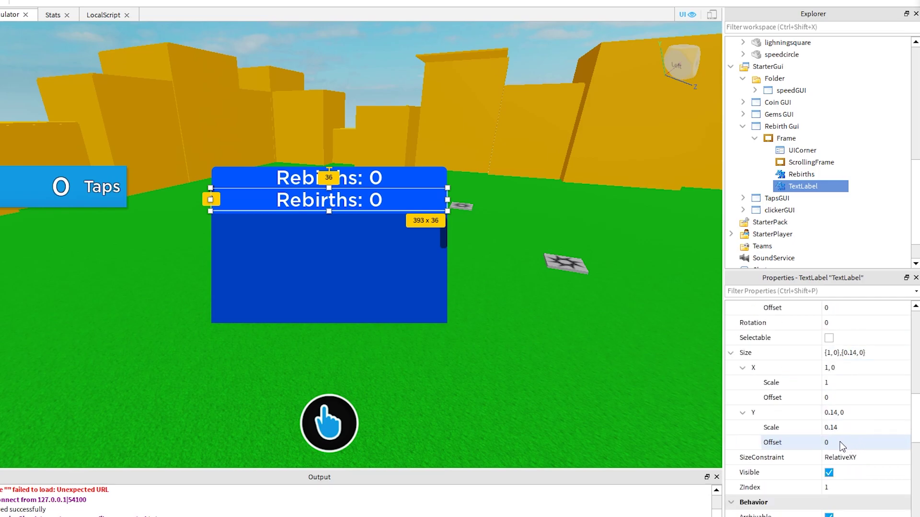
{"action": "double_click", "coordinate": [839, 428]}
{"action": "type", "text": "05"}
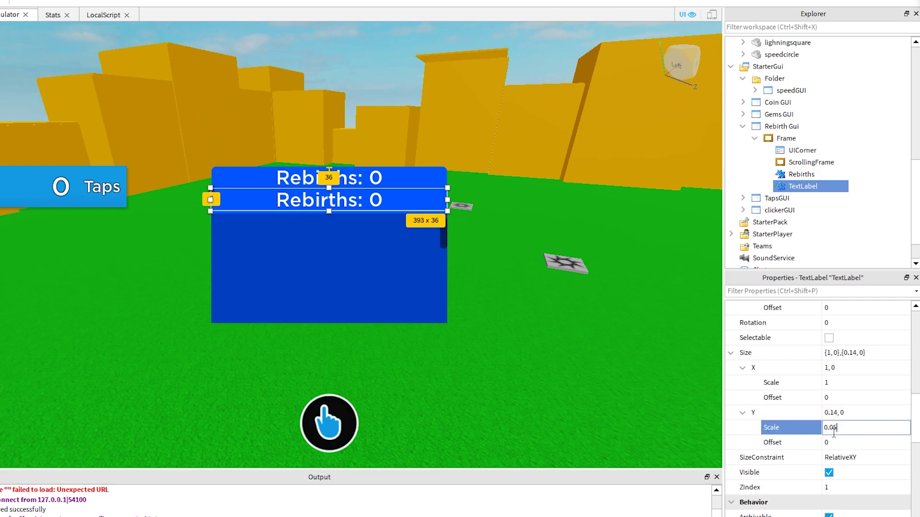
{"action": "key", "text": "Return"}
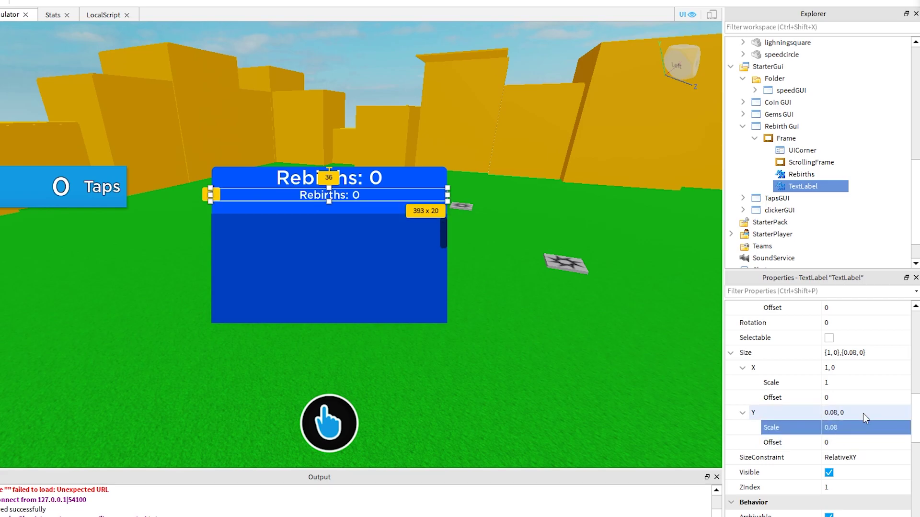
- Lower the duplicated TextLabel within the Frame by setting its Position Y scale to 0.18
{"action": "scroll", "coordinate": [866, 411], "scroll_direction": "up", "scroll_amount": 8}
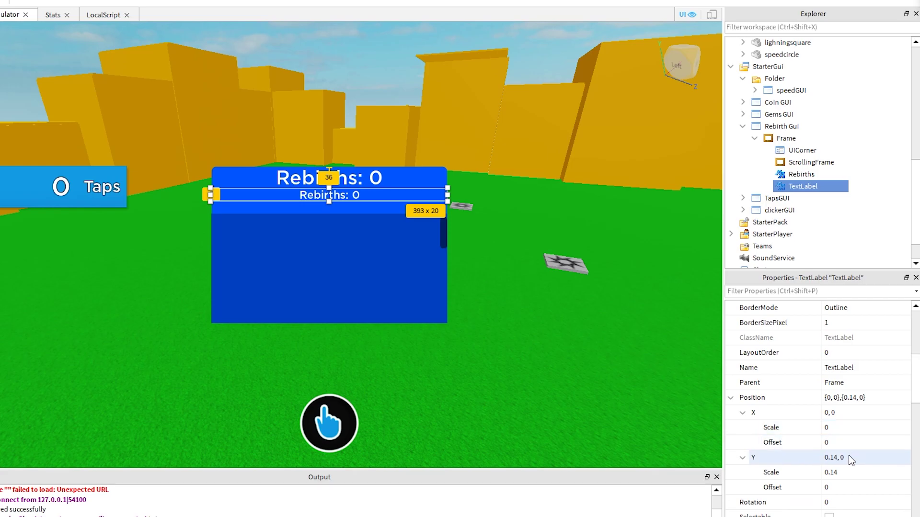
{"action": "double_click", "coordinate": [832, 473]}
{"action": "type", "text": "18"}
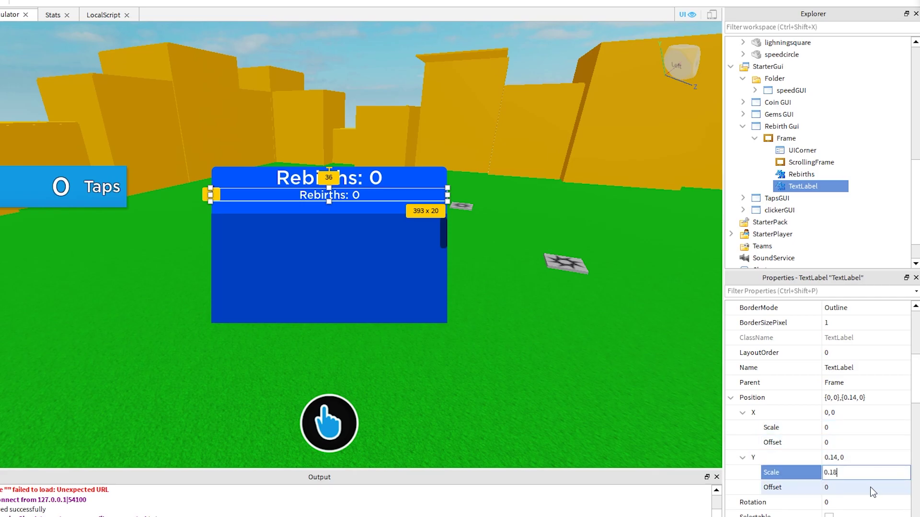
{"action": "key", "text": "Return"}
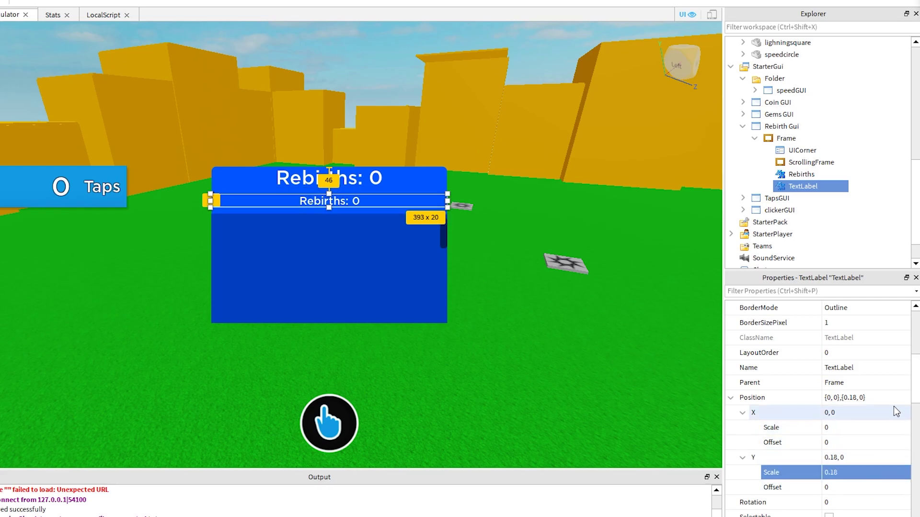
- Set the duplicated TextLabel's text to "Rebirth to increase the bonus of your clicks!"
{"action": "scroll", "coordinate": [847, 416], "scroll_direction": "down", "scroll_amount": 10}
{"action": "scroll", "coordinate": [847, 415], "scroll_direction": "down", "scroll_amount": 2}
{"action": "scroll", "coordinate": [847, 415], "scroll_direction": "up", "scroll_amount": 2}
{"action": "left_click", "coordinate": [844, 354]}
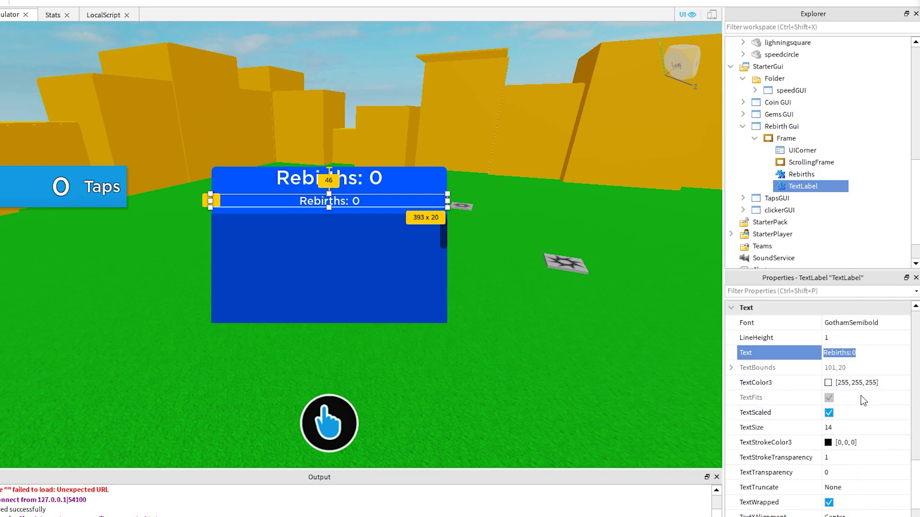
{"action": "type", "text": "Rebirth to increase the bonus of your clicks"}
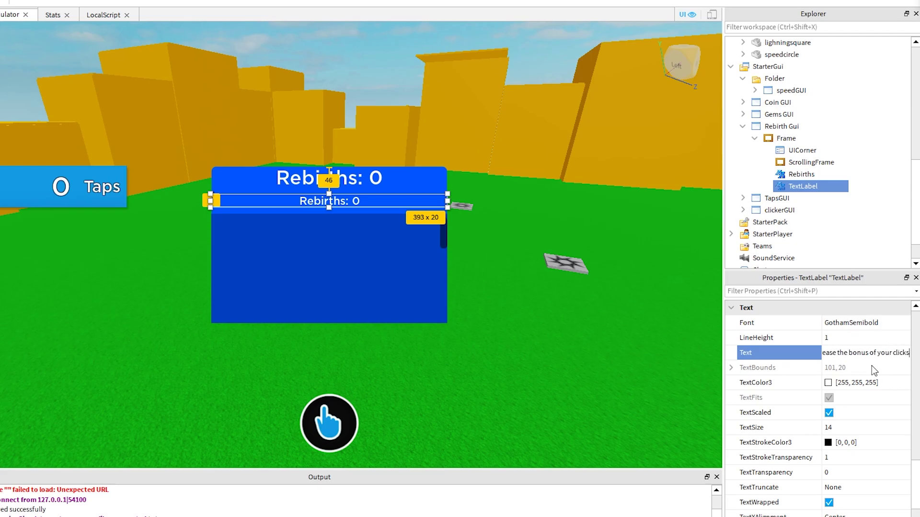
{"action": "type", "text": "!"}
{"action": "key", "text": "Return"}
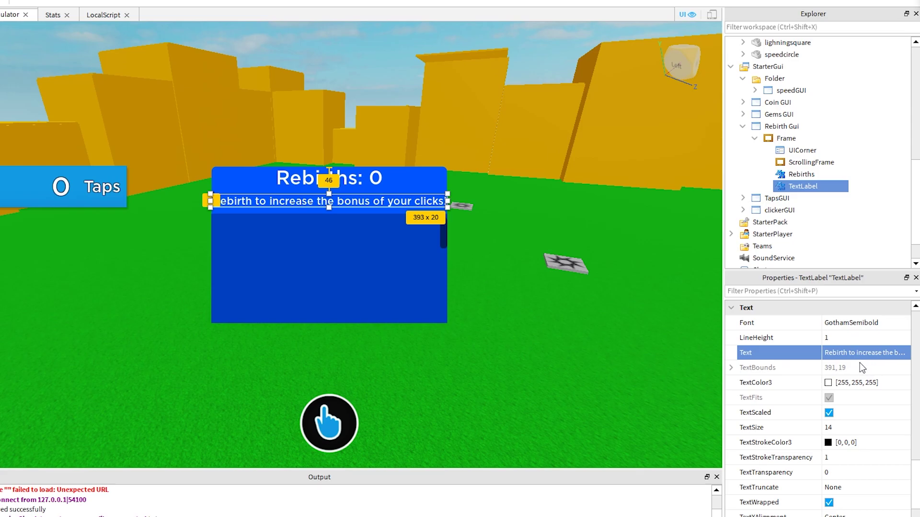
- Try shifting the description TextLabel sideways with a Position X scale of 0.2
{"action": "scroll", "coordinate": [849, 472], "scroll_direction": "up", "scroll_amount": 5}
{"action": "scroll", "coordinate": [851, 474], "scroll_direction": "up", "scroll_amount": 3}
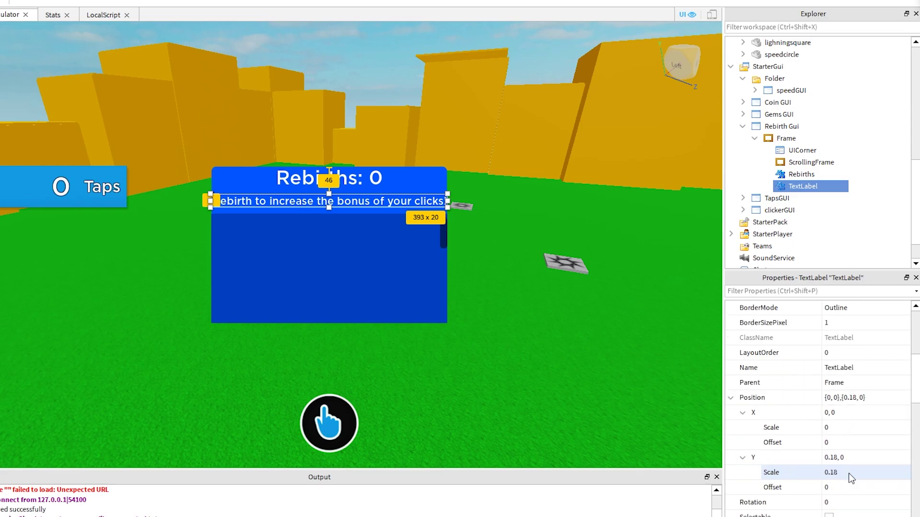
{"action": "left_click", "coordinate": [850, 427]}
{"action": "type", "text": "0.2"}
{"action": "key", "text": "Return"}
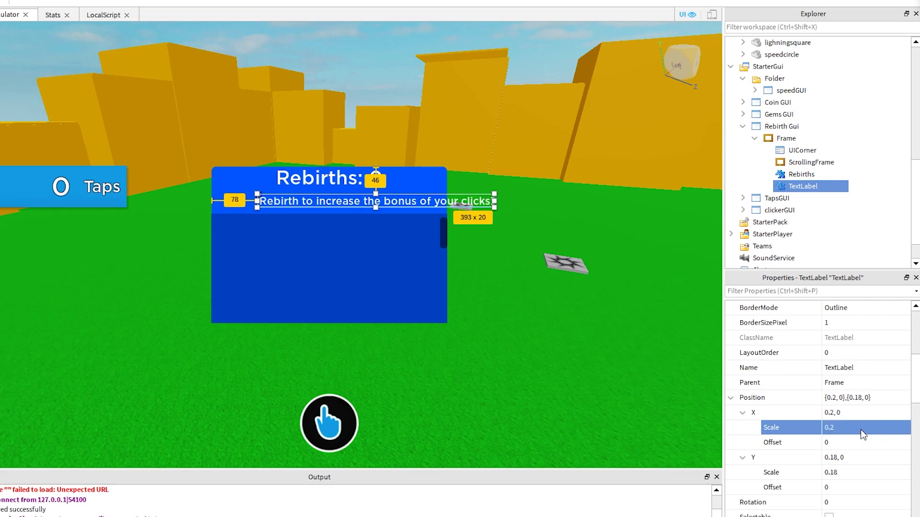
- Set the description TextLabel's Position X scale to 0.05
{"action": "left_click", "coordinate": [865, 427]}
{"action": "key", "text": "Return"}
{"action": "left_click", "coordinate": [866, 426]}
{"action": "left_click", "coordinate": [843, 438]}
{"action": "left_click", "coordinate": [852, 432]}
{"action": "left_click", "coordinate": [834, 431]}
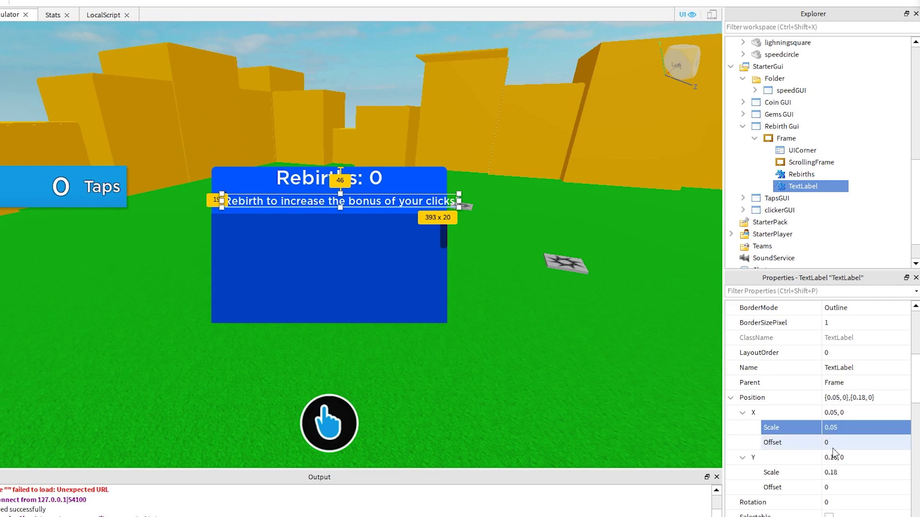
- Try a Size X scale of 0.95 for the description TextLabel
{"action": "scroll", "coordinate": [834, 474], "scroll_direction": "down", "scroll_amount": 5}
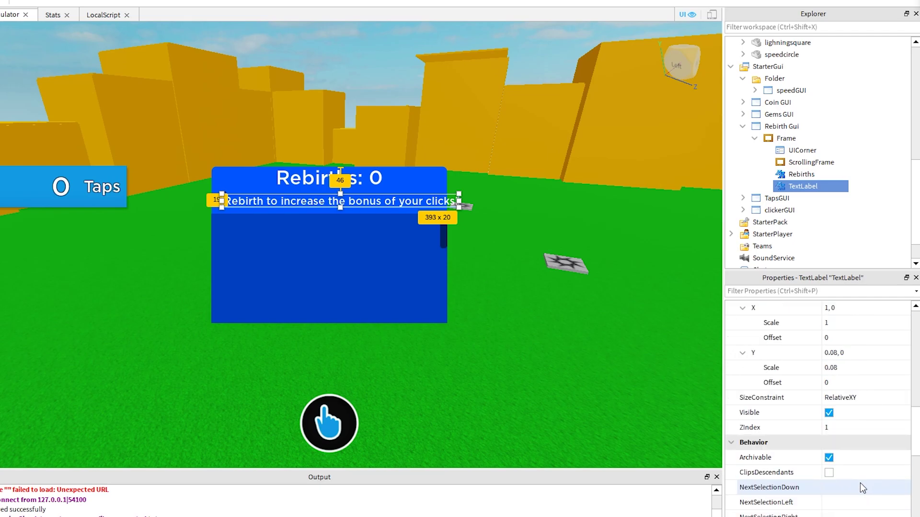
{"action": "scroll", "coordinate": [861, 483], "scroll_direction": "up", "scroll_amount": 2}
{"action": "left_click", "coordinate": [867, 383]}
{"action": "type", "text": "0."}
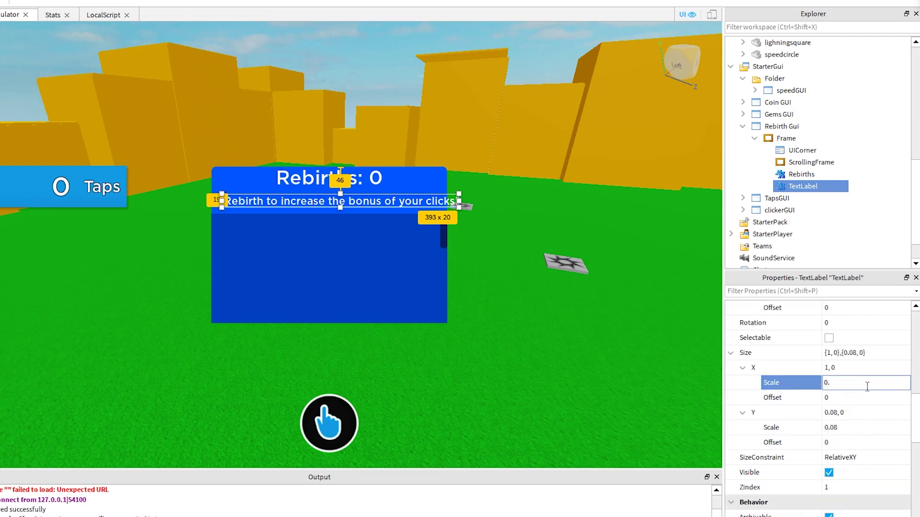
{"action": "type", "text": "95"}
{"action": "key", "text": "Return"}
- Set the description TextLabel's Size X scale to 0.9 and deselect it
{"action": "left_click", "coordinate": [848, 382]}
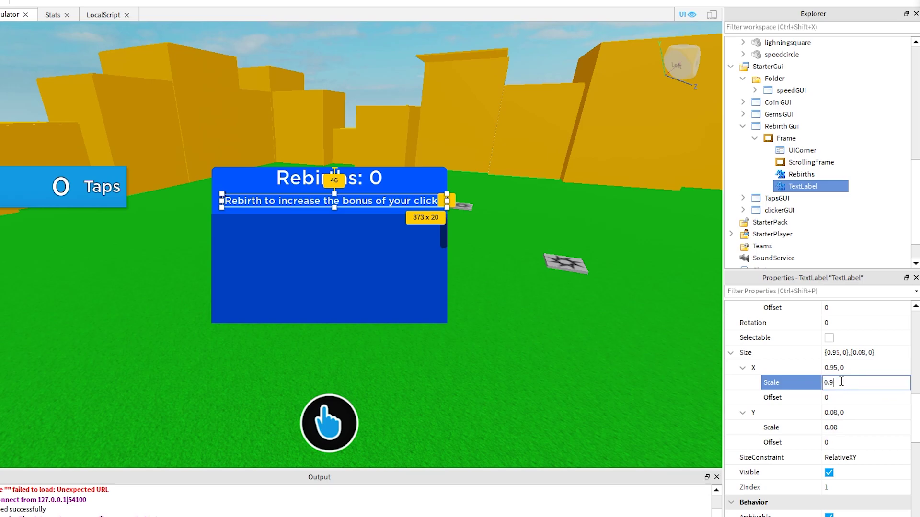
{"action": "key", "text": "Return"}
{"action": "left_click", "coordinate": [667, 372]}
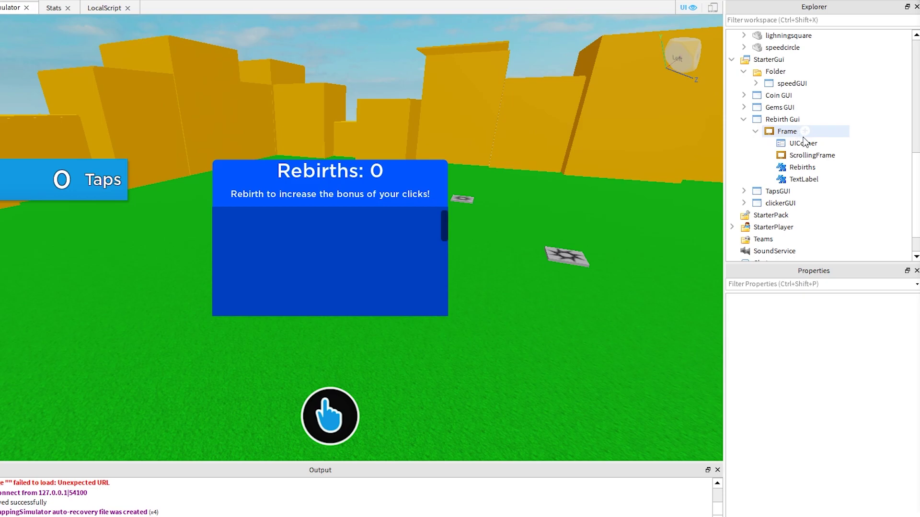
- Insert a TextButton into the ScrollingFrame and rename it as RebirthButton
{"action": "left_click", "coordinate": [844, 156]}
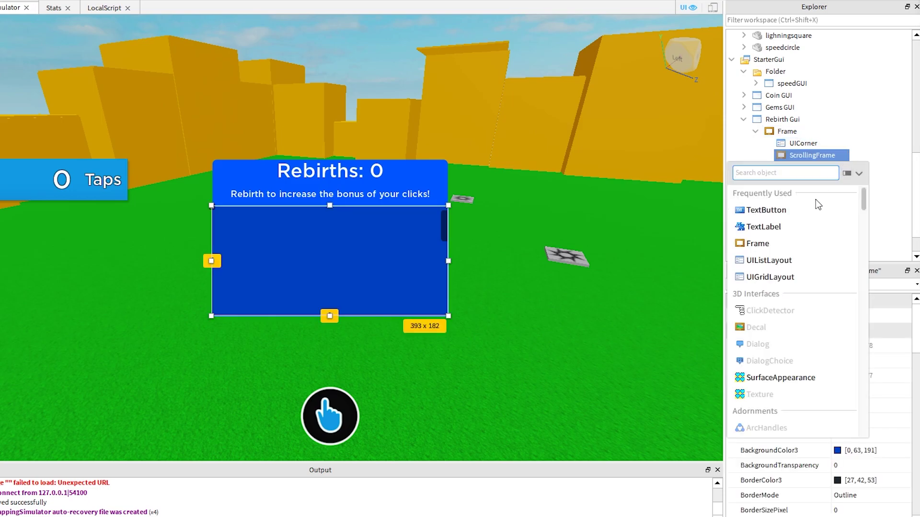
{"action": "left_click", "coordinate": [767, 210]}
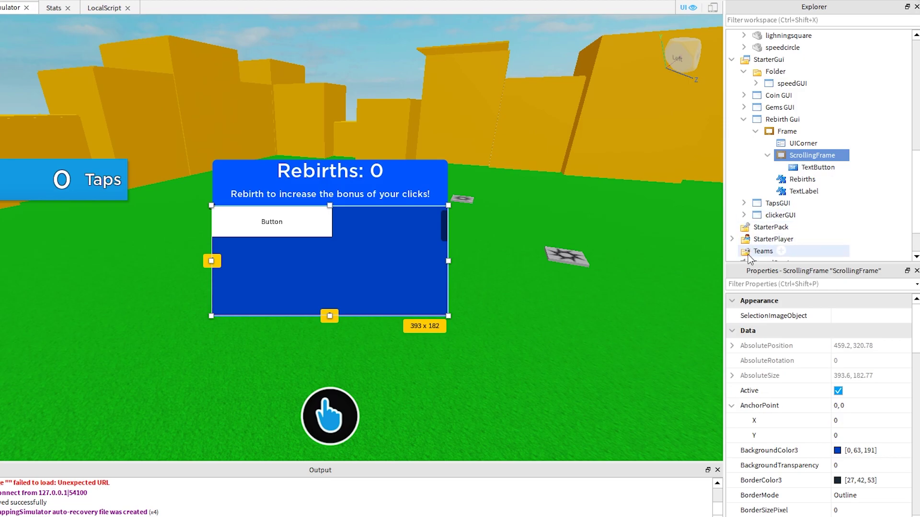
{"action": "double_click", "coordinate": [810, 171]}
{"action": "key", "text": "BackSpace"}
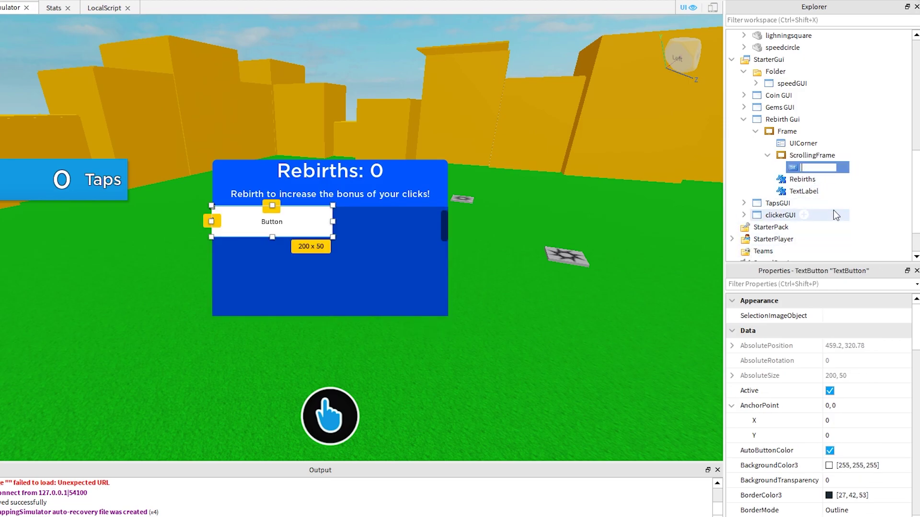
{"action": "type", "text": "RebirthButton"}
{"action": "key", "text": "Return"}
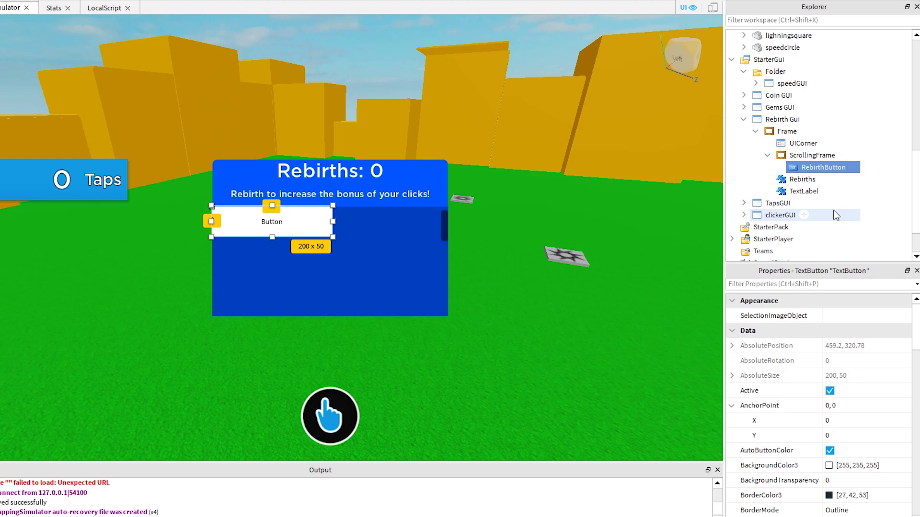
- Set the RebirthButton's Size X offset to 0 and its X scale to 1
{"action": "scroll", "coordinate": [841, 422], "scroll_direction": "down", "scroll_amount": 8}
{"action": "left_click", "coordinate": [842, 448]}
{"action": "type", "text": "0"}
{"action": "key", "text": "Return"}
{"action": "left_click", "coordinate": [785, 436]}
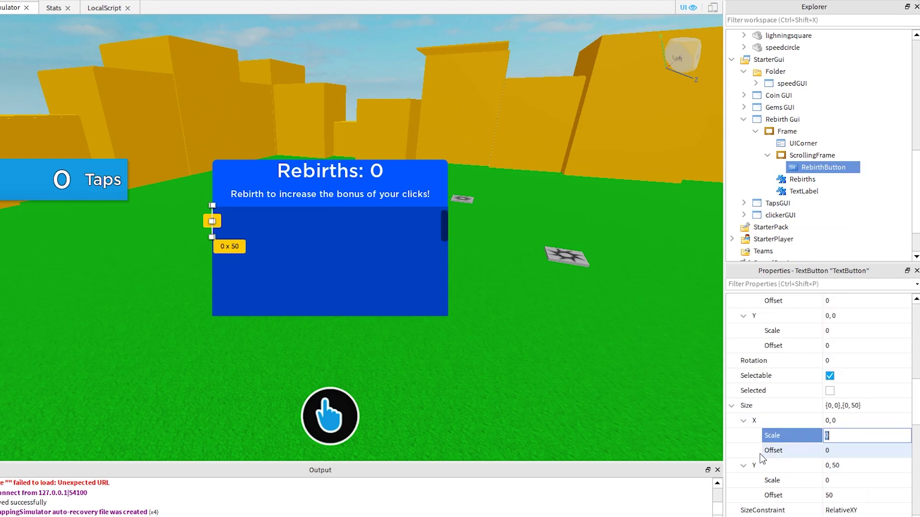
{"action": "type", "text": "1"}
{"action": "key", "text": "Return"}
- Set the RebirthButton's Size Y offset to 0 and its Y scale to 0.05
{"action": "scroll", "coordinate": [869, 481], "scroll_direction": "down", "scroll_amount": 3}
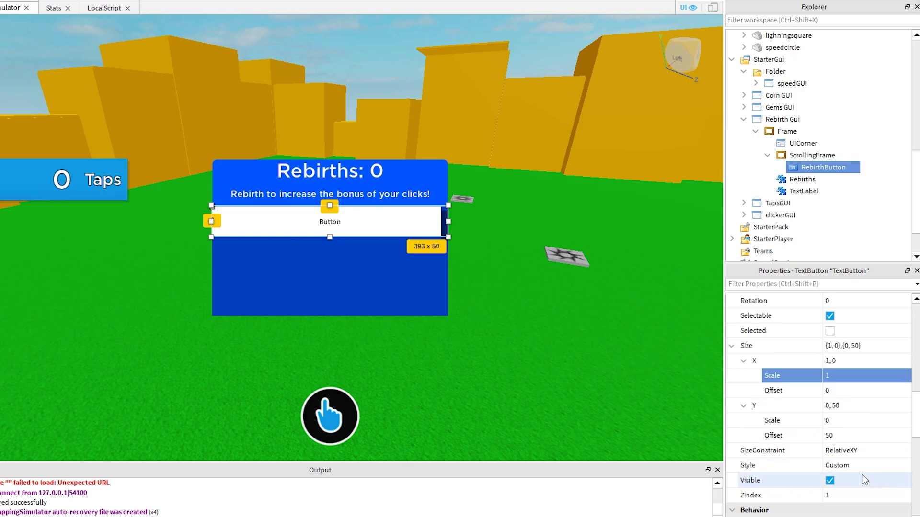
{"action": "left_click", "coordinate": [843, 435]}
{"action": "type", "text": "0"}
{"action": "key", "text": "Return"}
{"action": "left_click", "coordinate": [821, 422]}
{"action": "type", "text": "0.2"}
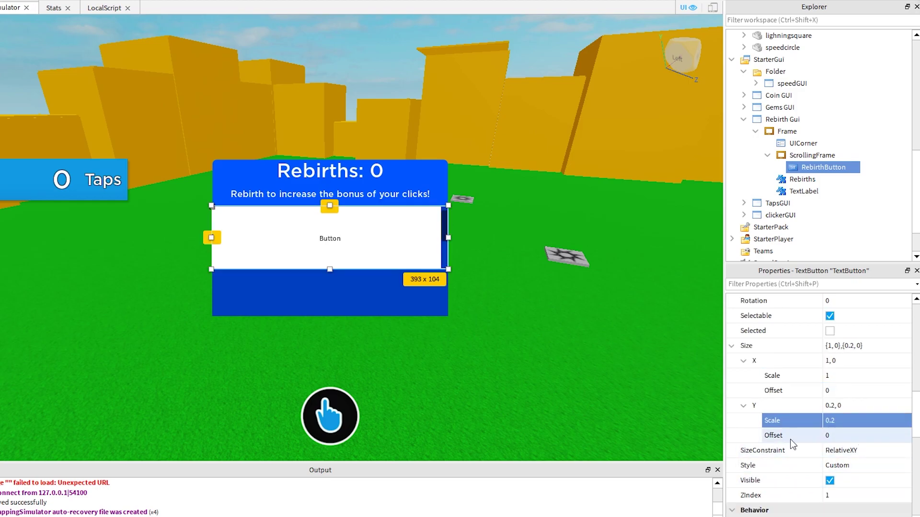
{"action": "key", "text": "Return"}
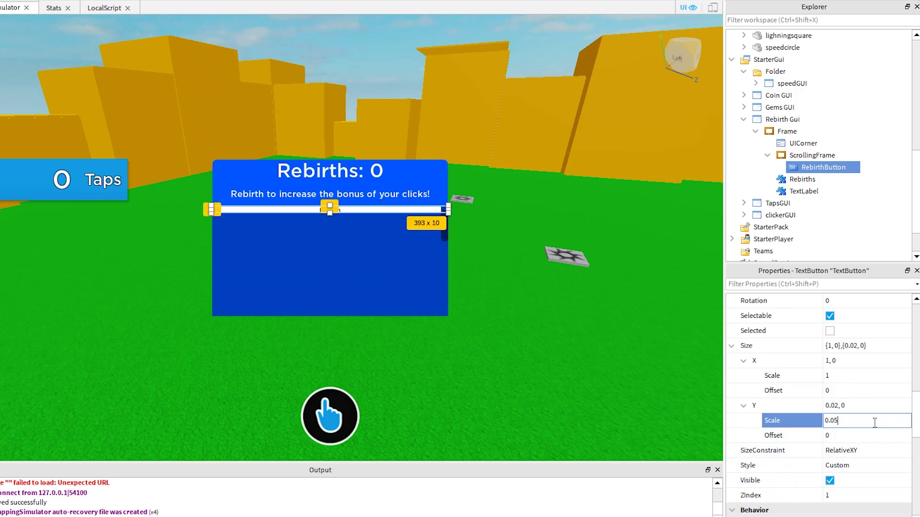
{"action": "type", "text": "0.05"}
{"action": "key", "text": "Return"}
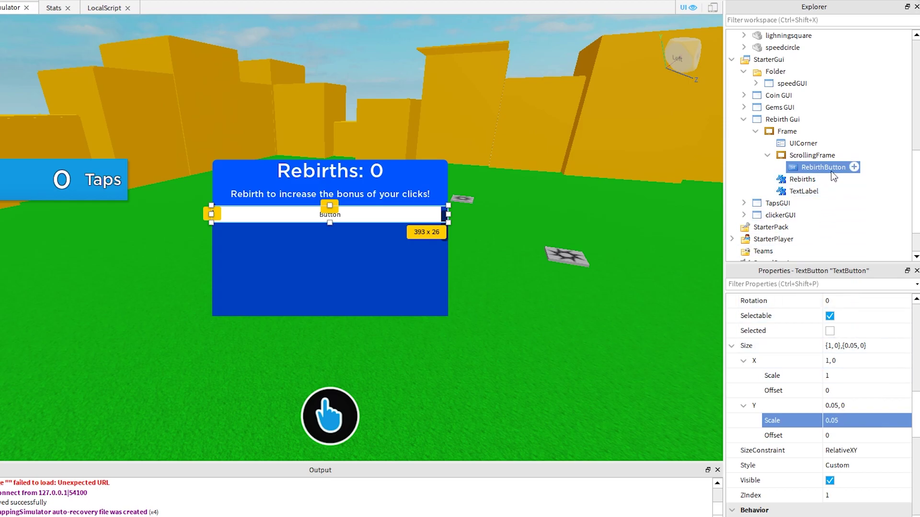
- Try Position X scales of 0.01 and 0.05 for the RebirthButton
{"action": "scroll", "coordinate": [866, 412], "scroll_direction": "up", "scroll_amount": 5}
{"action": "left_click", "coordinate": [846, 405]}
{"action": "type", "text": "0.1"}
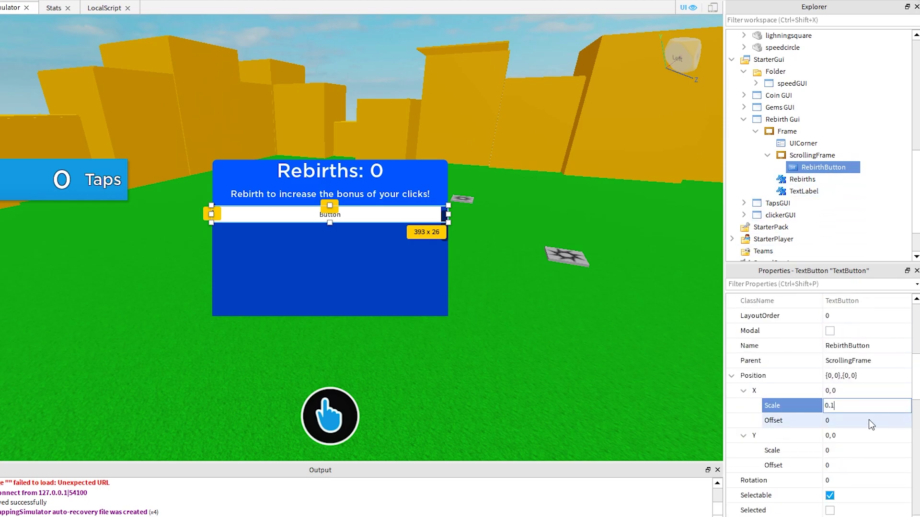
{"action": "key", "text": "Return"}
{"action": "left_click", "coordinate": [626, 364]}
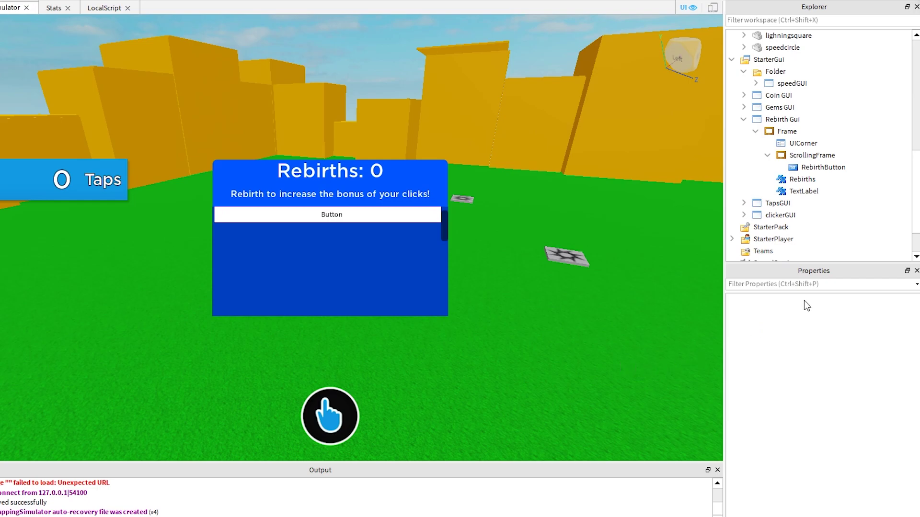
{"action": "left_click", "coordinate": [823, 167]}
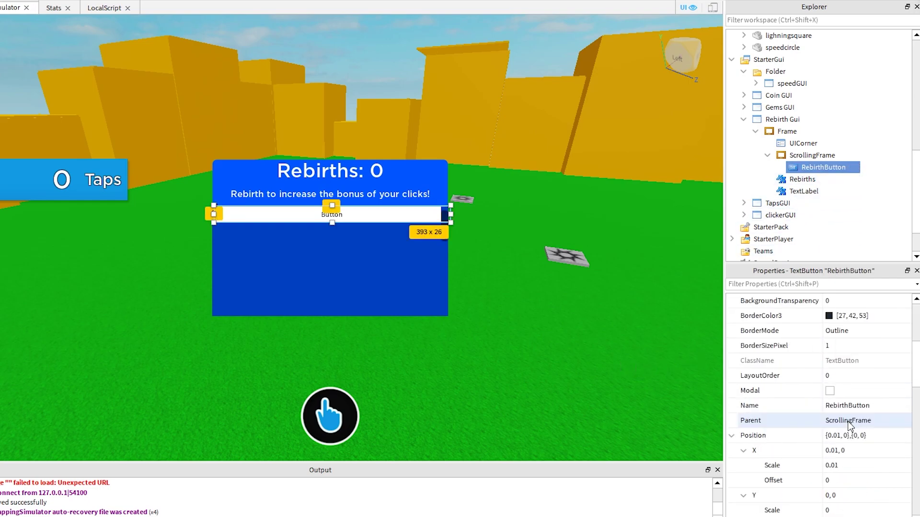
{"action": "scroll", "coordinate": [848, 424], "scroll_direction": "down", "scroll_amount": 2}
{"action": "left_click", "coordinate": [856, 406]}
{"action": "key", "text": "BackSpace"}
{"action": "type", "text": "5"}
{"action": "key", "text": "Return"}
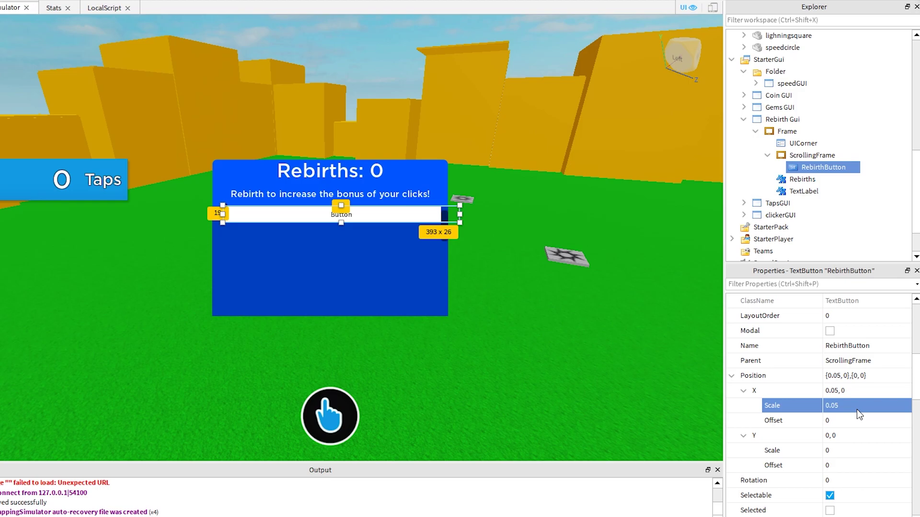
- Set the RebirthButton's Position X scale to 0.02
{"action": "left_click", "coordinate": [861, 406]}
{"action": "type", "text": "0.02"}
{"action": "key", "text": "Return"}
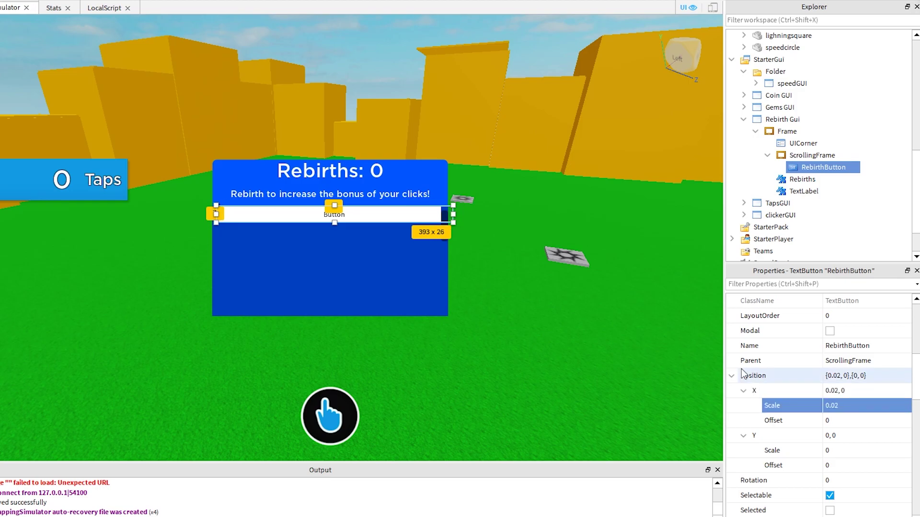
- Try Size X scales of 0.98, 0.96 and 0.92 for the RebirthButton
{"action": "scroll", "coordinate": [861, 432], "scroll_direction": "down", "scroll_amount": 4}
{"action": "left_click", "coordinate": [862, 435]}
{"action": "type", "text": "0.98"}
{"action": "key", "text": "Return"}
{"action": "left_click", "coordinate": [880, 440]}
{"action": "type", "text": "0.96"}
{"action": "key", "text": "Return"}
{"action": "left_click", "coordinate": [856, 435]}
{"action": "key", "text": "BackSpace"}
{"action": "type", "text": "2"}
{"action": "key", "text": "Return"}
- Set the RebirthButton's Size X scale to 0.94 and deselect it
{"action": "left_click", "coordinate": [854, 436]}
{"action": "type", "text": "0.94"}
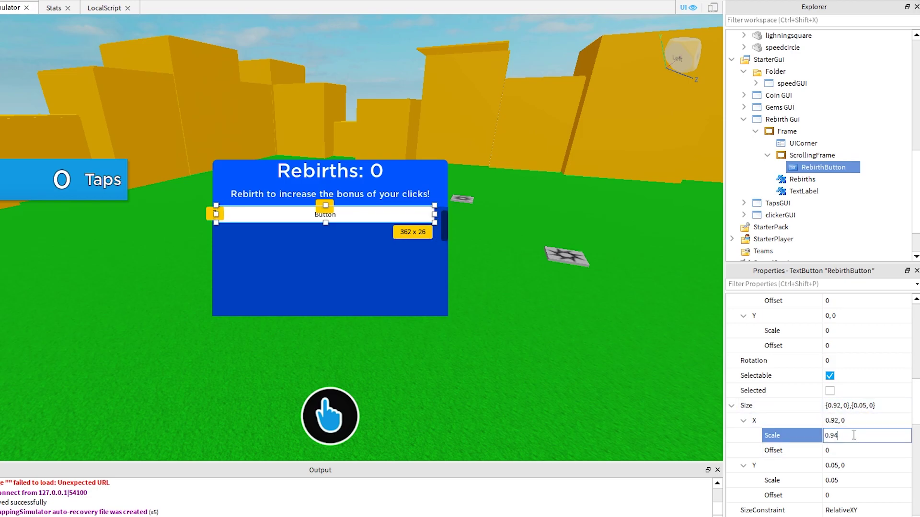
{"action": "left_click", "coordinate": [630, 313]}
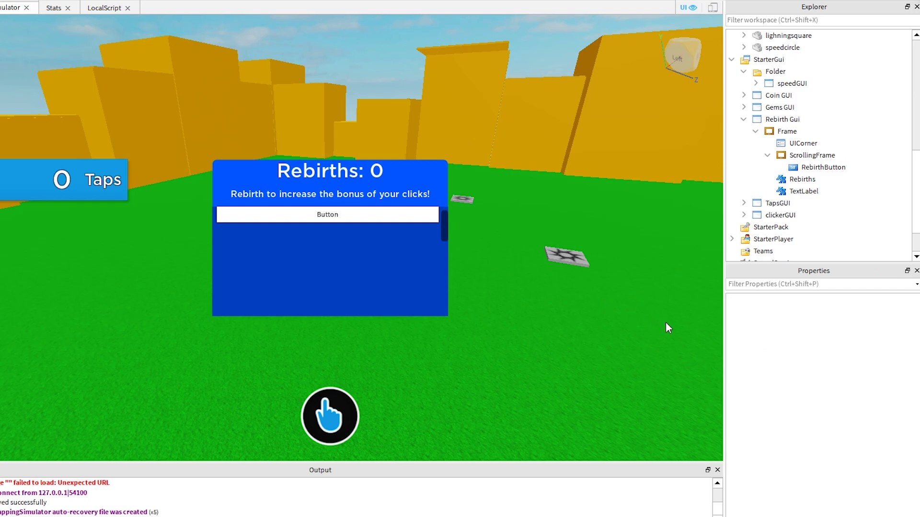
- Preview the rebirth GUI in the iPhone 7 device emulator and return to the normal view
{"action": "left_click", "coordinate": [809, 169]}
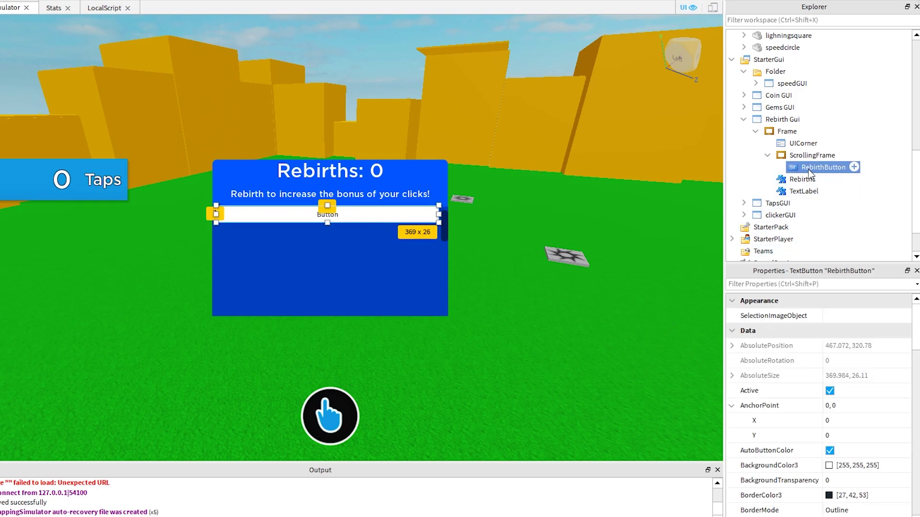
{"action": "left_click", "coordinate": [713, 8]}
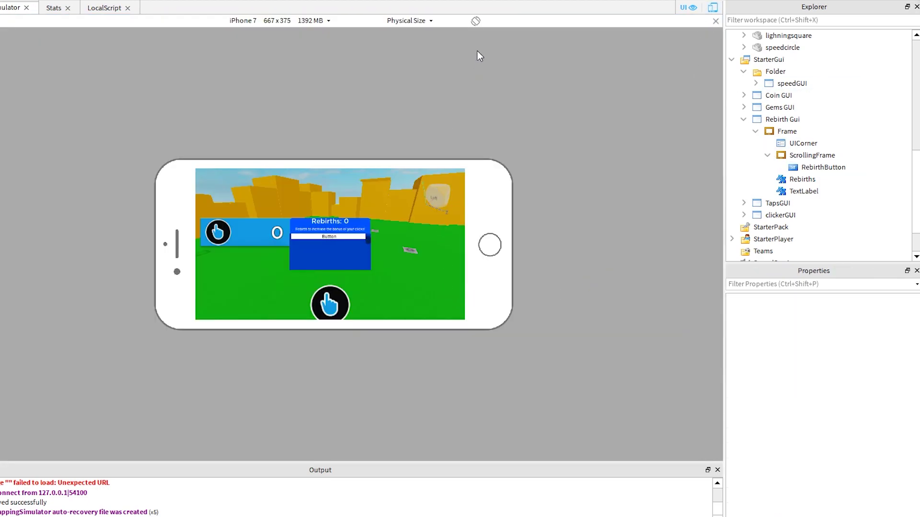
{"action": "left_click", "coordinate": [713, 8]}
- Enable TextScaled for the RebirthButton
{"action": "left_click", "coordinate": [824, 168]}
{"action": "scroll", "coordinate": [833, 474], "scroll_direction": "down", "scroll_amount": 10}
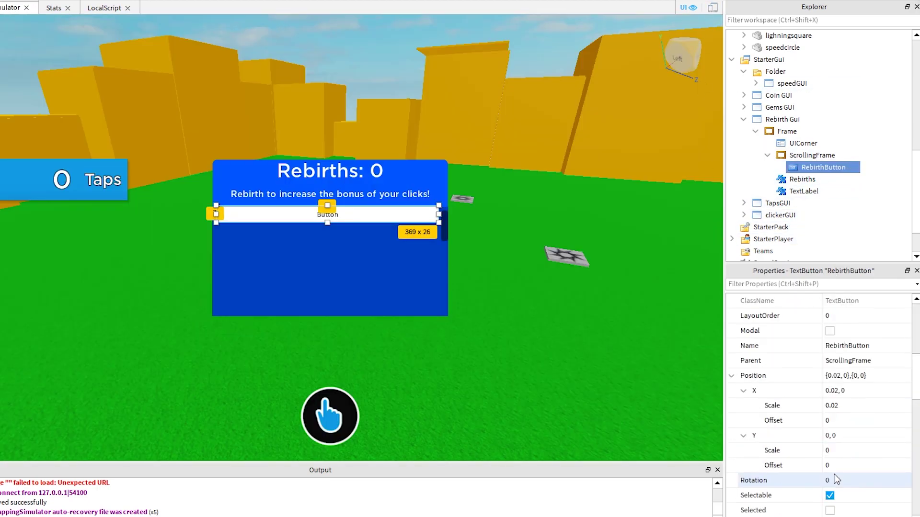
{"action": "scroll", "coordinate": [820, 468], "scroll_direction": "down", "scroll_amount": 5}
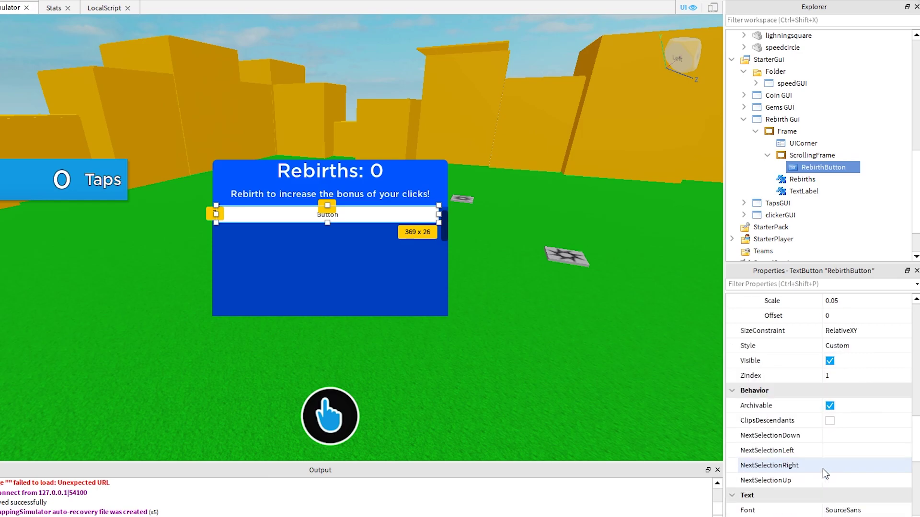
{"action": "left_click", "coordinate": [830, 421]}
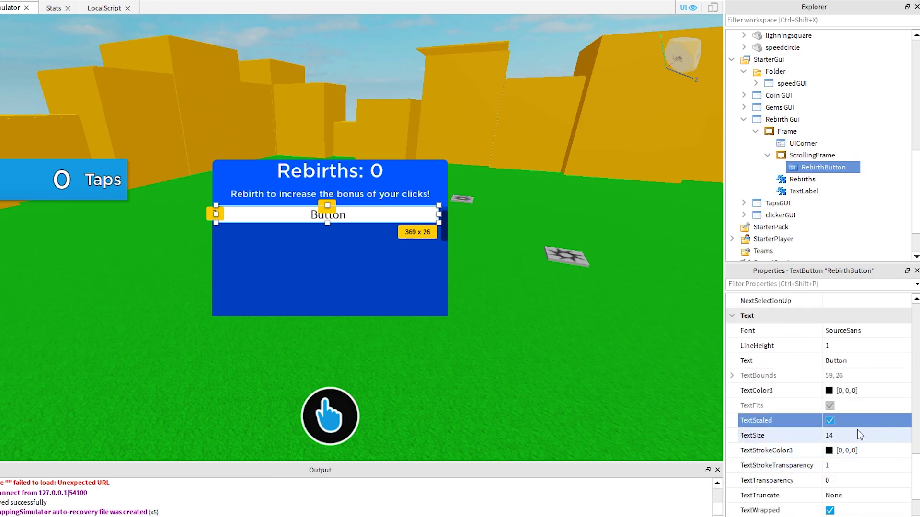
- Try a yellow background color of 240, 220, 0 on the RebirthButton and deselect it
{"action": "scroll", "coordinate": [852, 402], "scroll_direction": "up", "scroll_amount": 5}
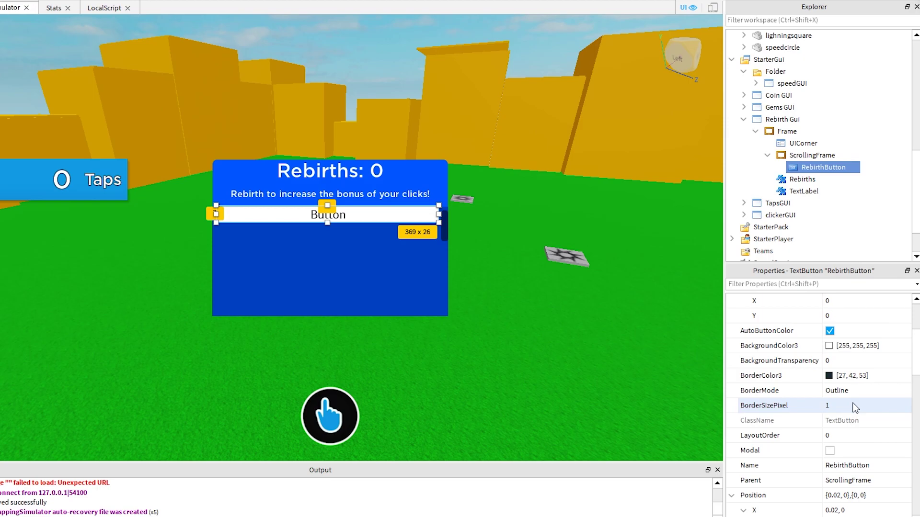
{"action": "left_click", "coordinate": [829, 346]}
{"action": "left_click_drag", "start_coordinate": [389, 123], "coordinate": [605, 249]}
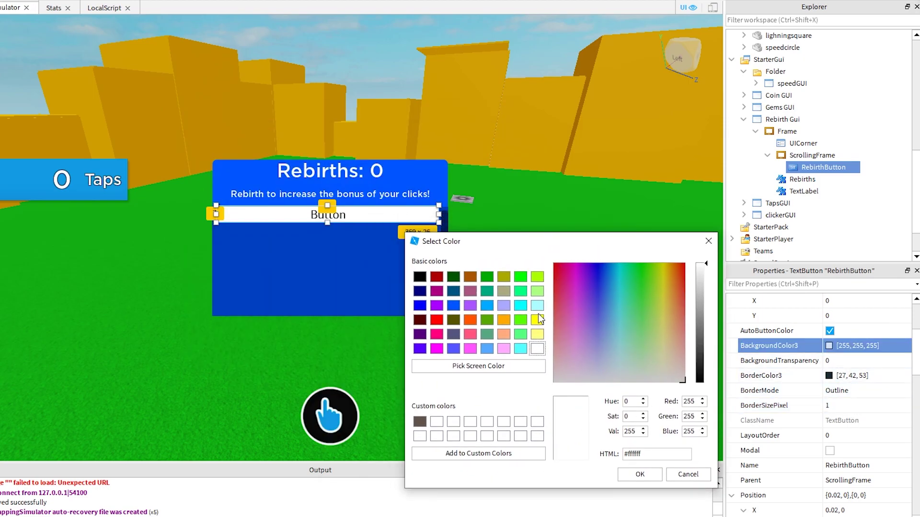
{"action": "left_click", "coordinate": [539, 336]}
{"action": "left_click", "coordinate": [540, 321]}
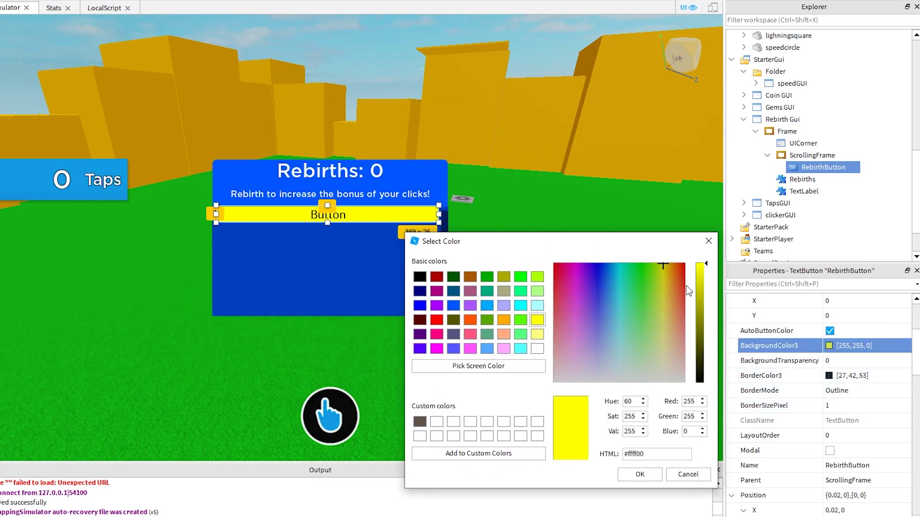
{"action": "left_click_drag", "start_coordinate": [667, 266], "coordinate": [702, 270]}
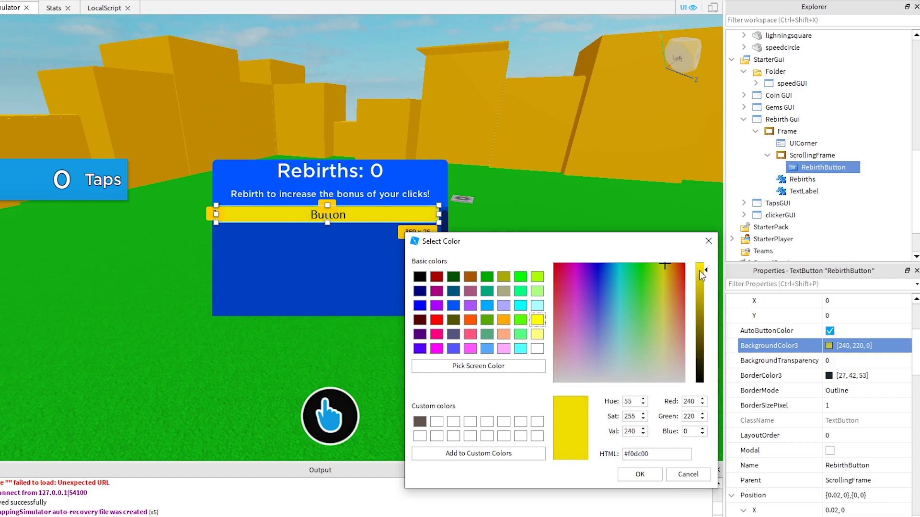
{"action": "left_click", "coordinate": [651, 472]}
{"action": "left_click", "coordinate": [666, 356]}
- Set the RebirthButton's text color to white (255, 255, 255)
{"action": "left_click", "coordinate": [821, 168]}
{"action": "scroll", "coordinate": [862, 422], "scroll_direction": "down", "scroll_amount": 6}
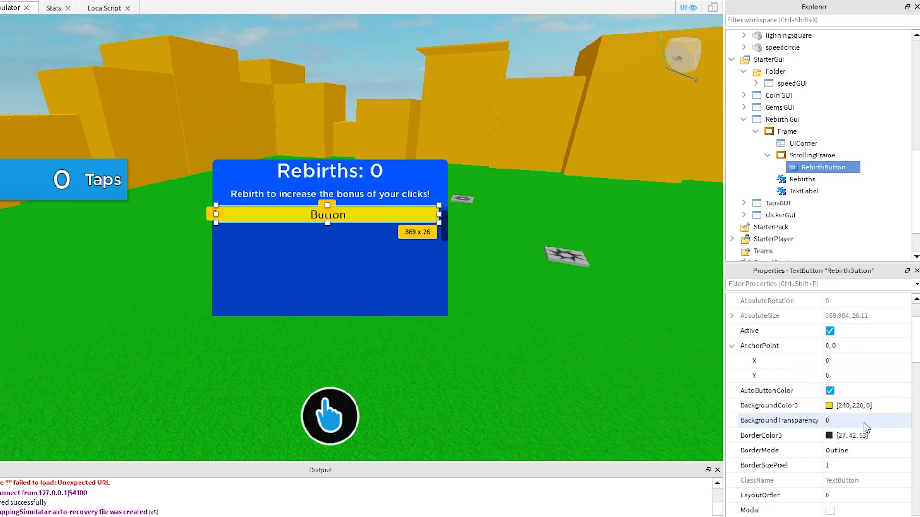
{"action": "scroll", "coordinate": [872, 446], "scroll_direction": "down", "scroll_amount": 5}
{"action": "left_click", "coordinate": [828, 390]}
{"action": "left_click", "coordinate": [324, 225]}
{"action": "left_click", "coordinate": [421, 349]}
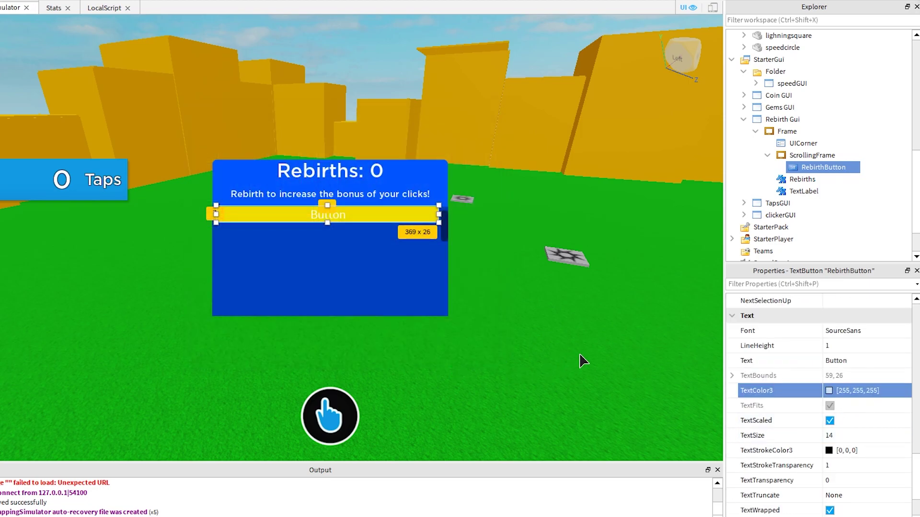
- Set the RebirthButton's background color to orange (255, 170, 0)
{"action": "scroll", "coordinate": [845, 378], "scroll_direction": "up", "scroll_amount": 5}
{"action": "left_click", "coordinate": [829, 345]}
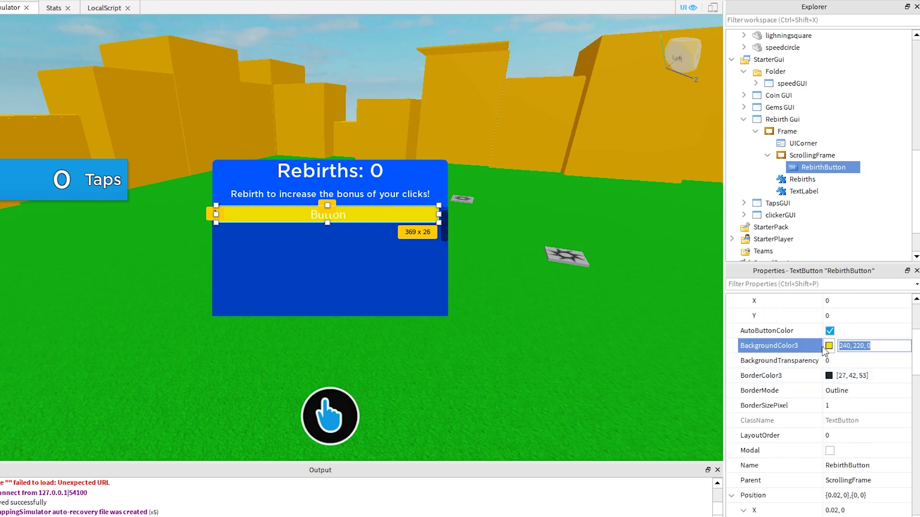
{"action": "left_click_drag", "start_coordinate": [374, 115], "coordinate": [581, 254]}
{"action": "left_click", "coordinate": [696, 278]}
{"action": "left_click_drag", "start_coordinate": [698, 281], "coordinate": [655, 285]}
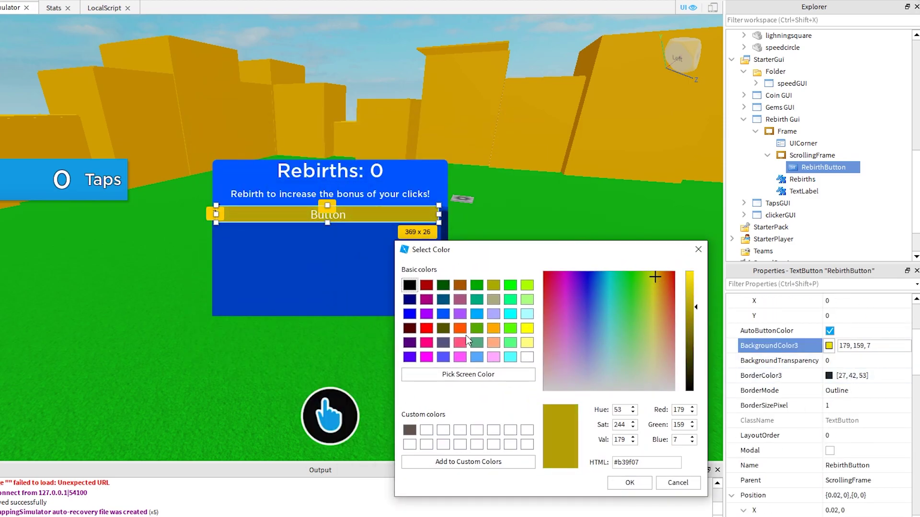
{"action": "left_click", "coordinate": [494, 328]}
{"action": "left_click", "coordinate": [630, 482]}
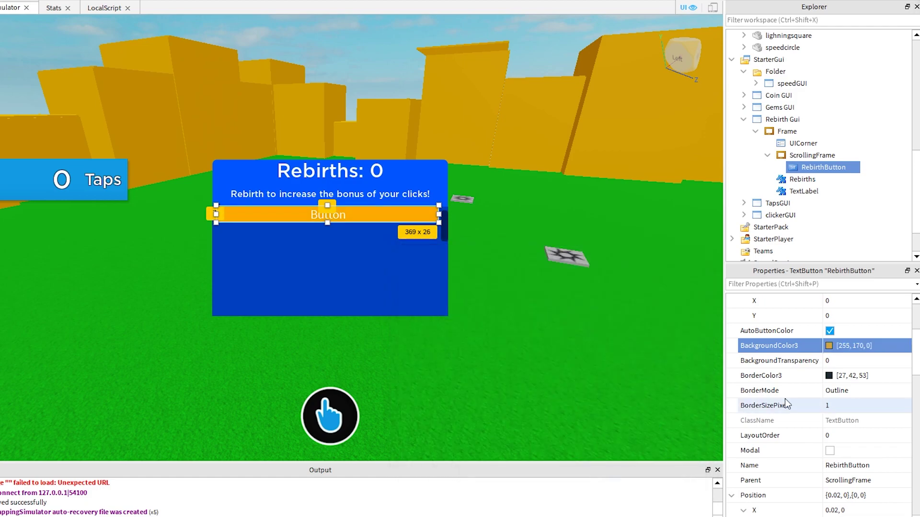
- Set the RebirthButton's text font to Gotham
{"action": "scroll", "coordinate": [814, 412], "scroll_direction": "down", "scroll_amount": 10}
{"action": "left_click", "coordinate": [853, 390]}
{"action": "left_click", "coordinate": [864, 451]}
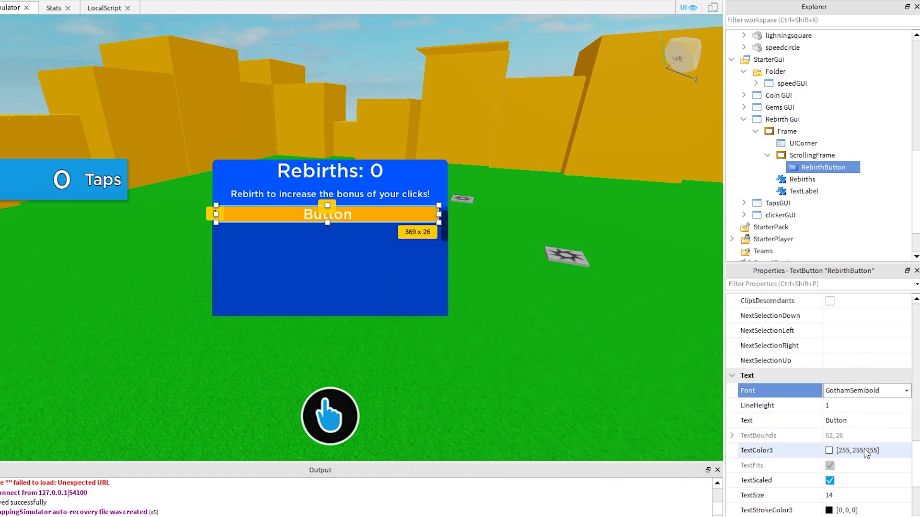
{"action": "left_click", "coordinate": [865, 390]}
{"action": "left_click", "coordinate": [869, 431]}
{"action": "left_click", "coordinate": [863, 391]}
{"action": "left_click", "coordinate": [862, 421]}
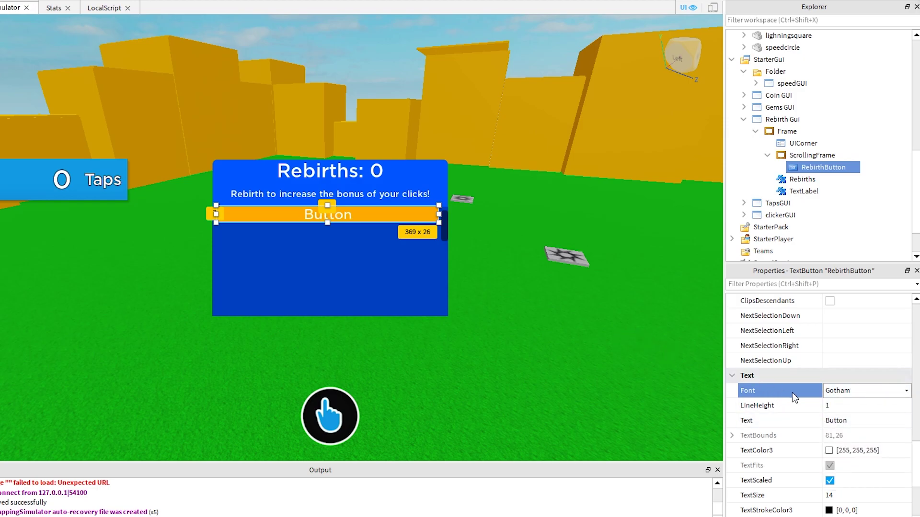
- Try the GothamSemibold font on the RebirthButton, return it to Gotham and deselect the button
{"action": "mouse_move", "coordinate": [852, 172]}
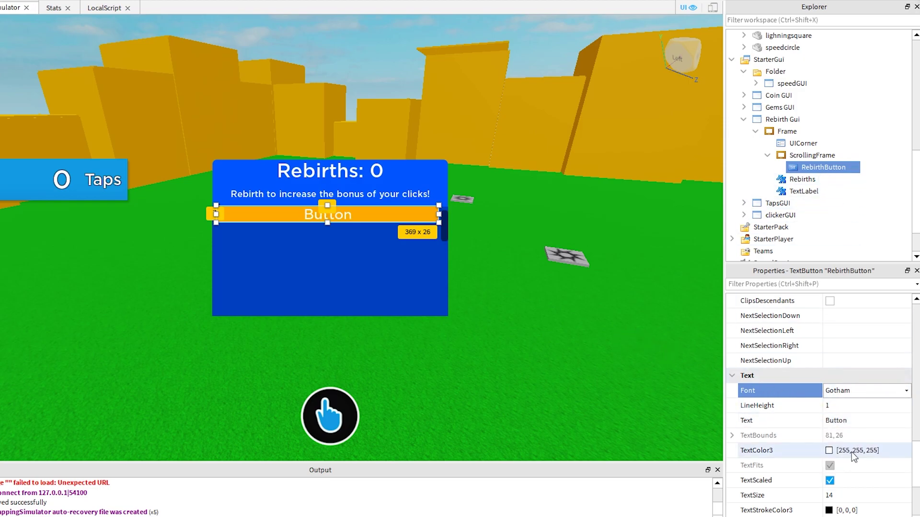
{"action": "scroll", "coordinate": [851, 451], "scroll_direction": "down", "scroll_amount": 1}
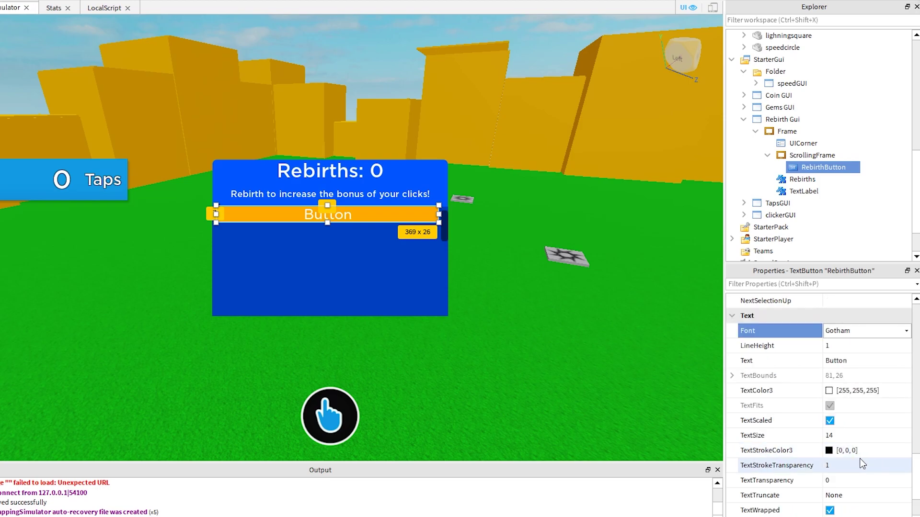
{"action": "left_click", "coordinate": [858, 330]}
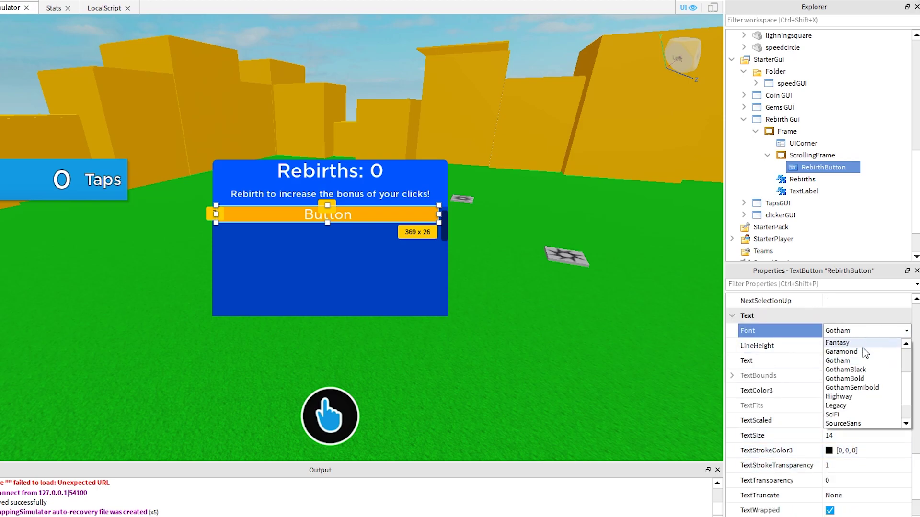
{"action": "left_click", "coordinate": [851, 387]}
{"action": "left_click", "coordinate": [863, 335]}
{"action": "left_click", "coordinate": [856, 360]}
{"action": "left_click", "coordinate": [596, 336]}
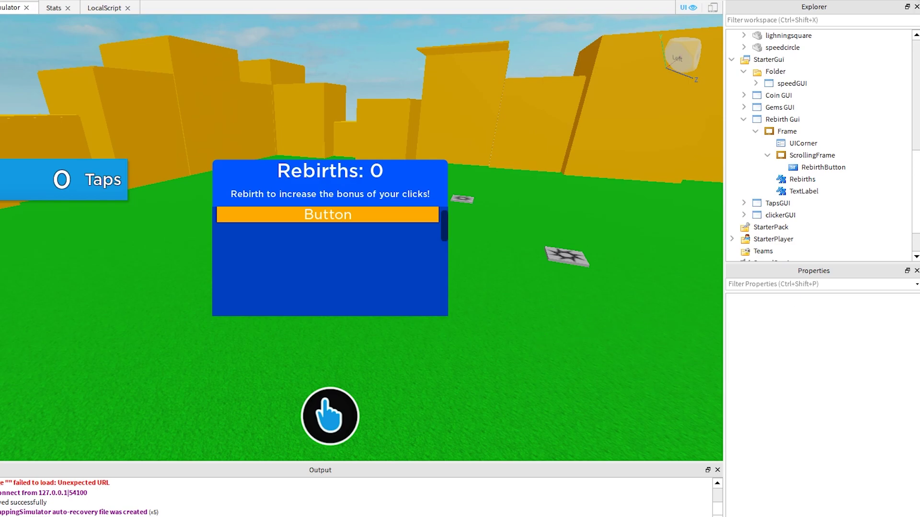
- Insert a TextLabel into the ScrollingFrame
{"action": "left_click", "coordinate": [844, 154]}
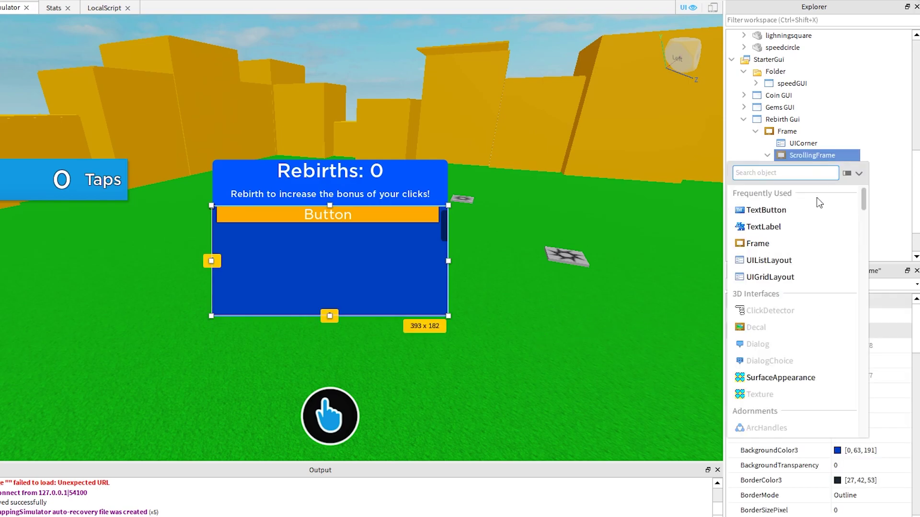
{"action": "left_click", "coordinate": [773, 230]}
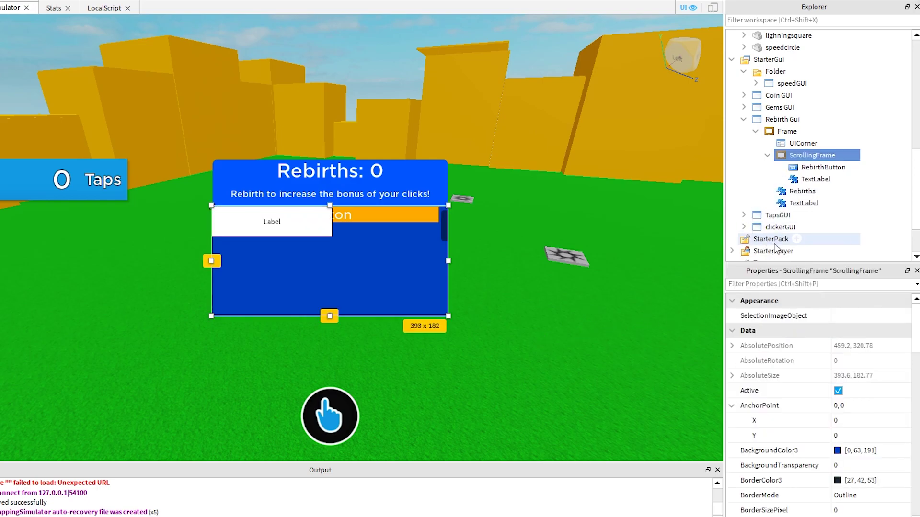
- Copy the RebirthButton's position {0.02, 0},{0, 0} to the TextLabel inside the ScrollingFrame
{"action": "left_click", "coordinate": [819, 167]}
{"action": "scroll", "coordinate": [844, 393], "scroll_direction": "down", "scroll_amount": 2}
{"action": "scroll", "coordinate": [843, 393], "scroll_direction": "down", "scroll_amount": 4}
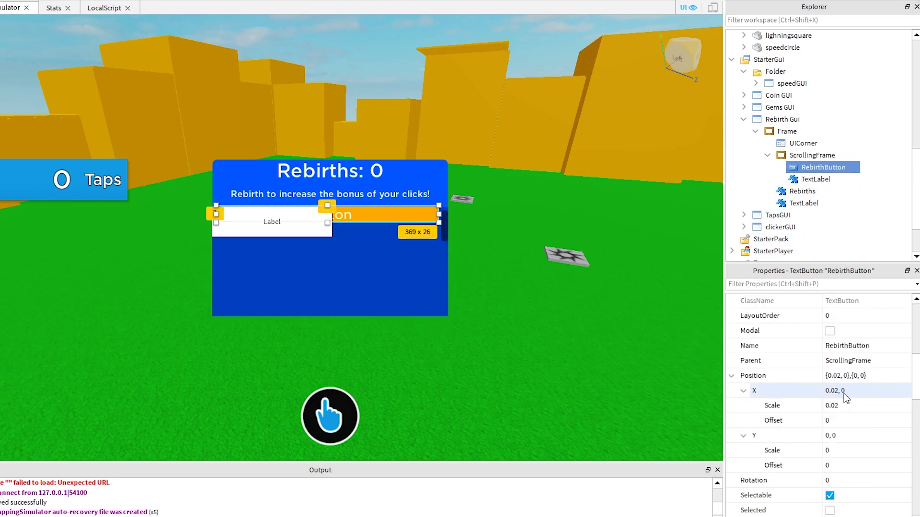
{"action": "left_click", "coordinate": [868, 377]}
{"action": "key", "text": "ctrl+c"}
{"action": "left_click", "coordinate": [819, 180]}
{"action": "left_click", "coordinate": [876, 345]}
{"action": "key", "text": "ctrl+v"}
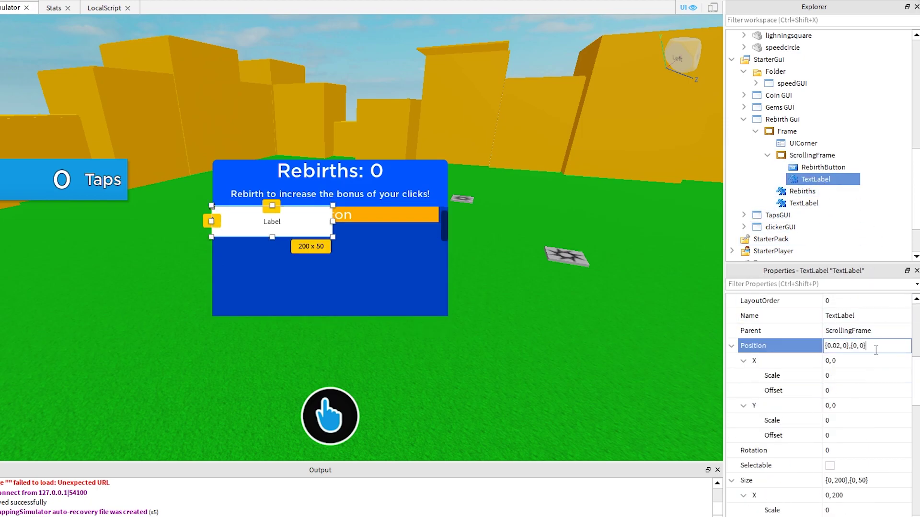
{"action": "key", "text": "Return"}
- Copy the RebirthButton's size {0.94, 0},{0.05, 0} to the TextLabel inside the ScrollingFrame
{"action": "left_click", "coordinate": [818, 167]}
{"action": "scroll", "coordinate": [853, 362], "scroll_direction": "up", "scroll_amount": 2}
{"action": "scroll", "coordinate": [853, 362], "scroll_direction": "down", "scroll_amount": 5}
{"action": "left_click", "coordinate": [885, 346]}
{"action": "key", "text": "ctrl+c"}
{"action": "left_click", "coordinate": [816, 179]}
{"action": "scroll", "coordinate": [850, 355], "scroll_direction": "down", "scroll_amount": 8}
{"action": "scroll", "coordinate": [854, 400], "scroll_direction": "up", "scroll_amount": 7}
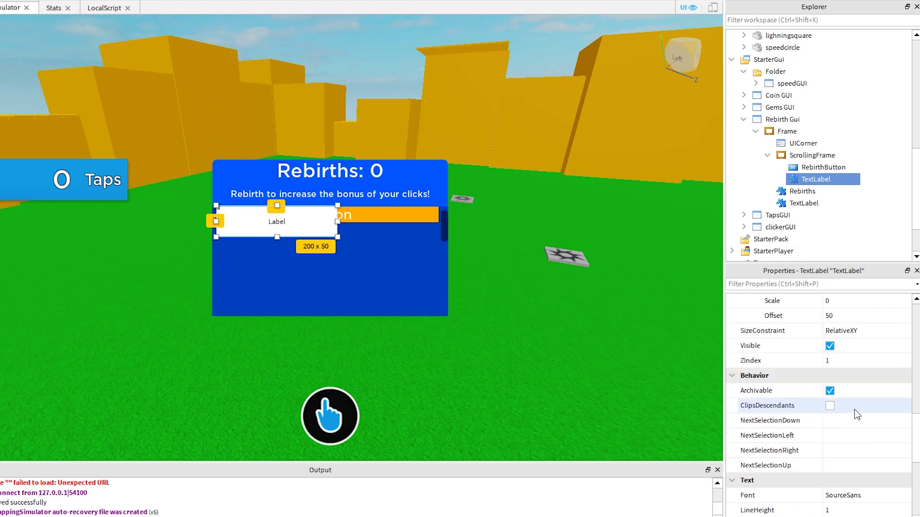
{"action": "left_click", "coordinate": [881, 346]}
{"action": "key", "text": "ctrl+v"}
{"action": "key", "text": "Return"}
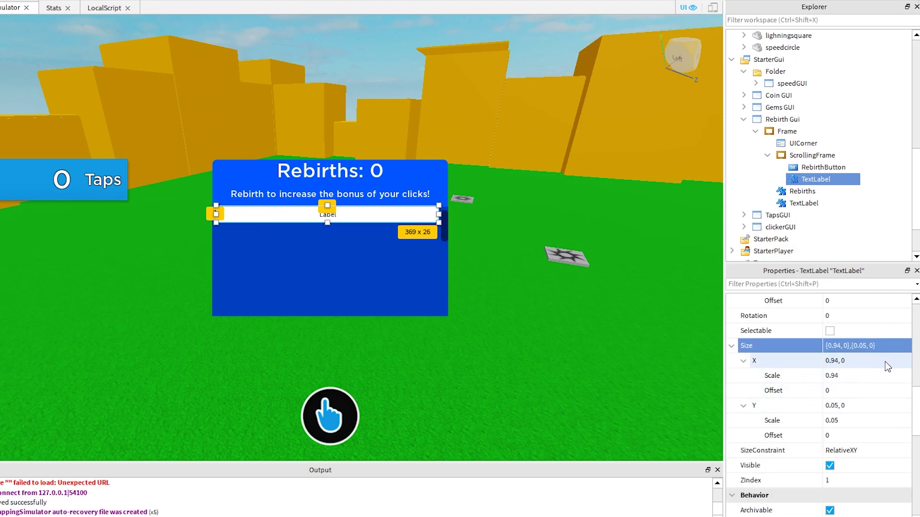
- Check the RebirthButton's text settings, set the ScrollingFrame TextLabel's font to Gotham and enable TextScaled
{"action": "left_click", "coordinate": [823, 167]}
{"action": "scroll", "coordinate": [866, 397], "scroll_direction": "down", "scroll_amount": 7}
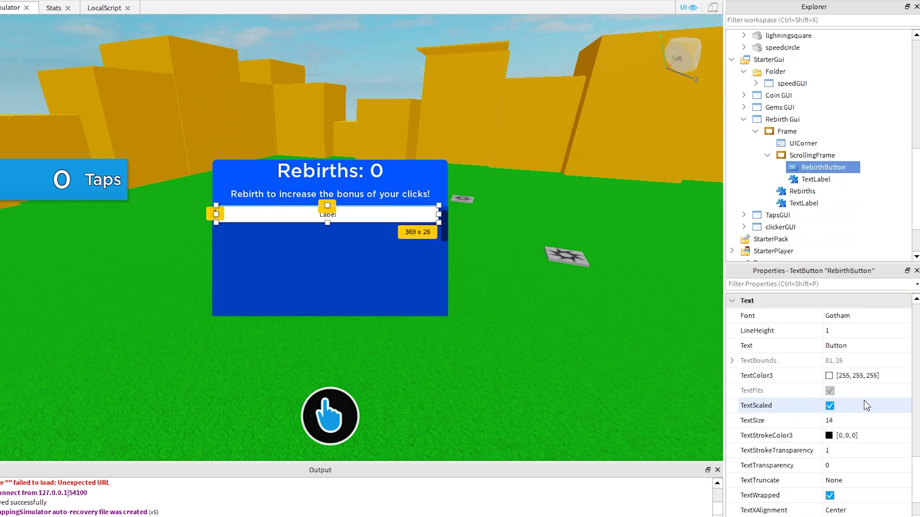
{"action": "left_click", "coordinate": [815, 179]}
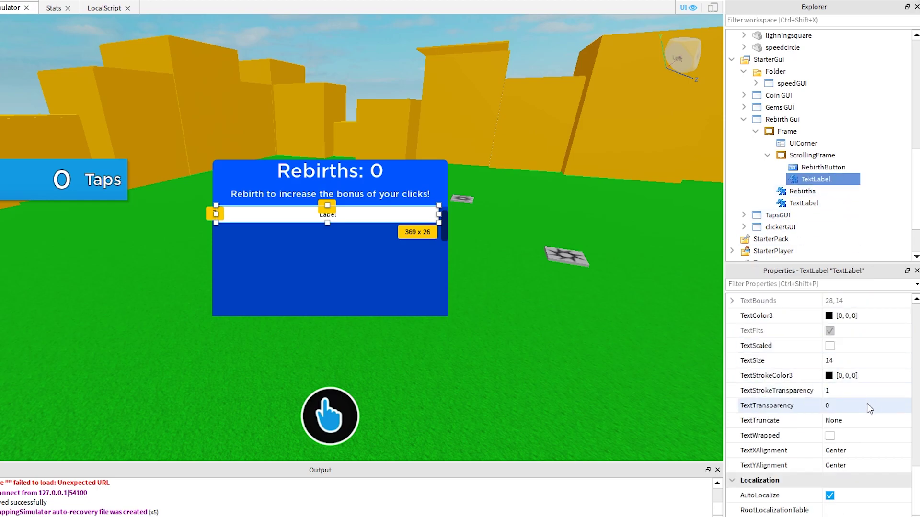
{"action": "scroll", "coordinate": [867, 404], "scroll_direction": "up", "scroll_amount": 4}
{"action": "left_click", "coordinate": [863, 375]}
{"action": "left_click", "coordinate": [871, 404]}
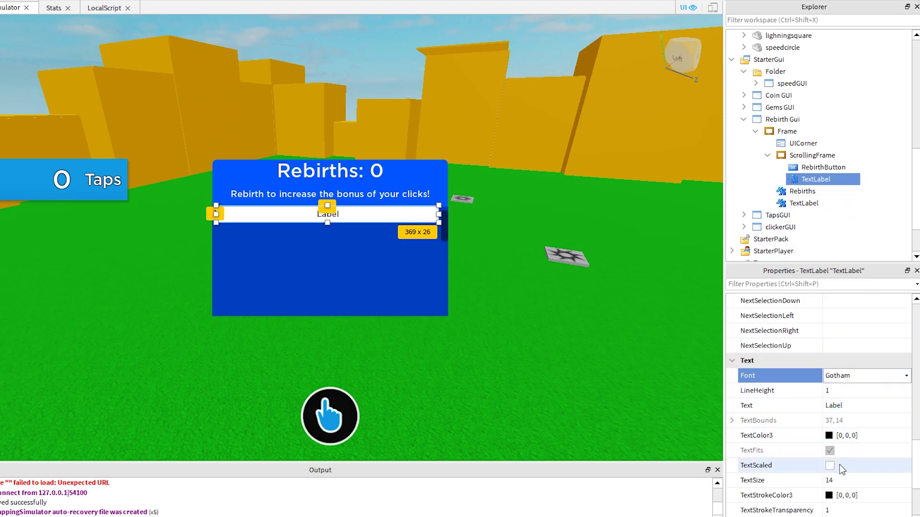
{"action": "left_click", "coordinate": [830, 465]}
- Set the text color of the ScrollingFrame's TextLabel to white (255, 255, 255)
{"action": "scroll", "coordinate": [827, 363], "scroll_direction": "up", "scroll_amount": 8}
{"action": "scroll", "coordinate": [838, 405], "scroll_direction": "down", "scroll_amount": 9}
{"action": "left_click", "coordinate": [846, 390]}
{"action": "left_click", "coordinate": [322, 221]}
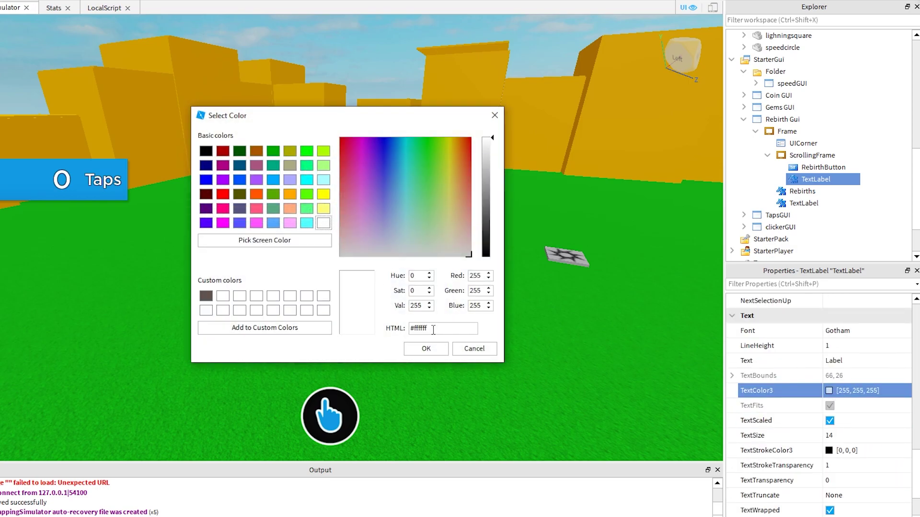
{"action": "left_click", "coordinate": [421, 347]}
- Set the background color of the ScrollingFrame's TextLabel to dark orange (255, 85, 0) and deselect the label
{"action": "scroll", "coordinate": [848, 412], "scroll_direction": "up", "scroll_amount": 5}
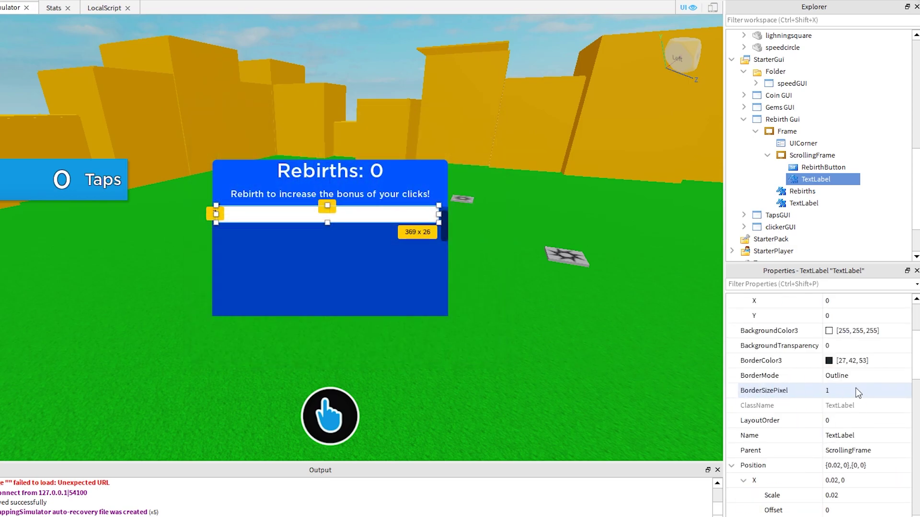
{"action": "left_click", "coordinate": [792, 449]}
{"action": "left_click", "coordinate": [223, 194]}
{"action": "left_click", "coordinate": [426, 348]}
{"action": "left_click", "coordinate": [616, 317]}
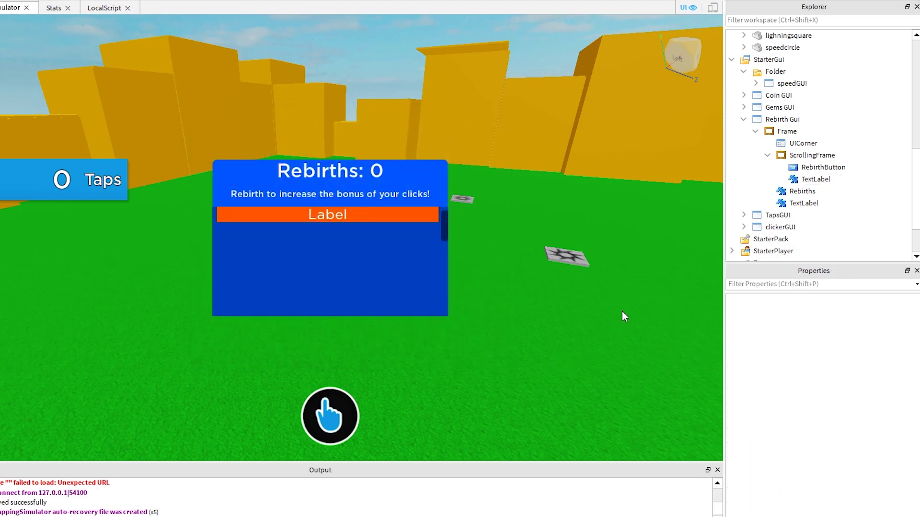
- Turn off Visible for the ScrollingFrame's TextLabel and deselect it to view the button underneath
{"action": "left_click", "coordinate": [809, 179]}
{"action": "scroll", "coordinate": [839, 453], "scroll_direction": "down", "scroll_amount": 5}
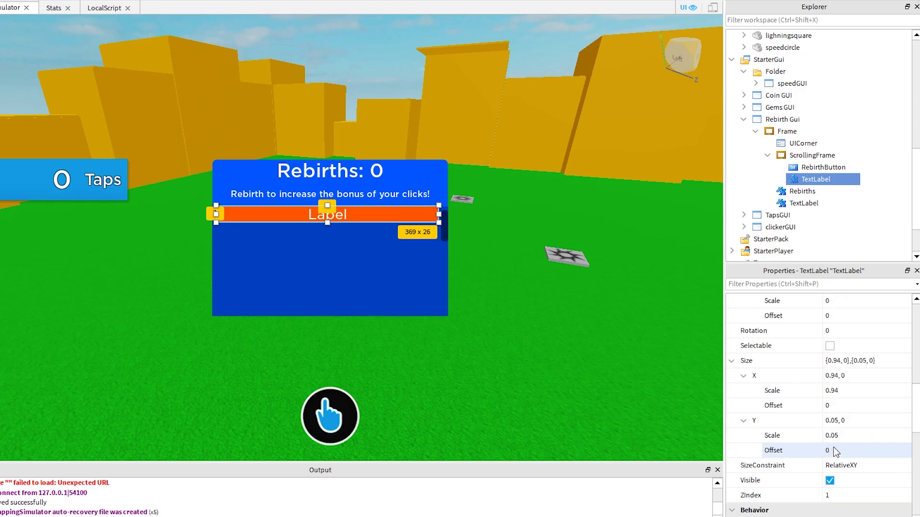
{"action": "scroll", "coordinate": [836, 451], "scroll_direction": "down", "scroll_amount": 3}
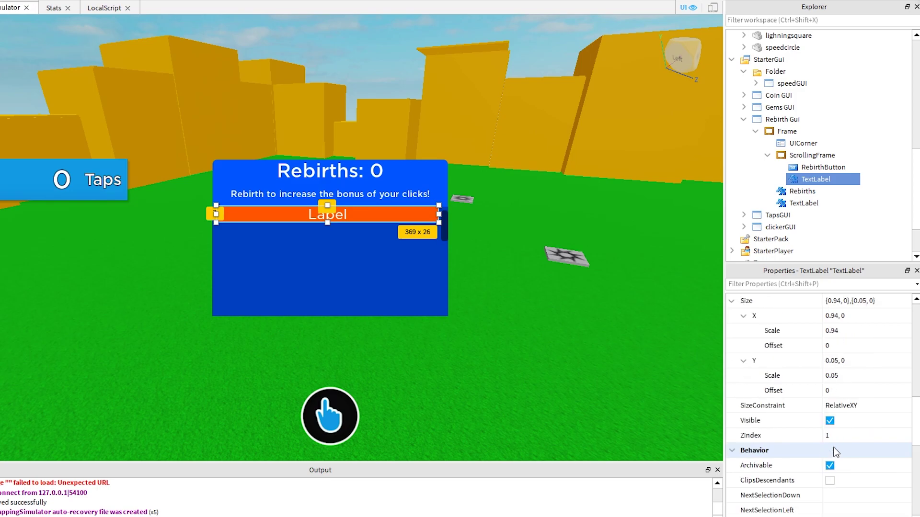
{"action": "left_click", "coordinate": [829, 421]}
{"action": "left_click", "coordinate": [679, 371]}
- Reselect the ScrollingFrame's TextLabel and toggle its Visible property, leaving it turned on
{"action": "left_click", "coordinate": [816, 179]}
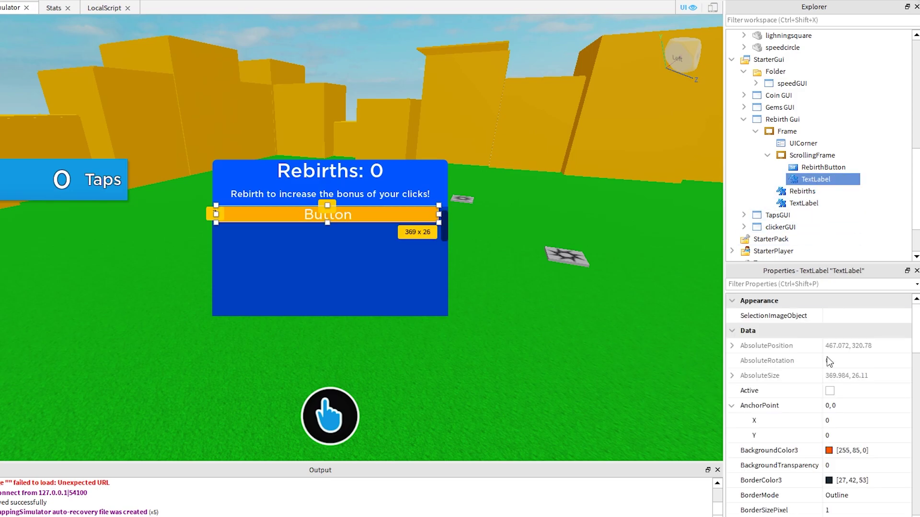
{"action": "scroll", "coordinate": [821, 406], "scroll_direction": "down", "scroll_amount": 3}
{"action": "scroll", "coordinate": [821, 405], "scroll_direction": "down", "scroll_amount": 6}
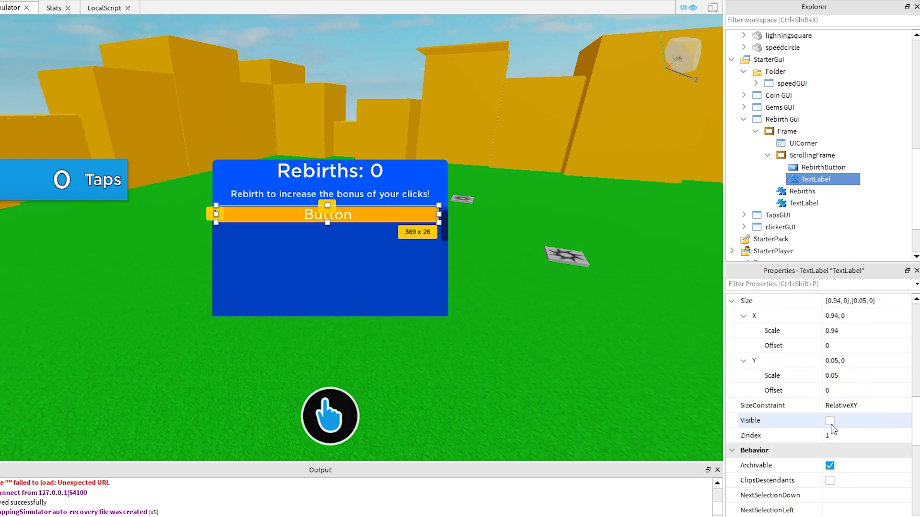
{"action": "left_click", "coordinate": [833, 422]}
{"action": "left_click", "coordinate": [832, 422]}
{"action": "left_click", "coordinate": [832, 422]}
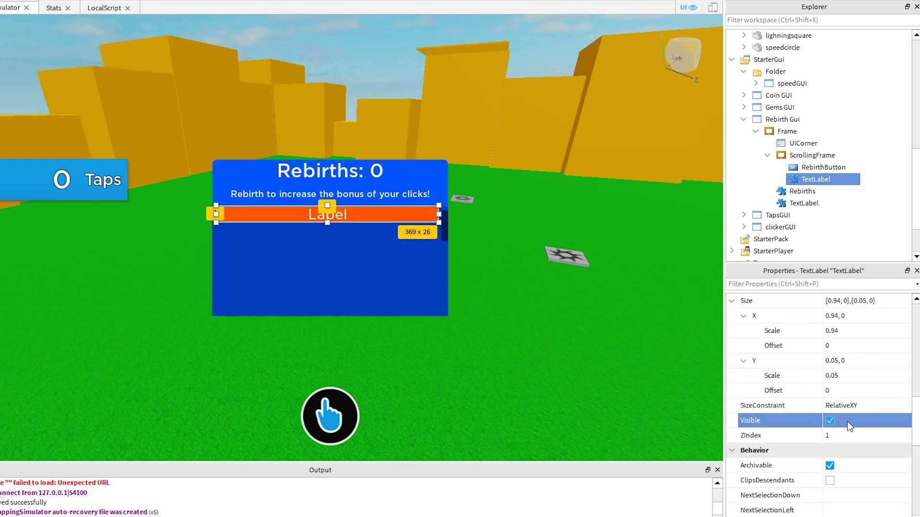